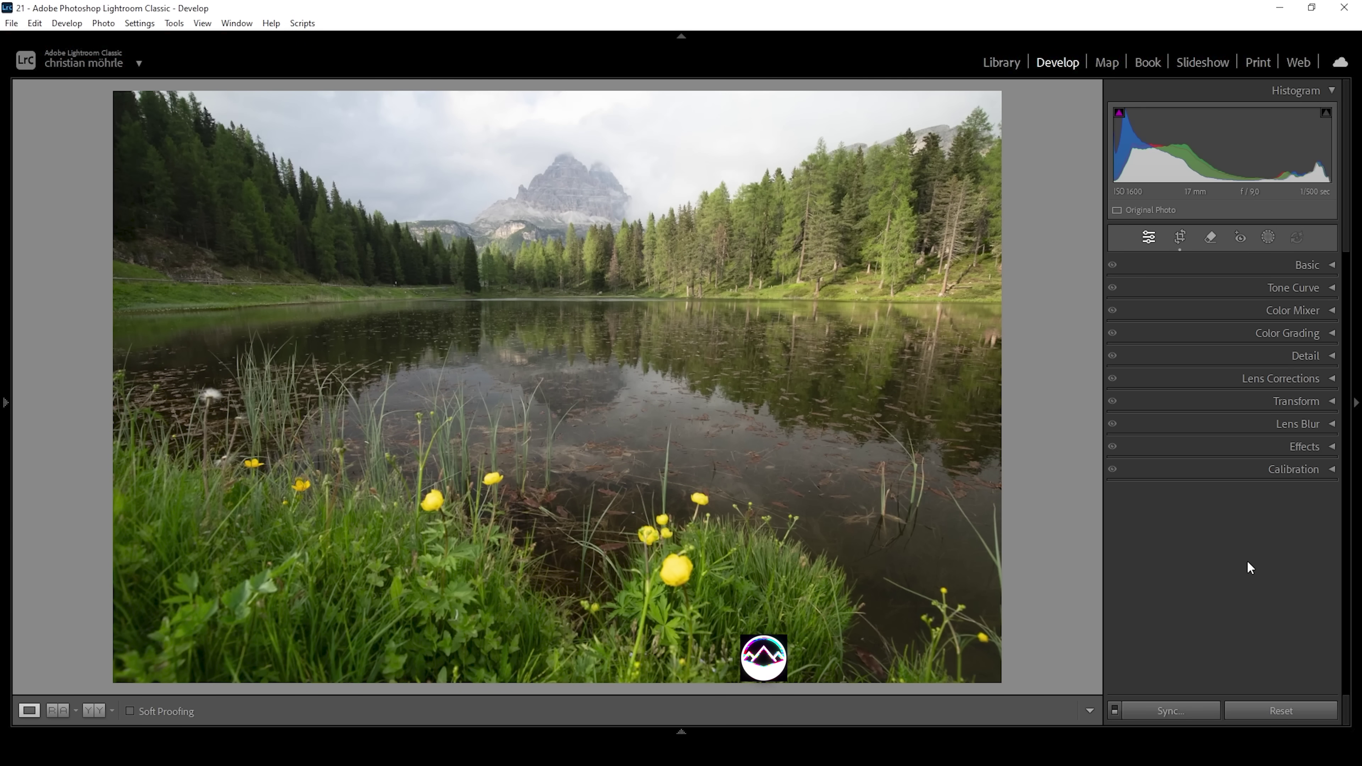
In the Basic panel, change the lake photo's profile from Adobe Color to Adobe Landscape
click(1261, 267)
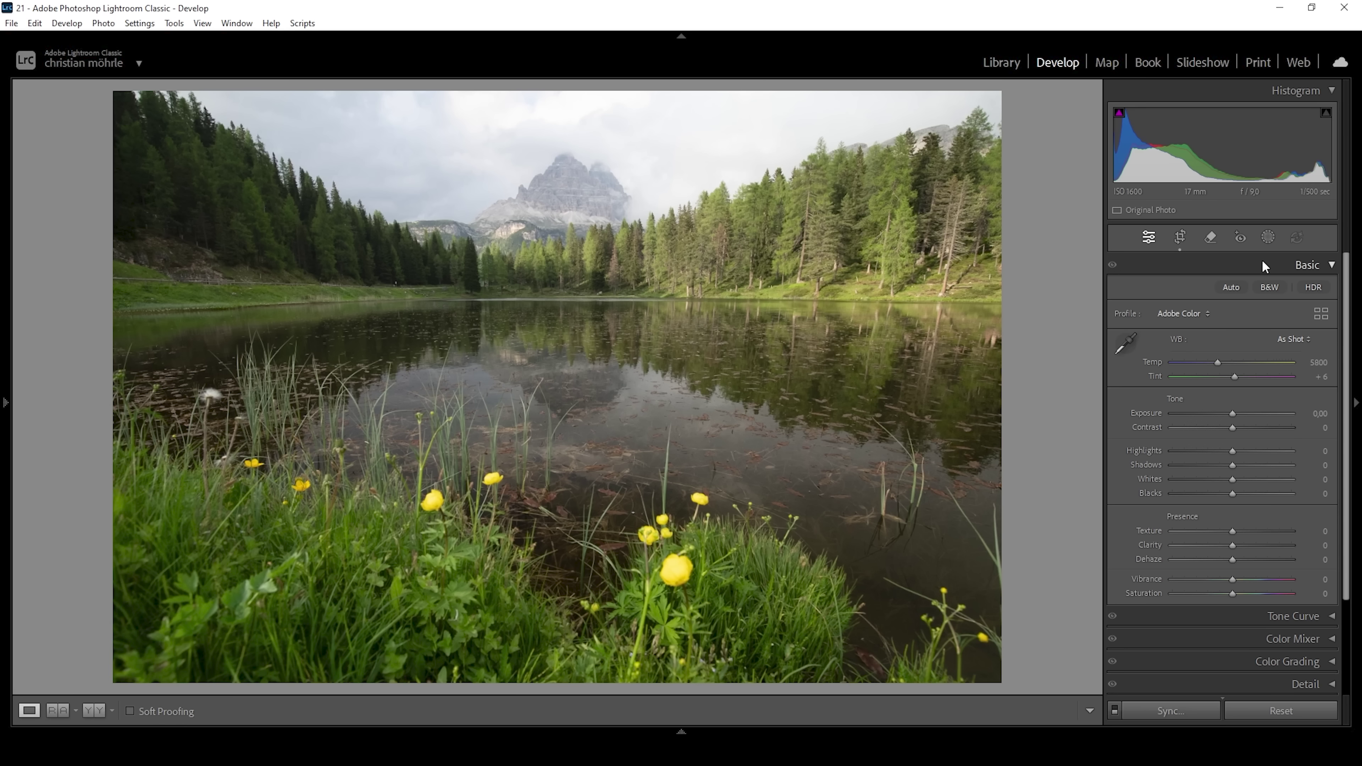
click(1189, 314)
click(1213, 367)
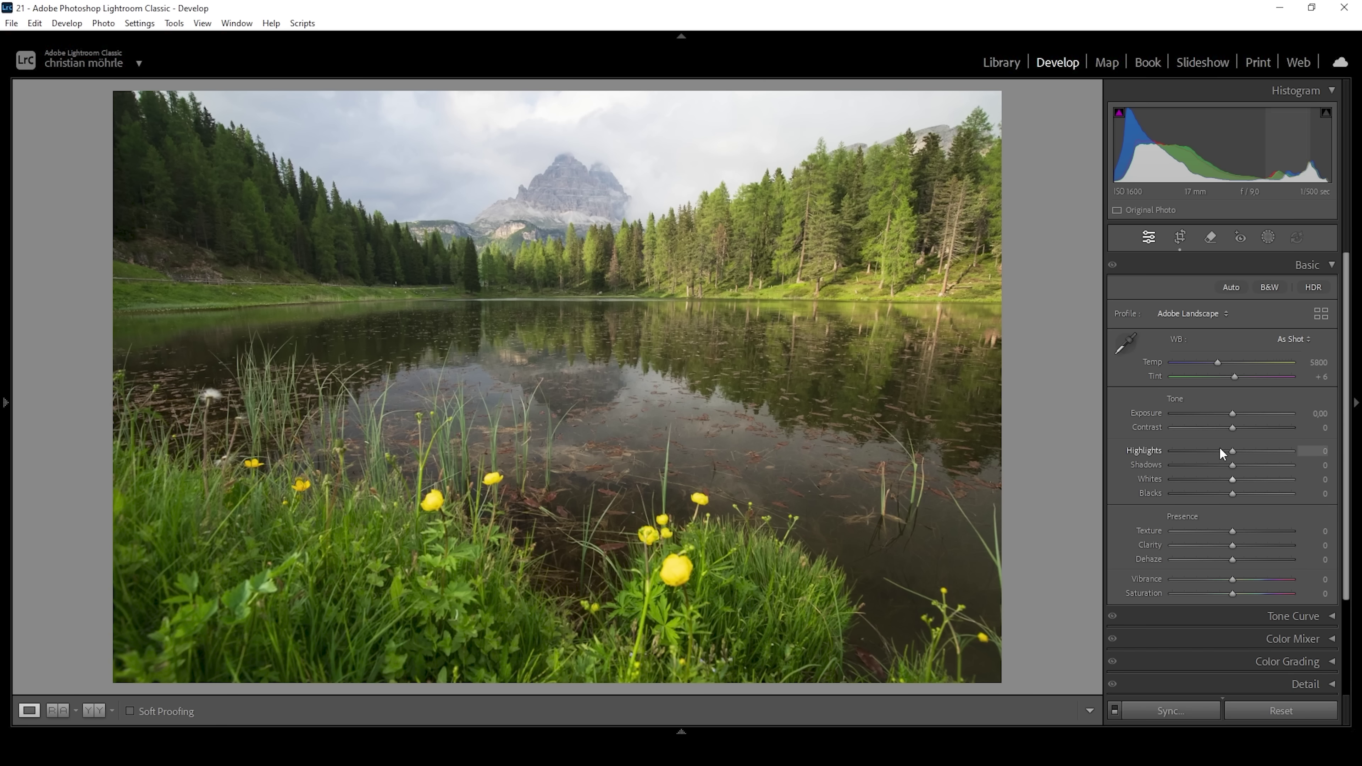
Pull Highlights down to -79 and Shadows to -72 to recover the sky
drag(1232, 451, 1187, 455)
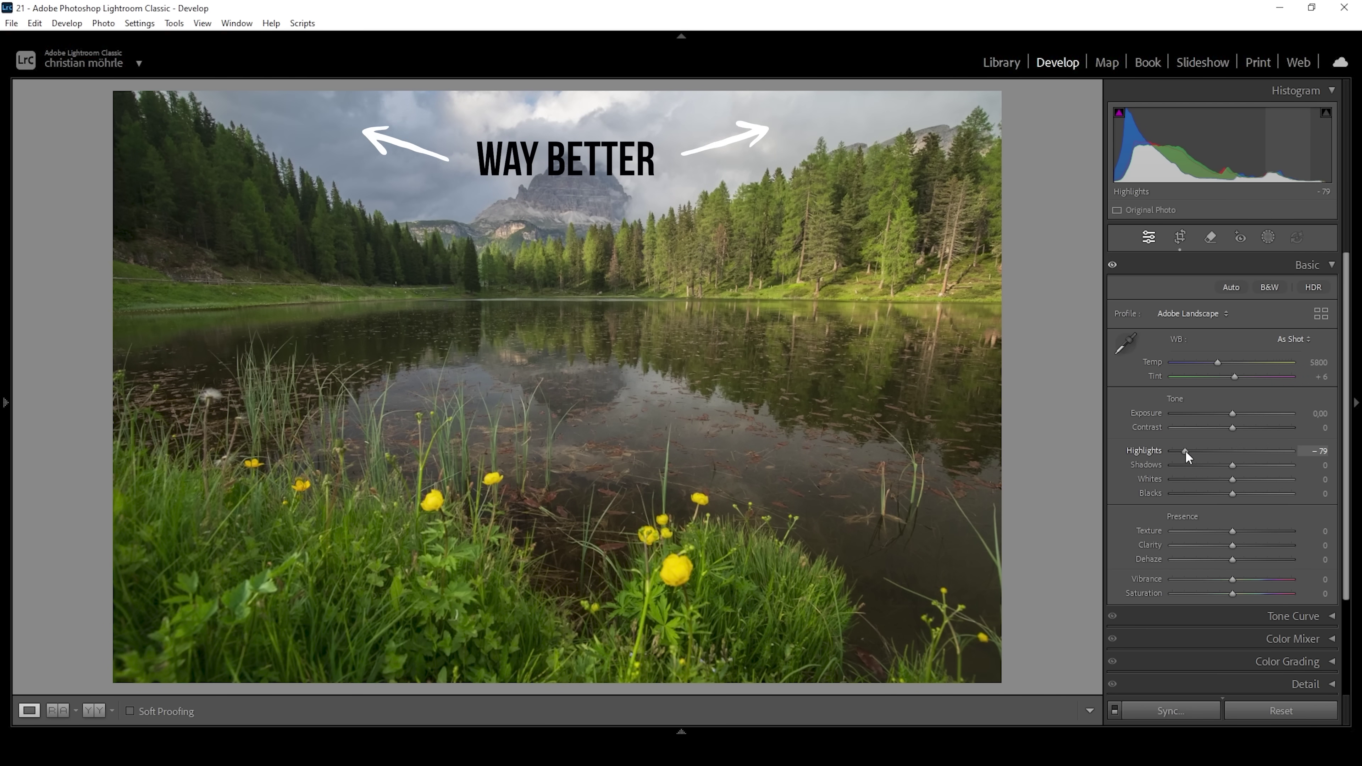
drag(1187, 452, 1185, 452)
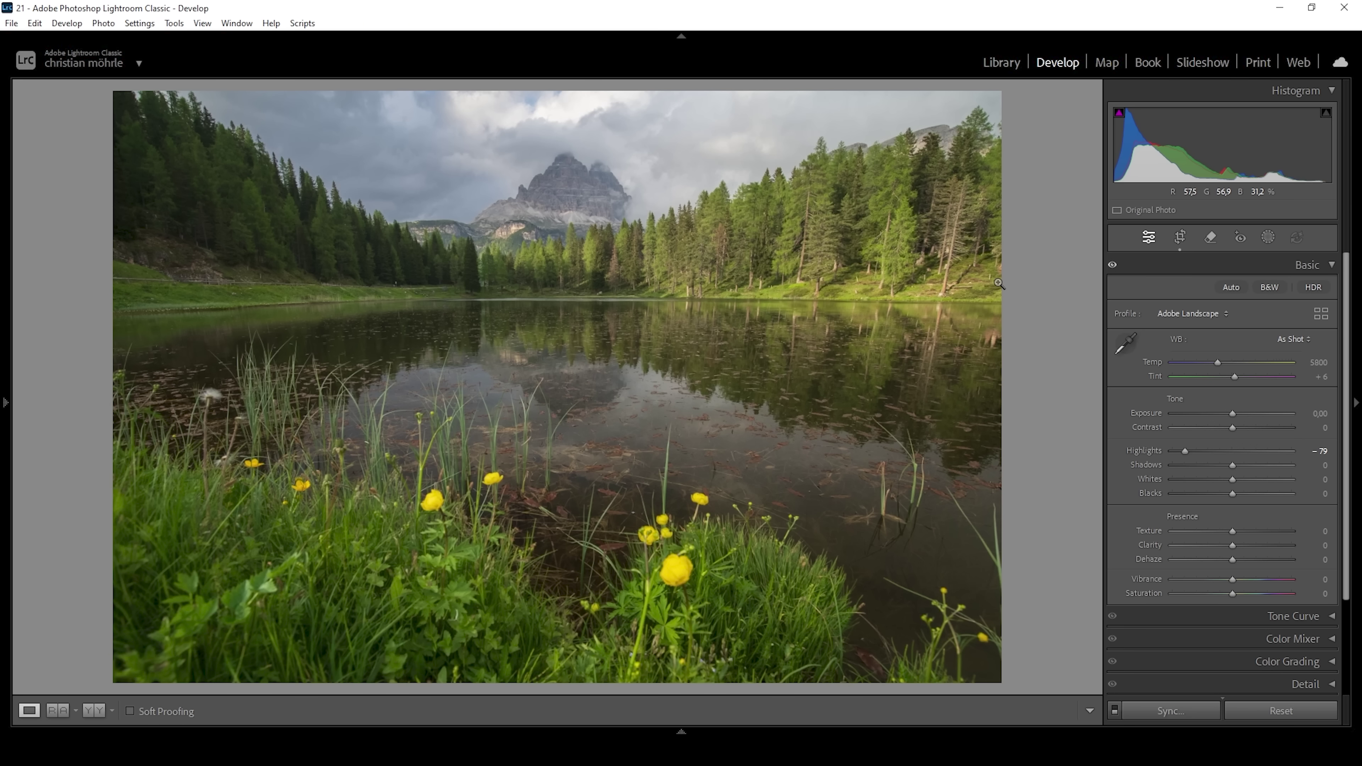
drag(1232, 465, 1199, 469)
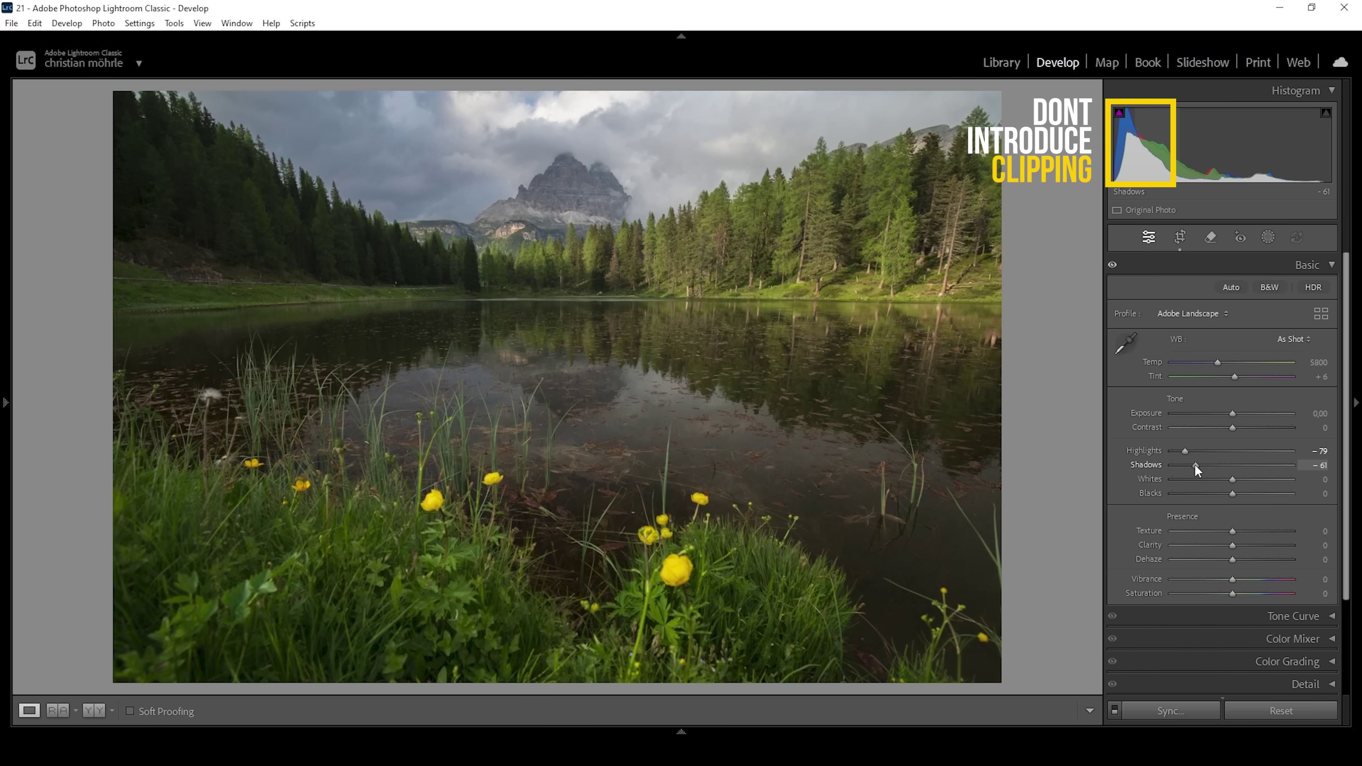
drag(1195, 470, 1187, 464)
drag(1187, 470, 1189, 472)
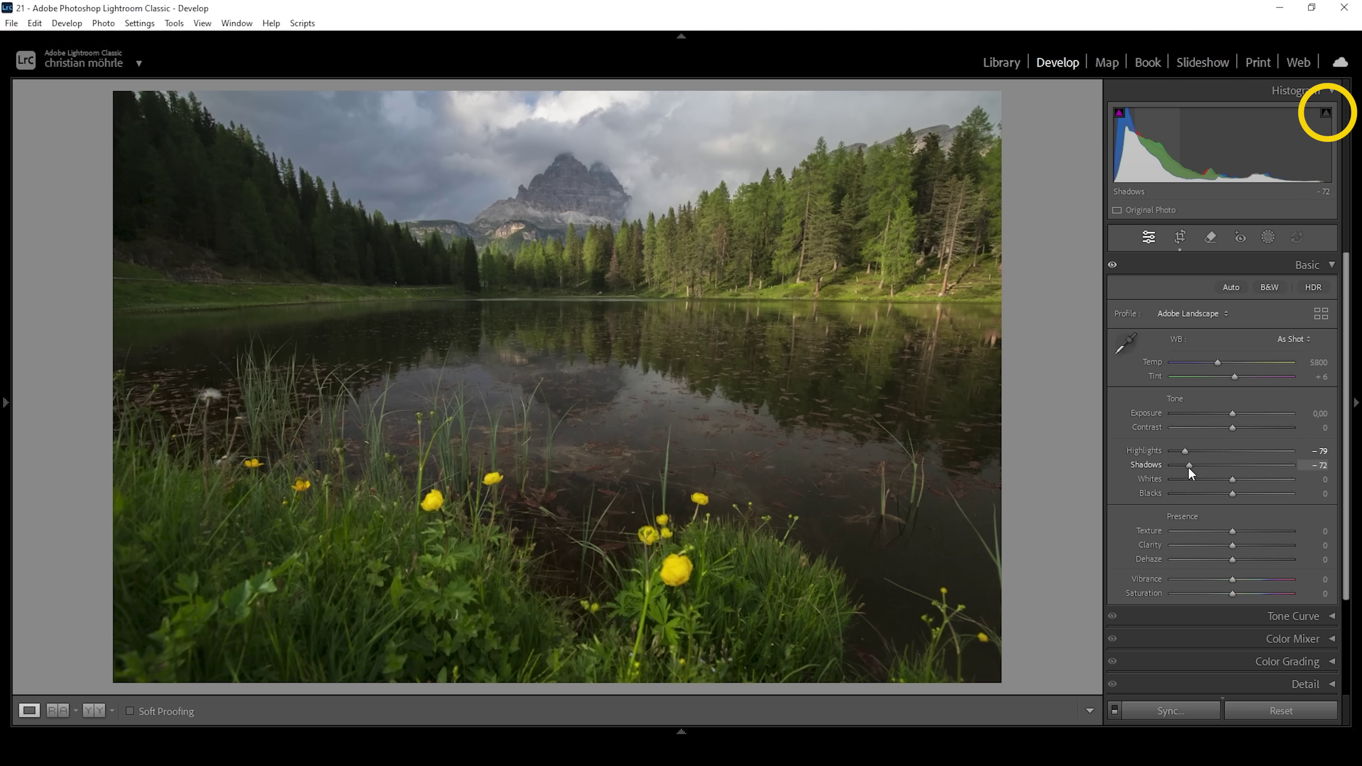
mouse_move(1122, 121)
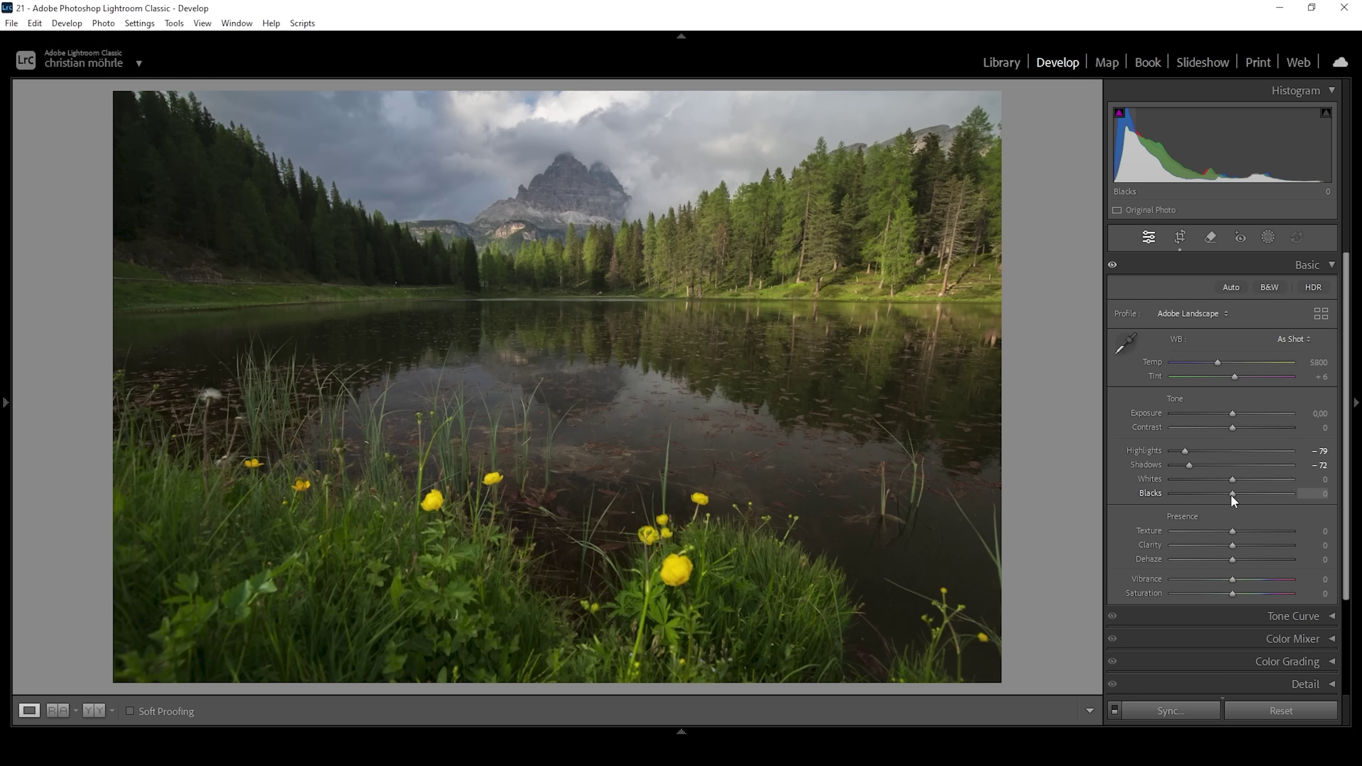
Set Blacks to +29 and Whites to +18, then show the side-by-side Before/After view
drag(1233, 496, 1249, 495)
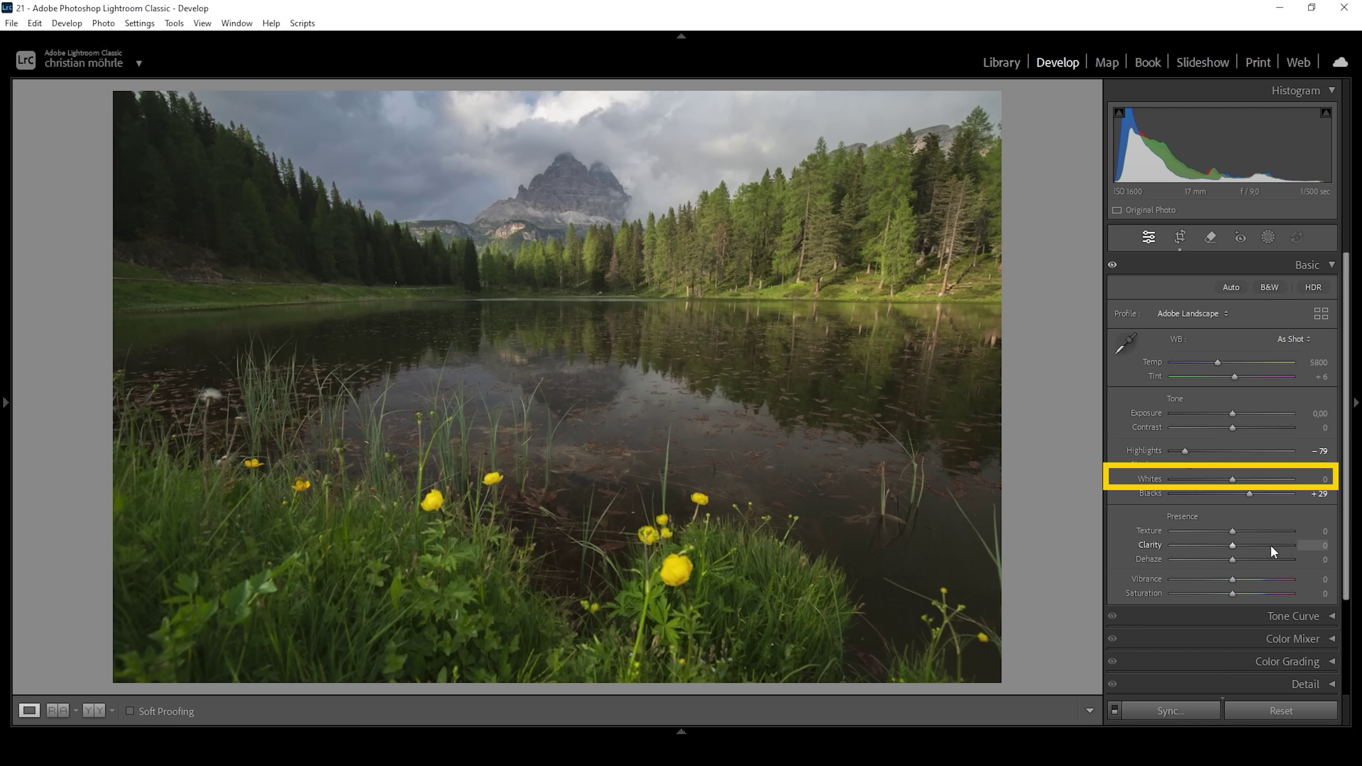
drag(1235, 478, 1242, 481)
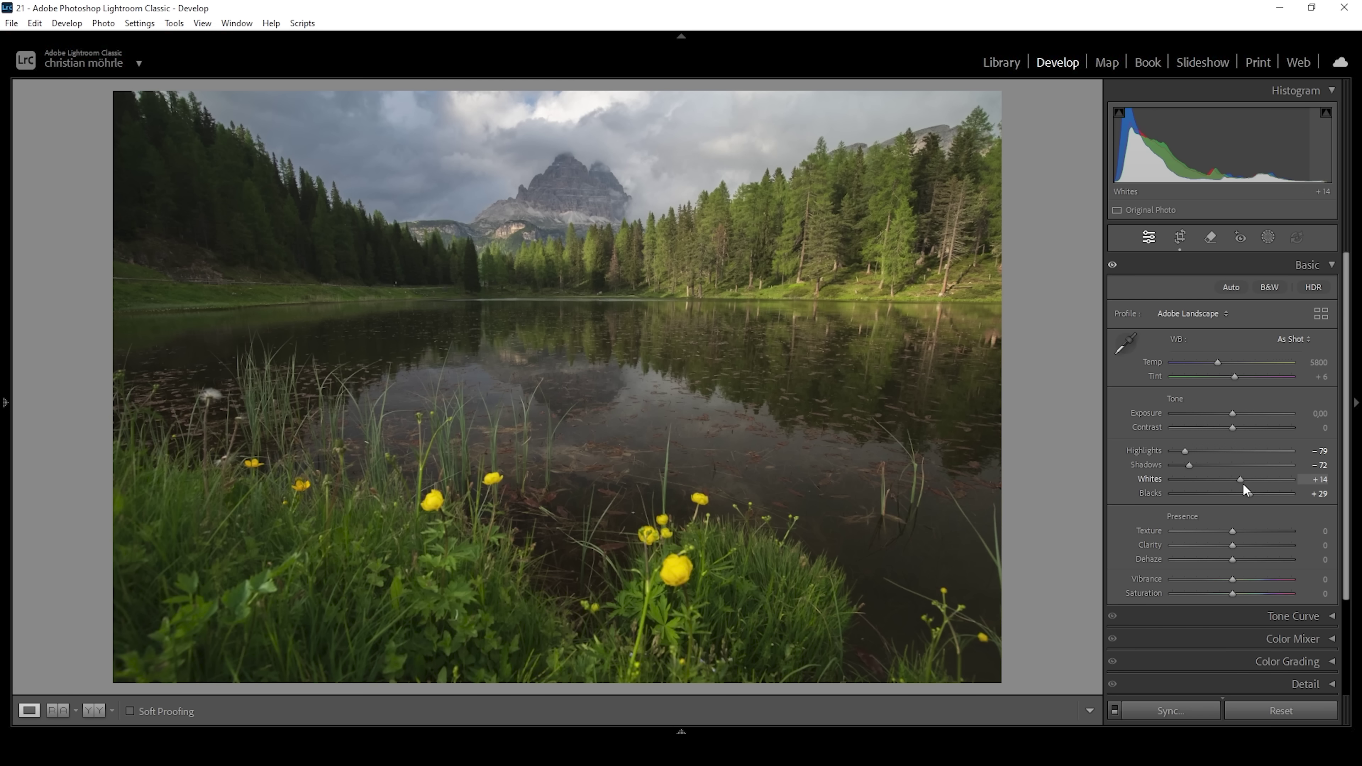
drag(1246, 486, 1248, 486)
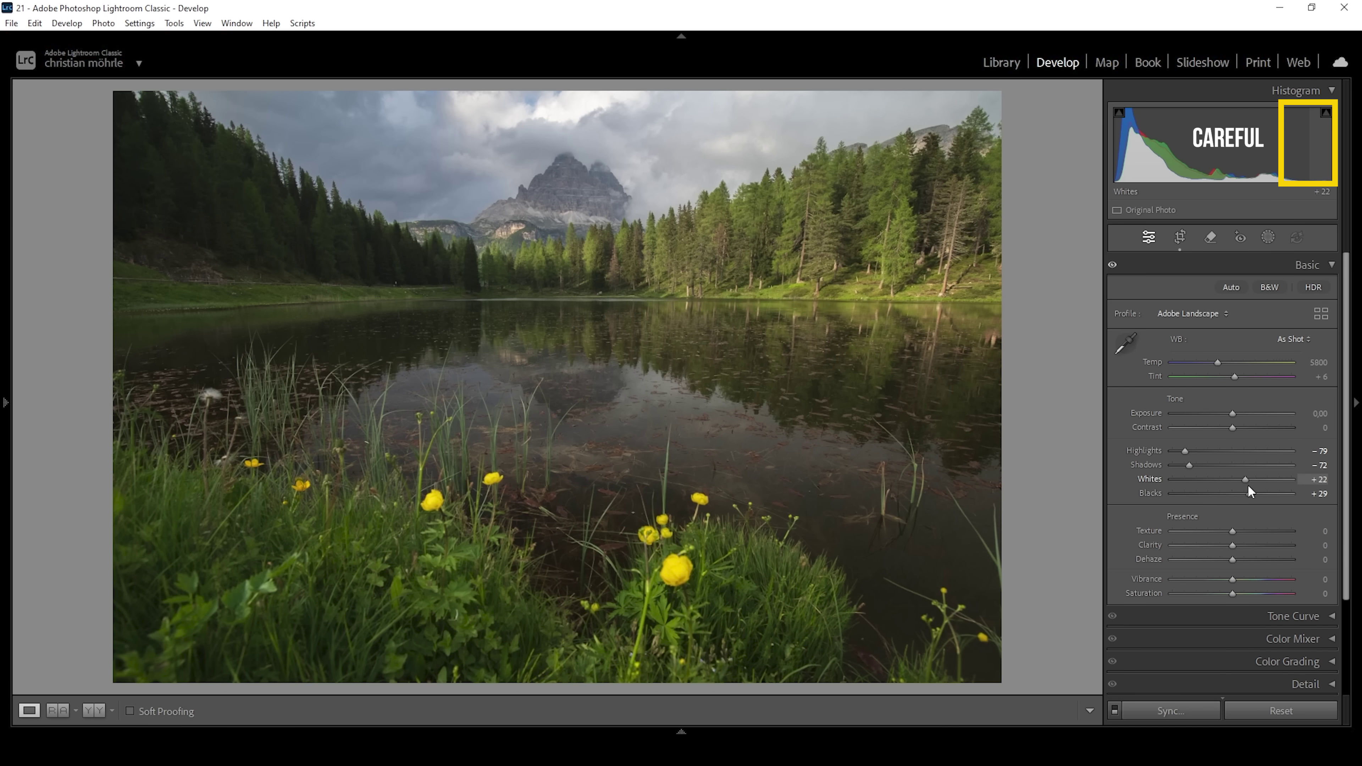
drag(1248, 486, 1243, 483)
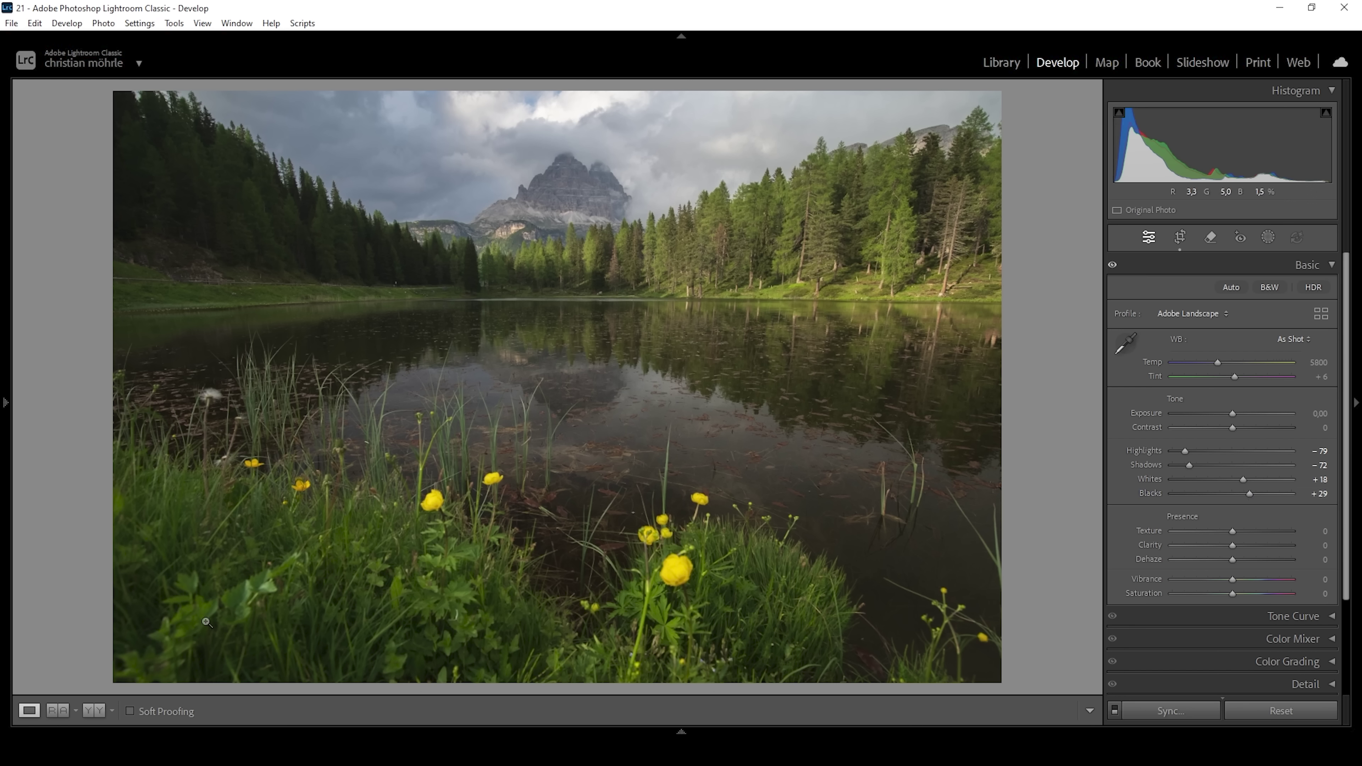
click(100, 710)
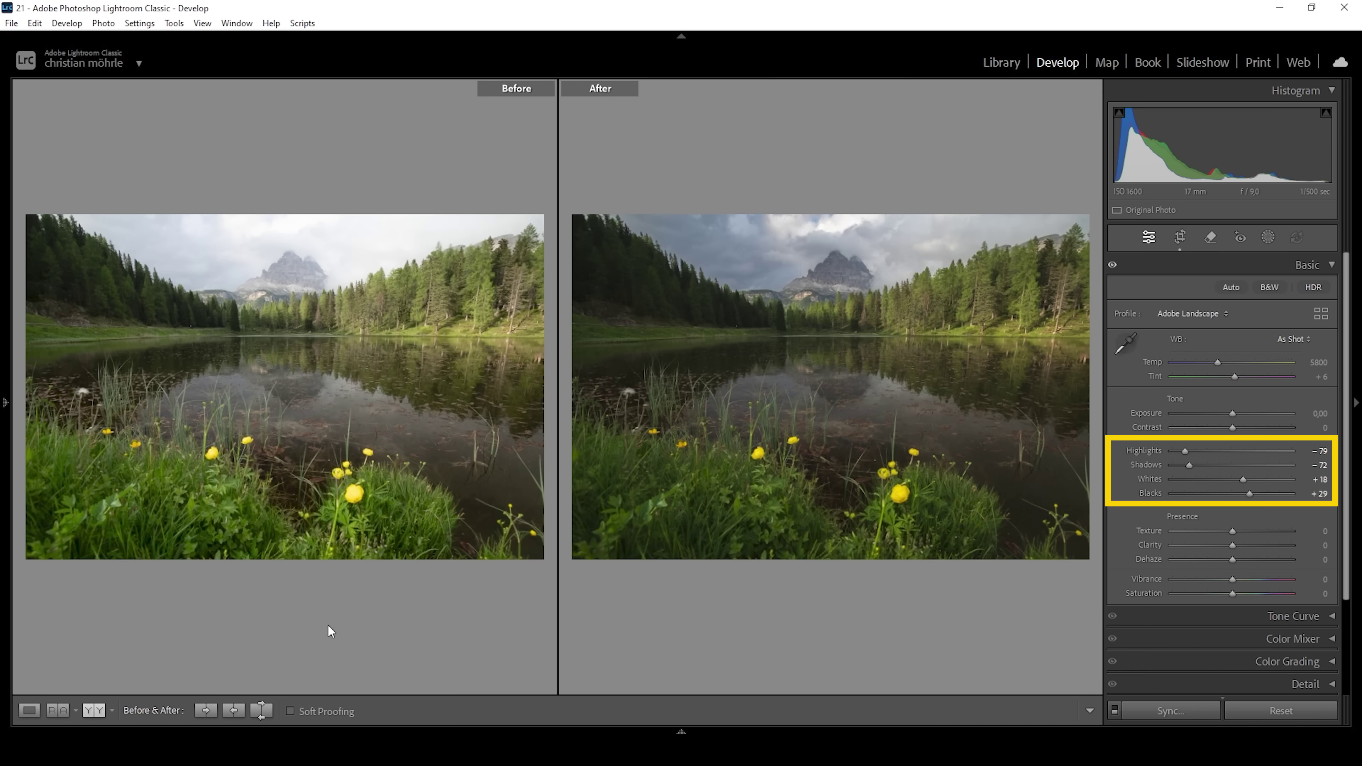
Set Texture +4, Clarity +11, Dehaze +8, Vibrance +10, Saturation +4, comparing against the original
key(y)
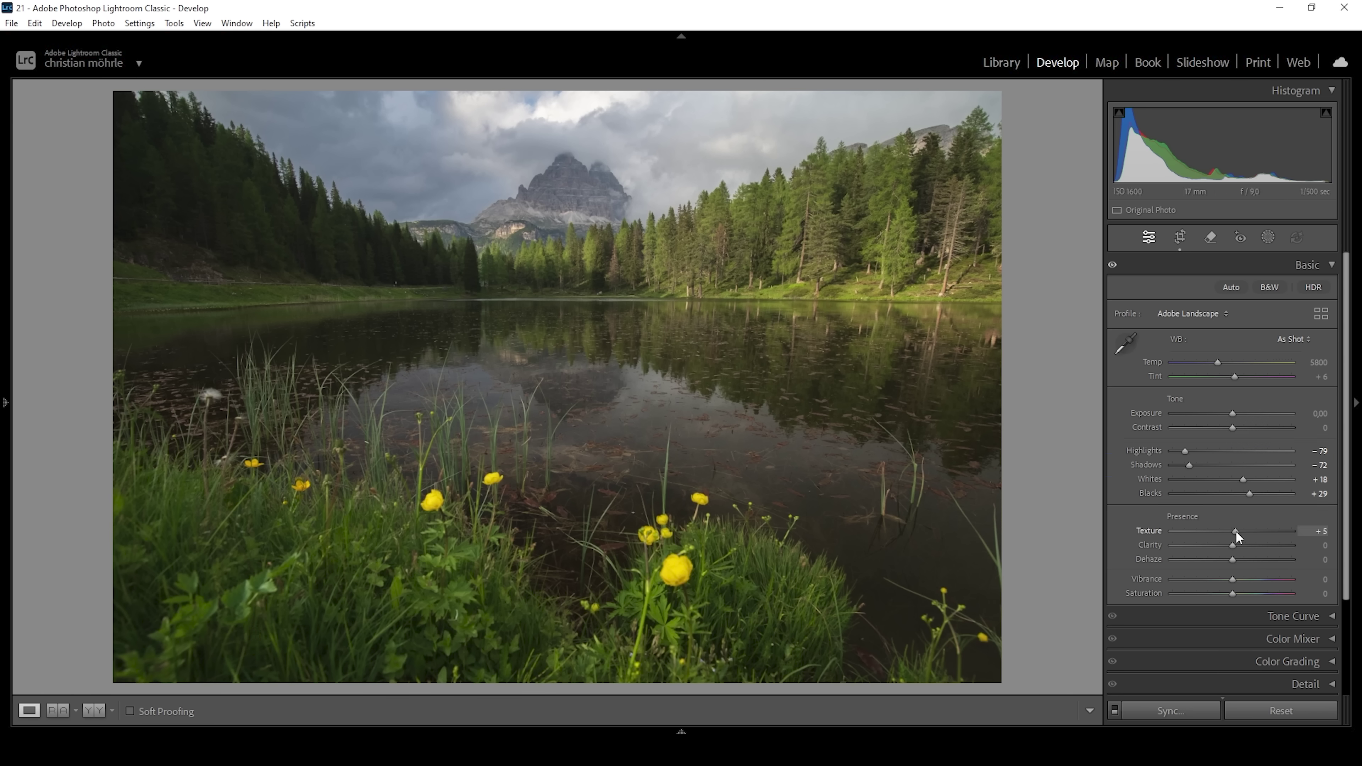
drag(1237, 531, 1233, 532)
drag(1237, 546, 1235, 559)
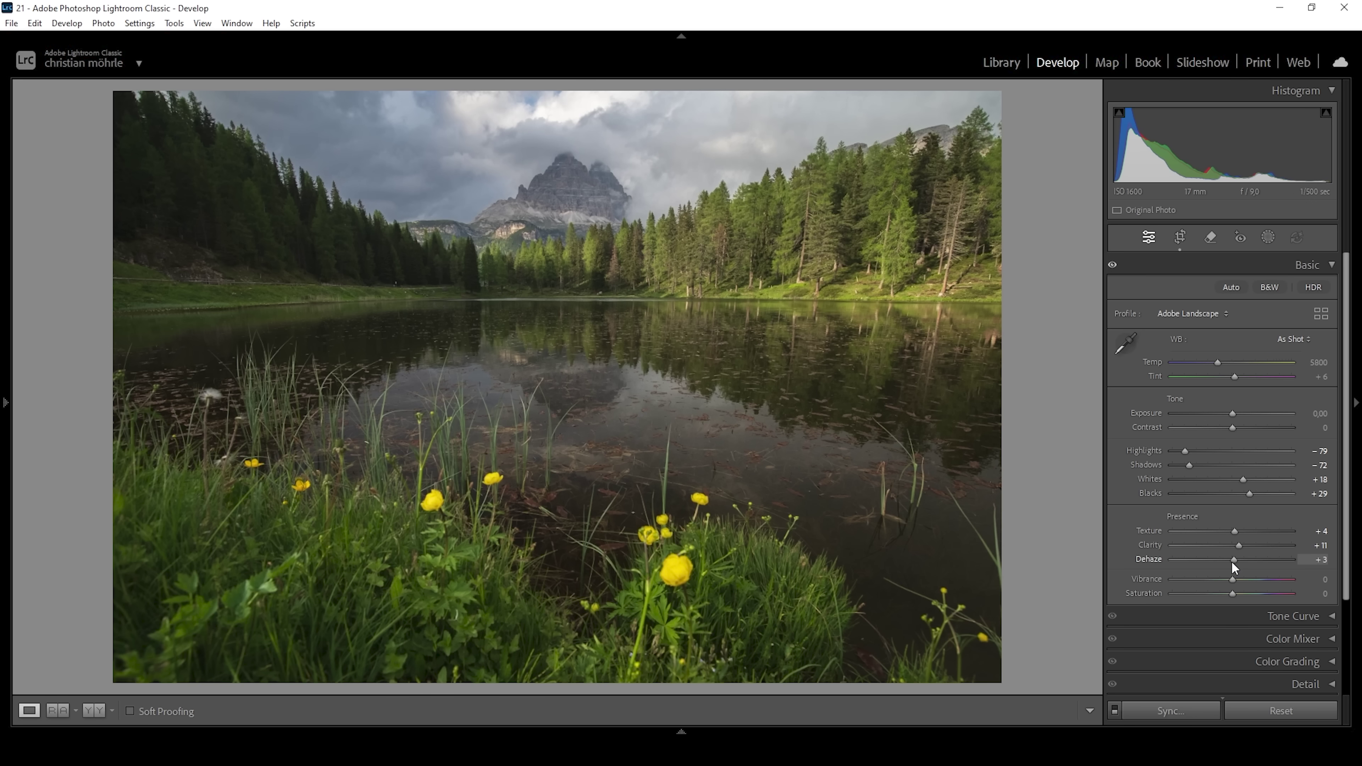
drag(1233, 563, 1234, 564)
drag(1233, 562, 1234, 562)
drag(1233, 579, 1236, 581)
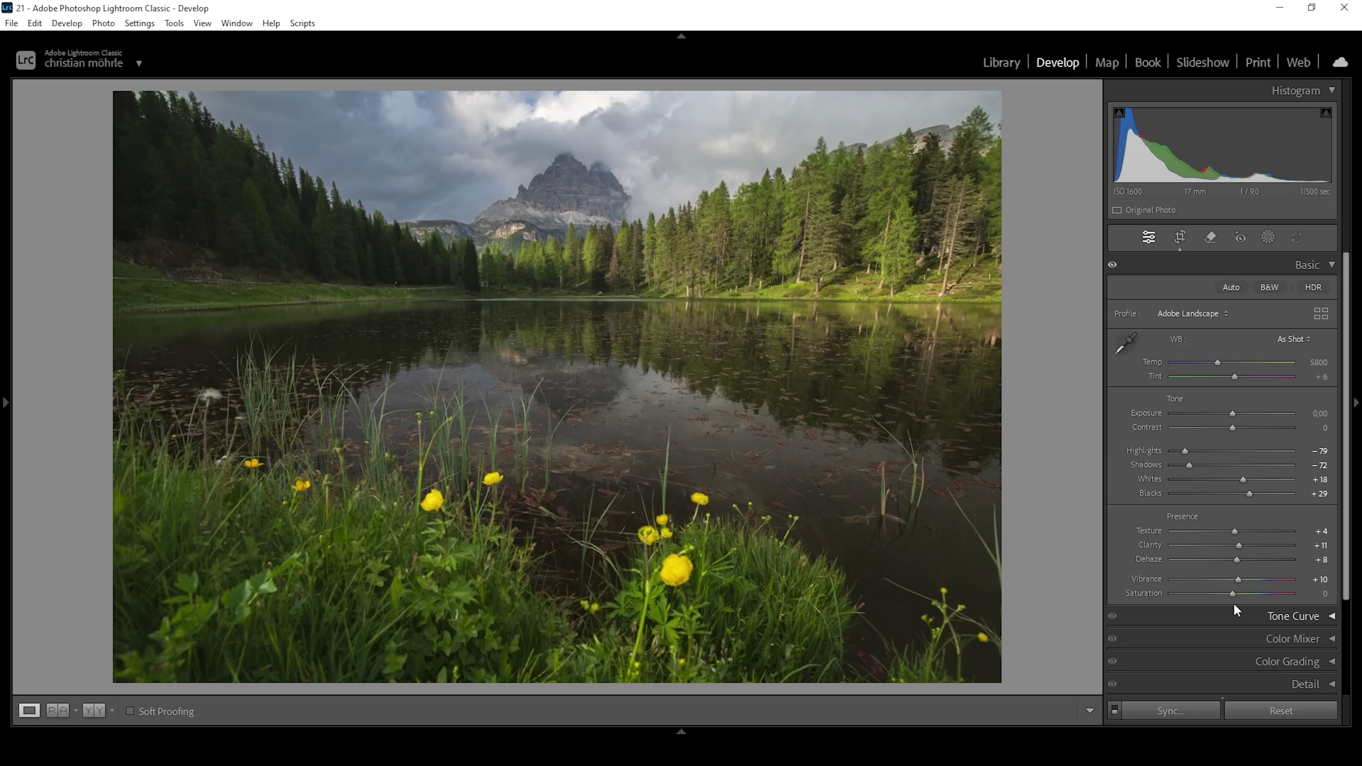
drag(1232, 593, 1235, 594)
click(92, 710)
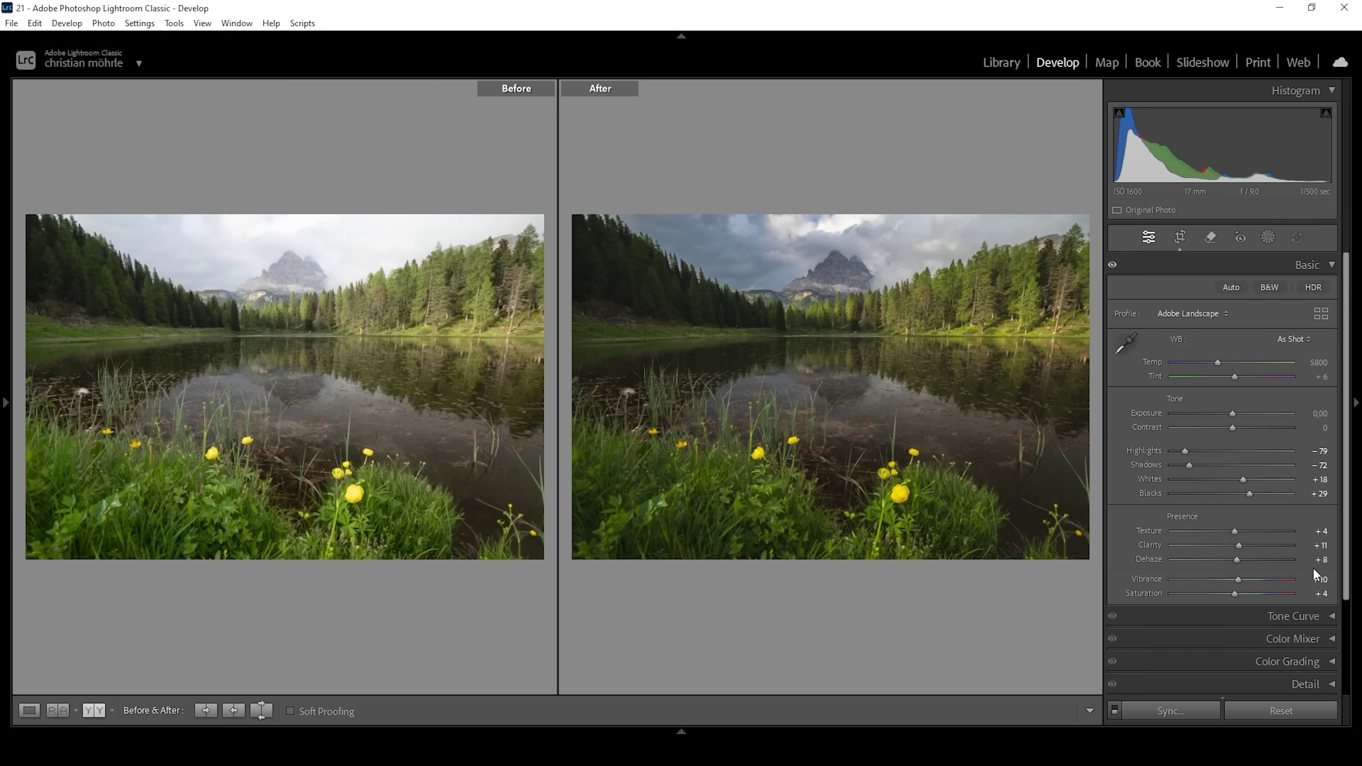
key(y)
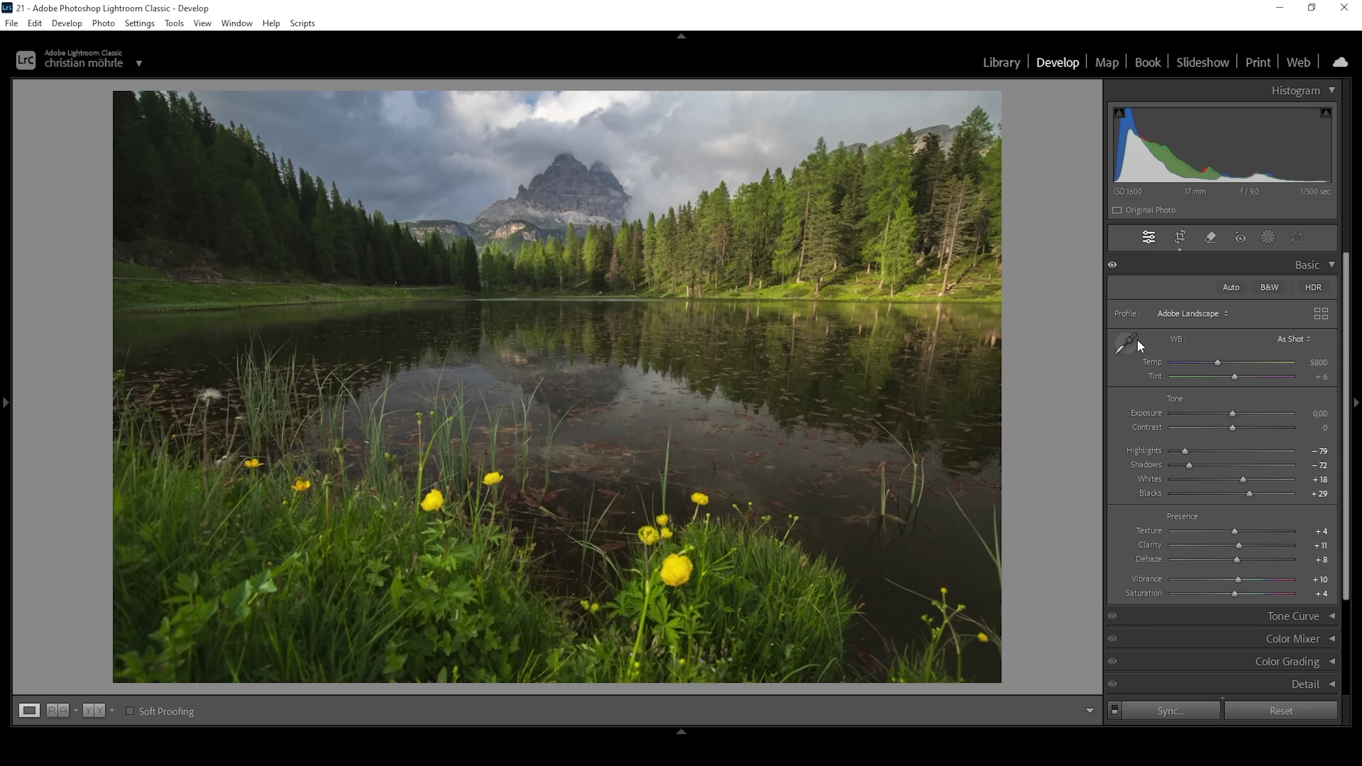
Create a Landscape mask from the Natural Ground area covering the shoreline and peaks
click(1266, 239)
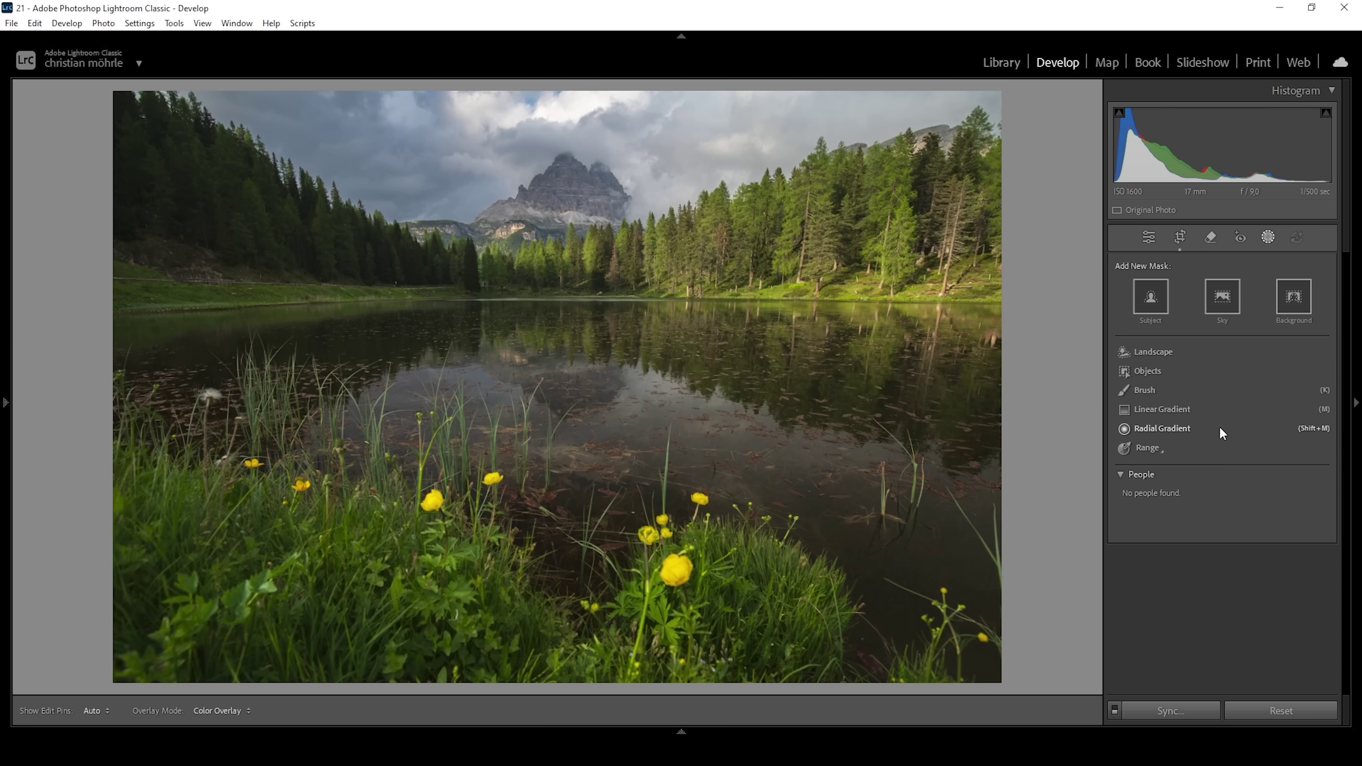
click(1156, 353)
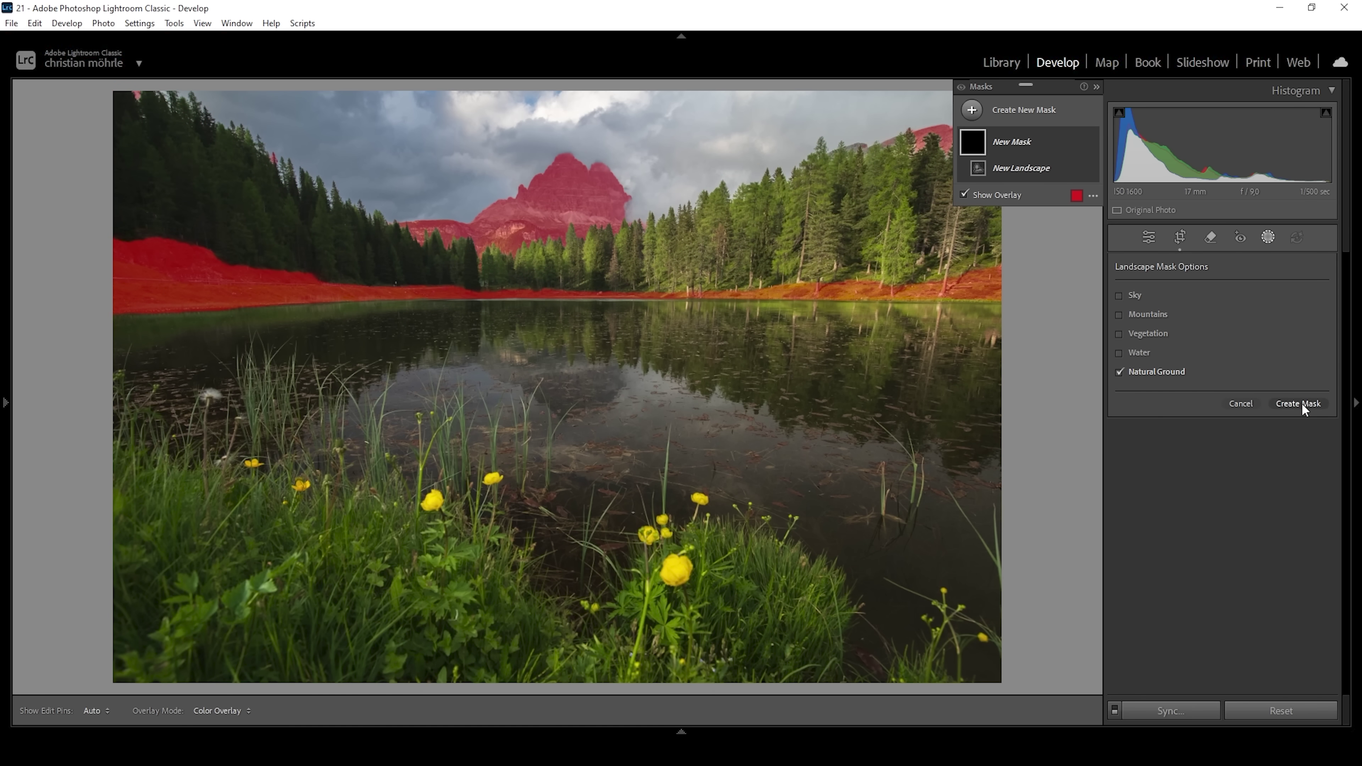
click(1301, 402)
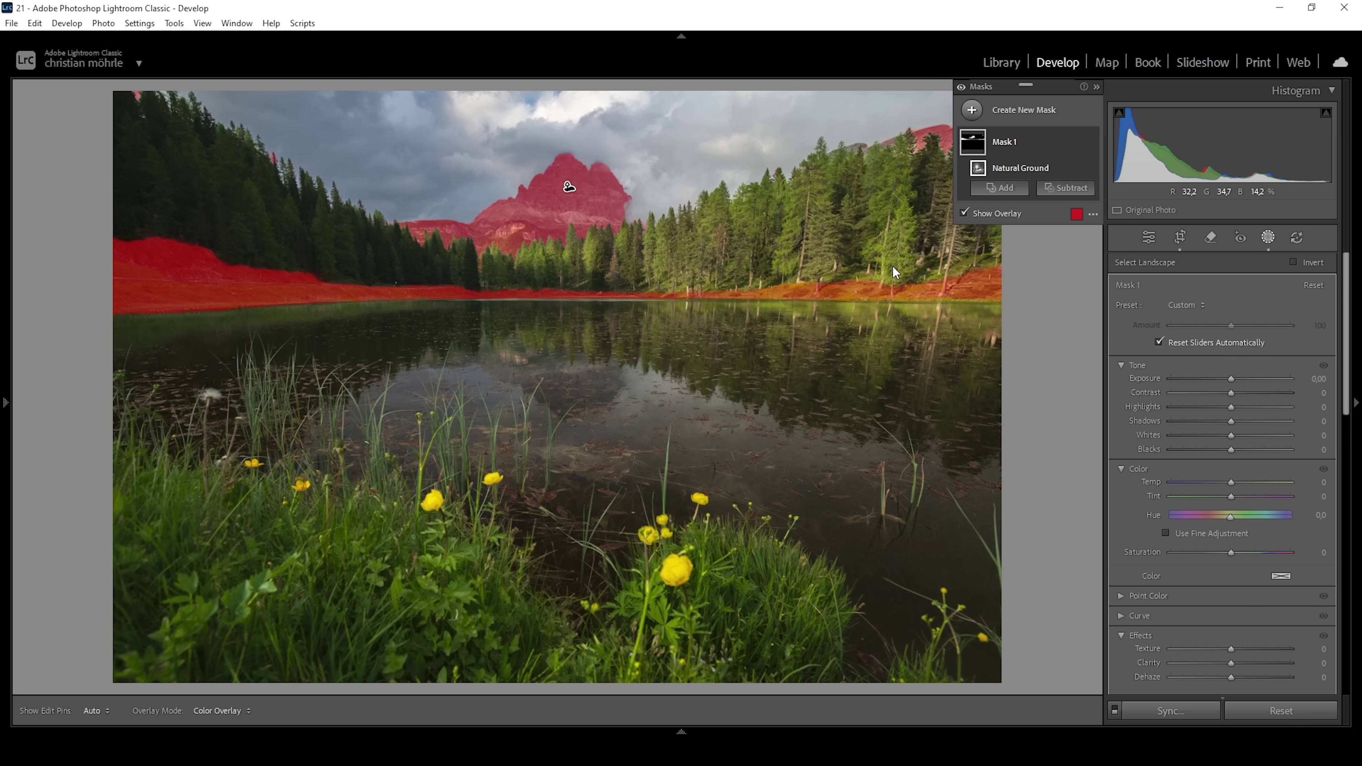
Trim Mask 1 to the peak by subtracting a horizon linear gradient and brushing out leftovers
click(1063, 188)
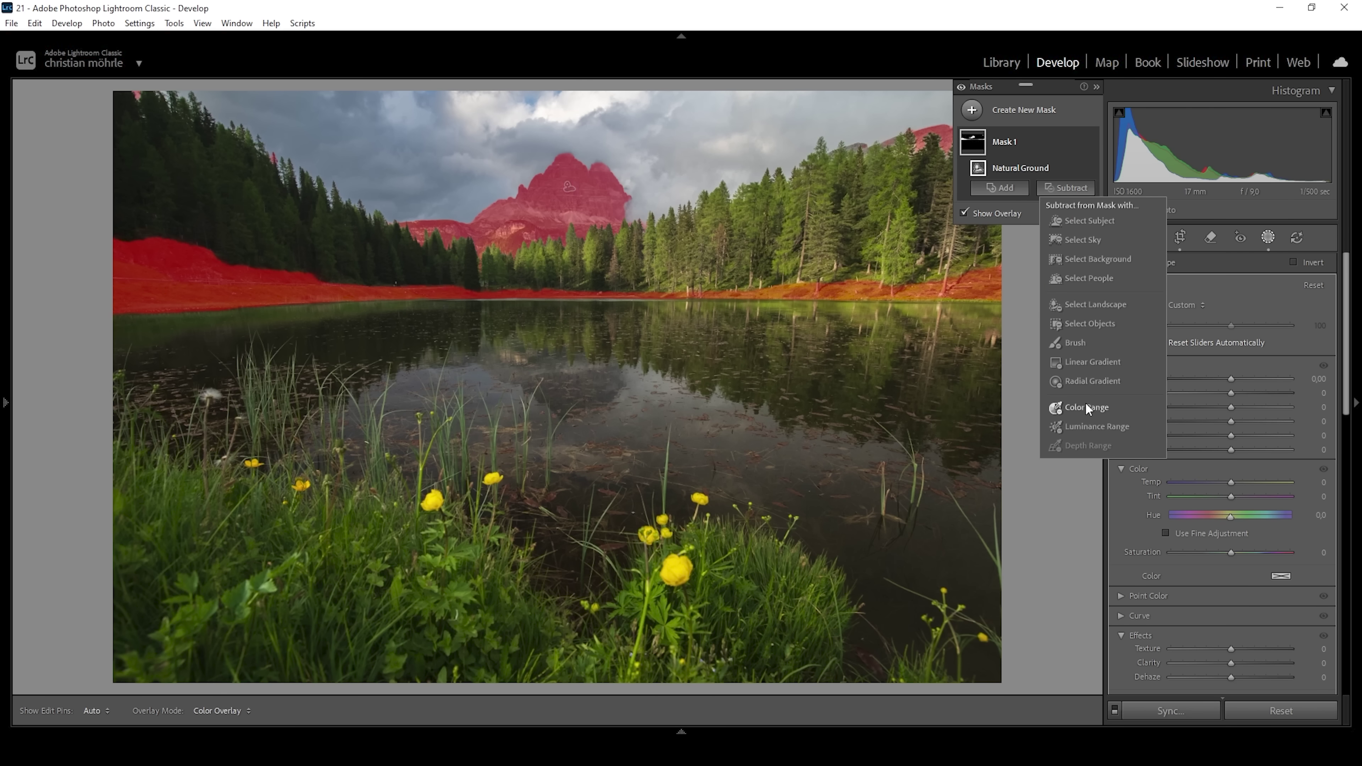
click(1094, 362)
drag(548, 279, 551, 261)
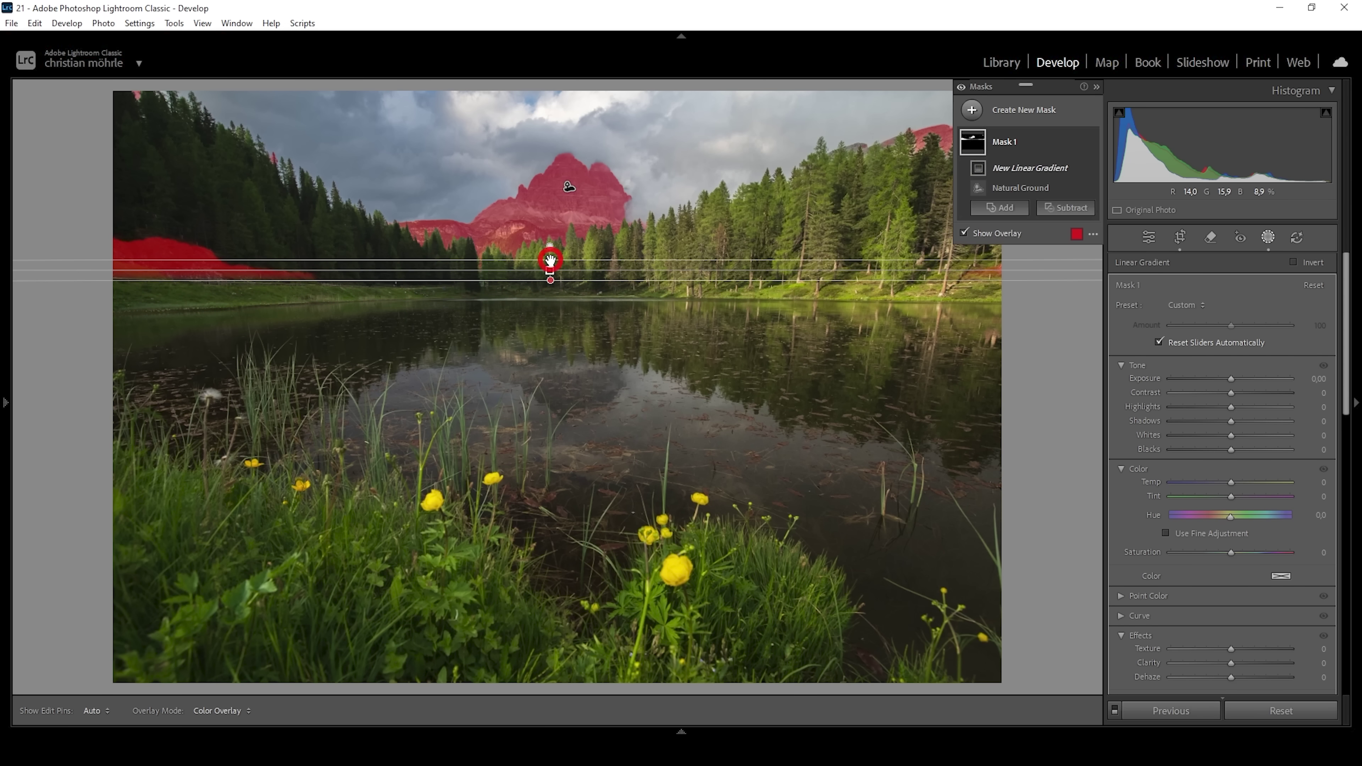
click(1064, 208)
click(1086, 362)
mouse_move(320, 266)
mouse_down()
mouse_move(122, 258)
mouse_move(174, 254)
mouse_up()
mouse_move(901, 135)
mouse_down()
mouse_move(933, 132)
mouse_move(942, 192)
mouse_up()
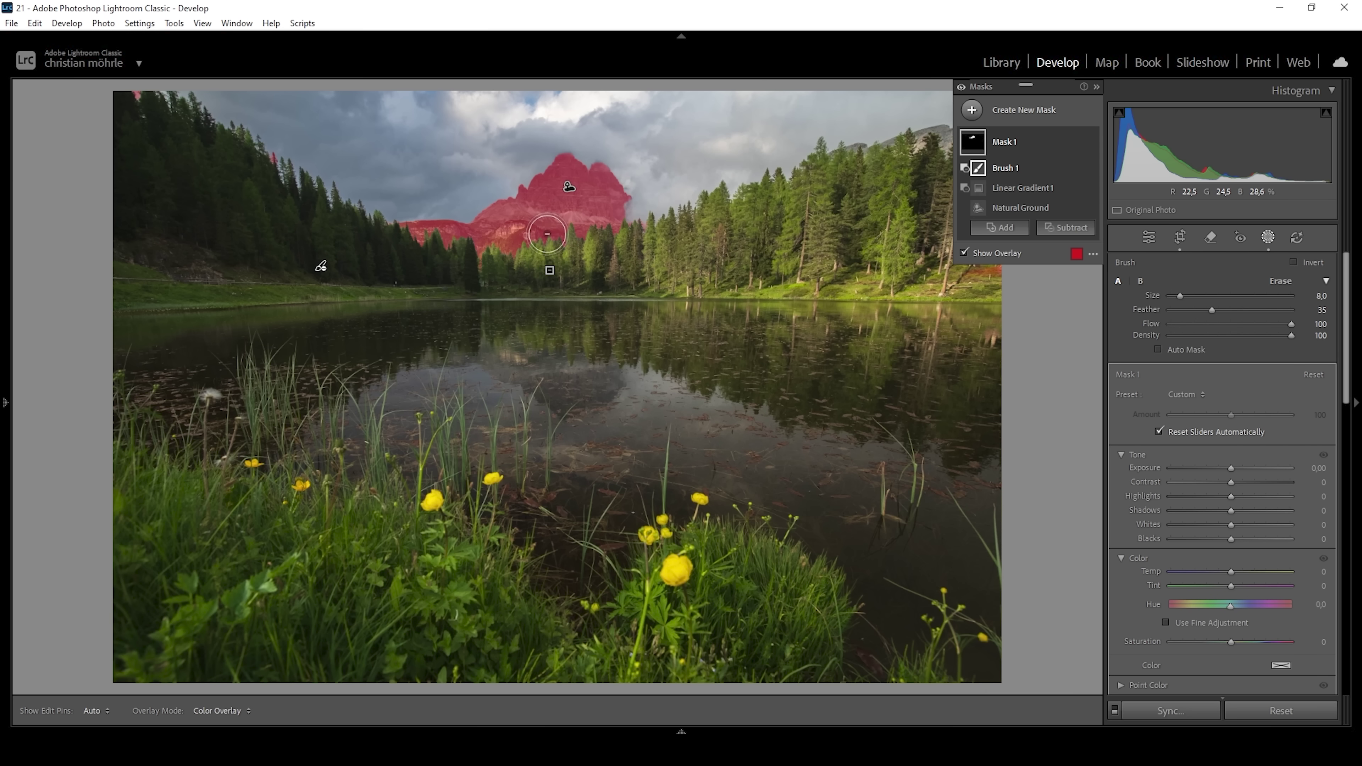
Give Mask 1 Contrast 57 and a warmer Temp of 11
drag(1231, 482, 1233, 481)
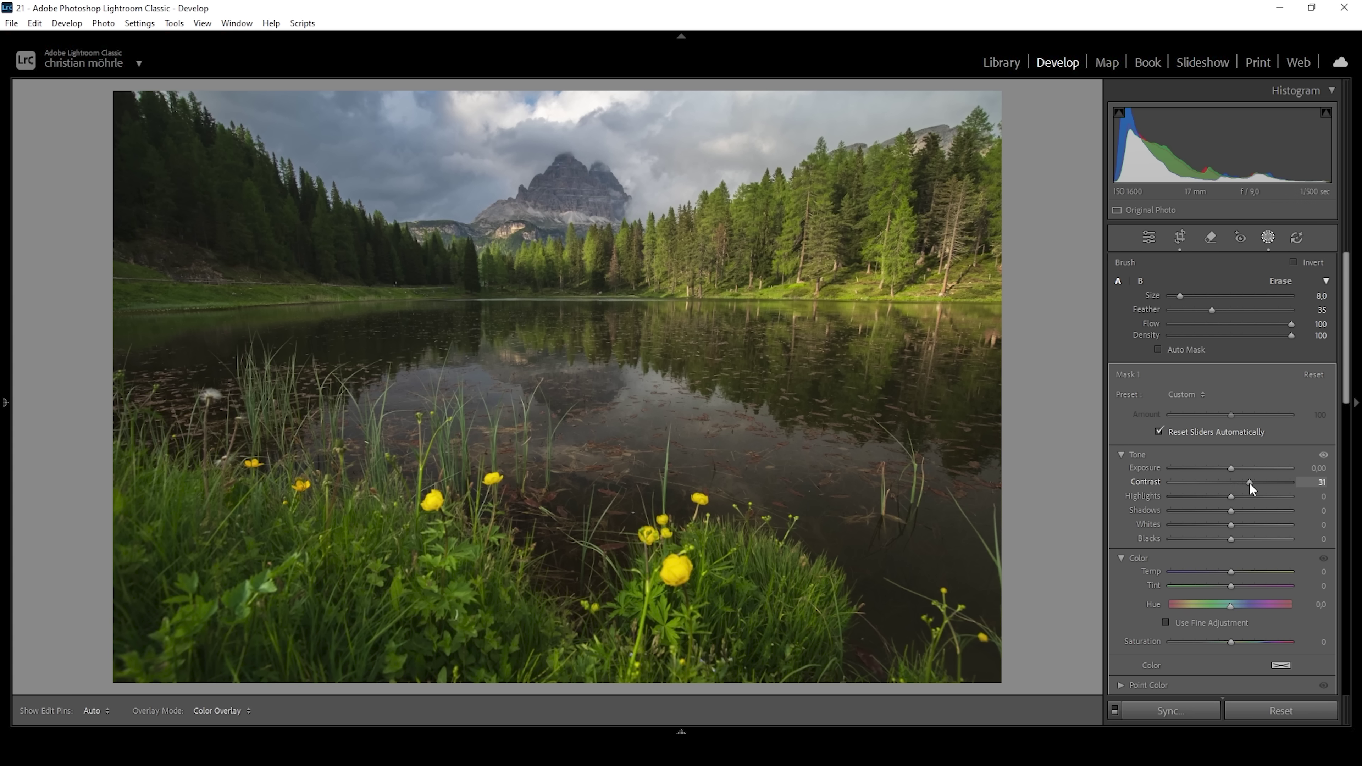
drag(1268, 481, 1263, 484)
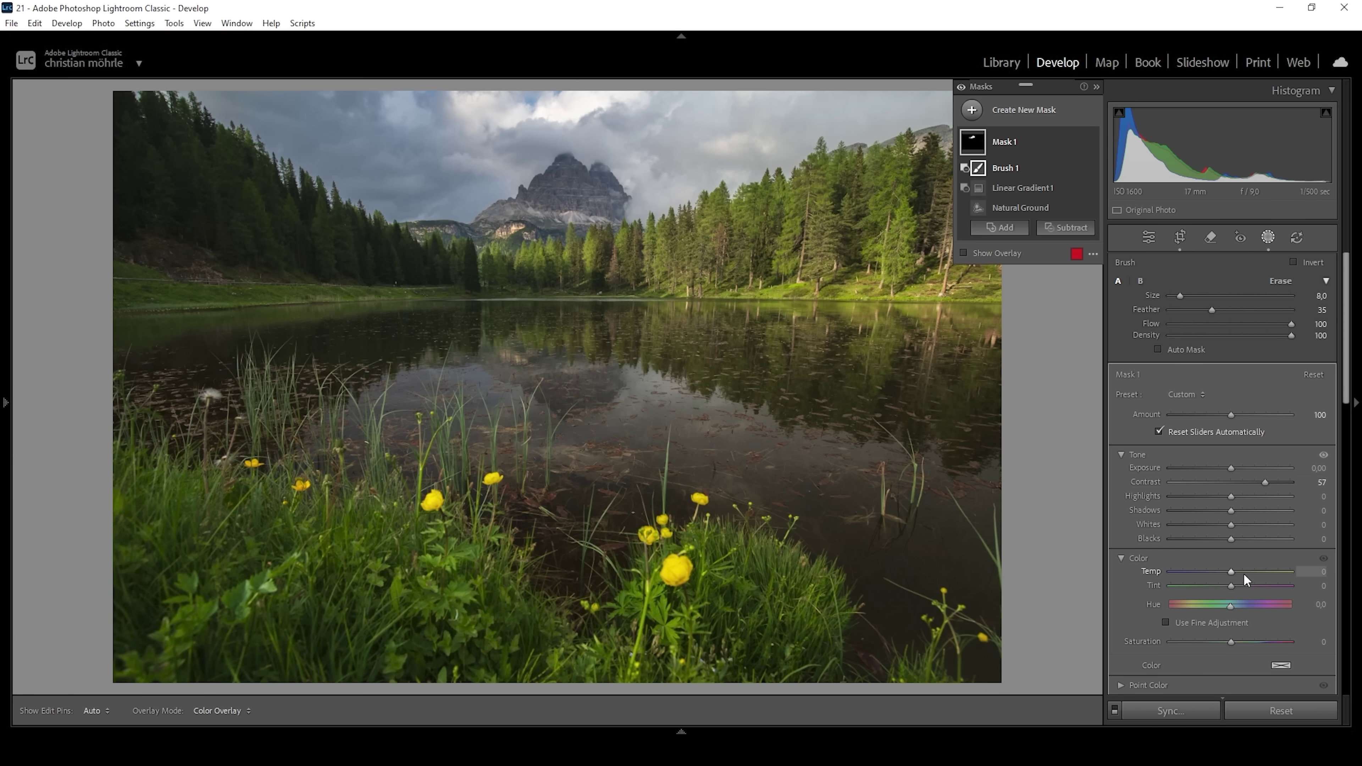
drag(1231, 572, 1233, 575)
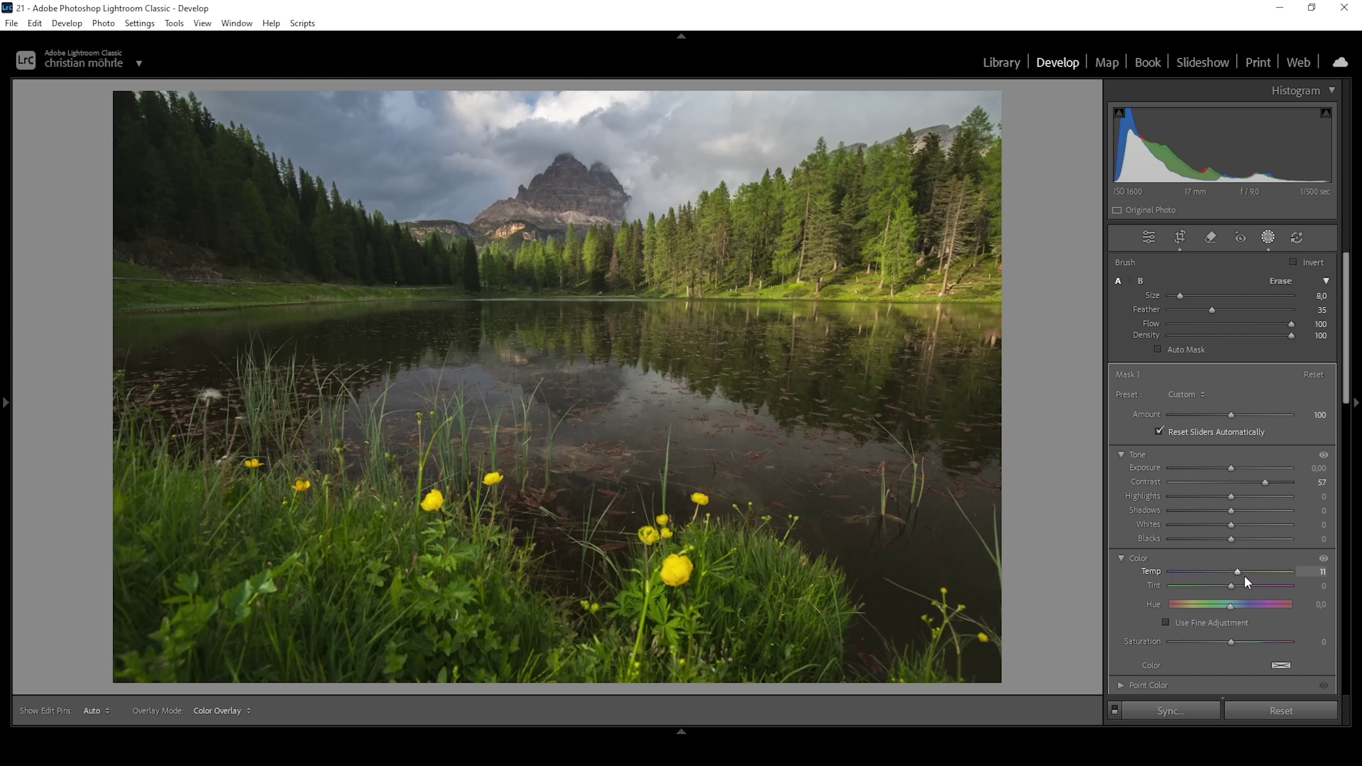
Create Mask 2 from the Landscape Water region
click(972, 110)
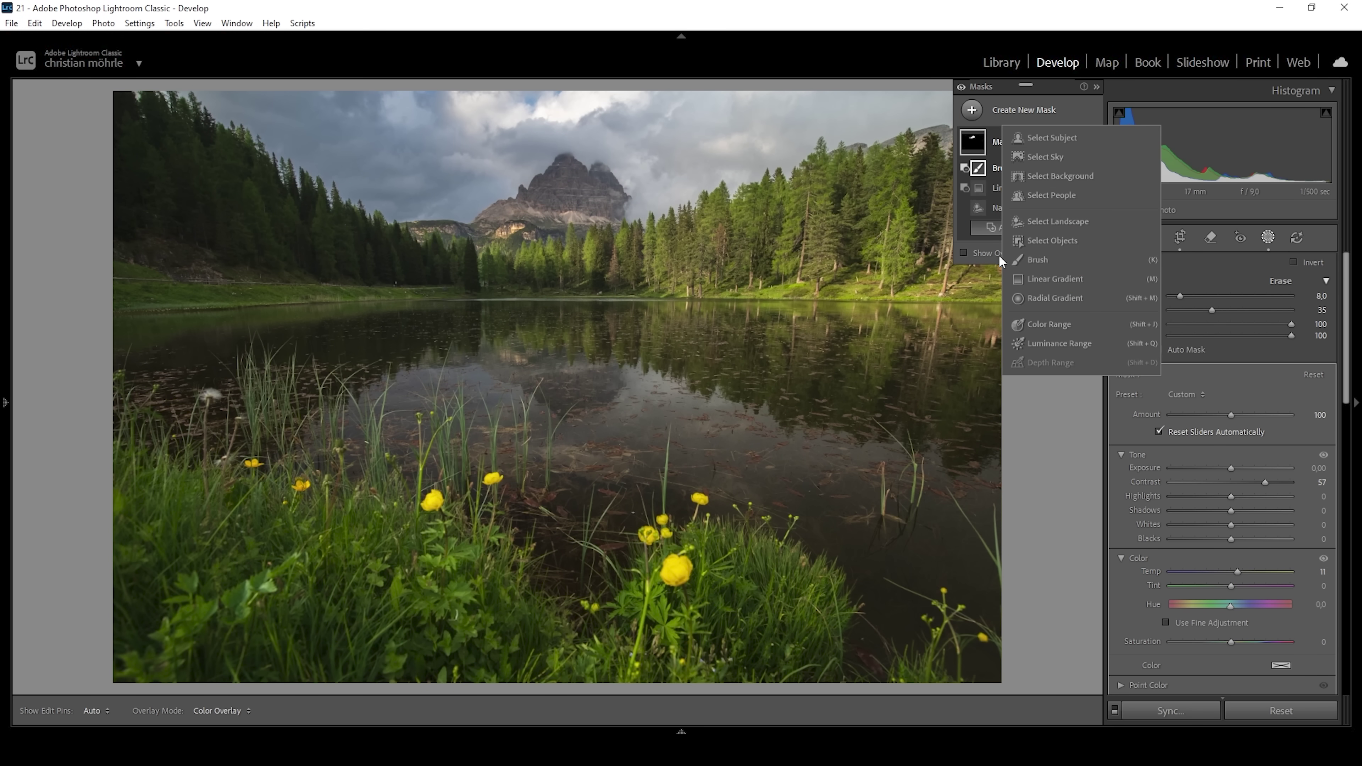
click(1081, 219)
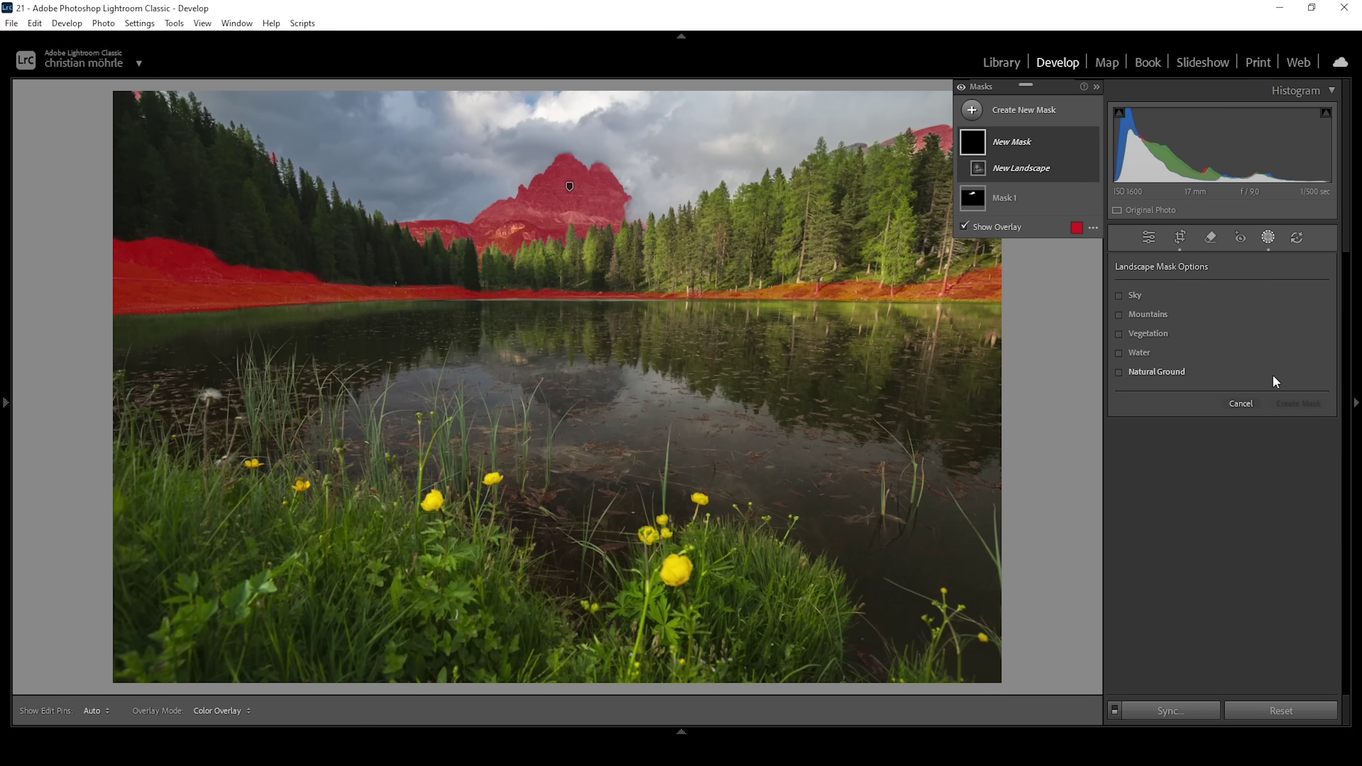
click(1141, 349)
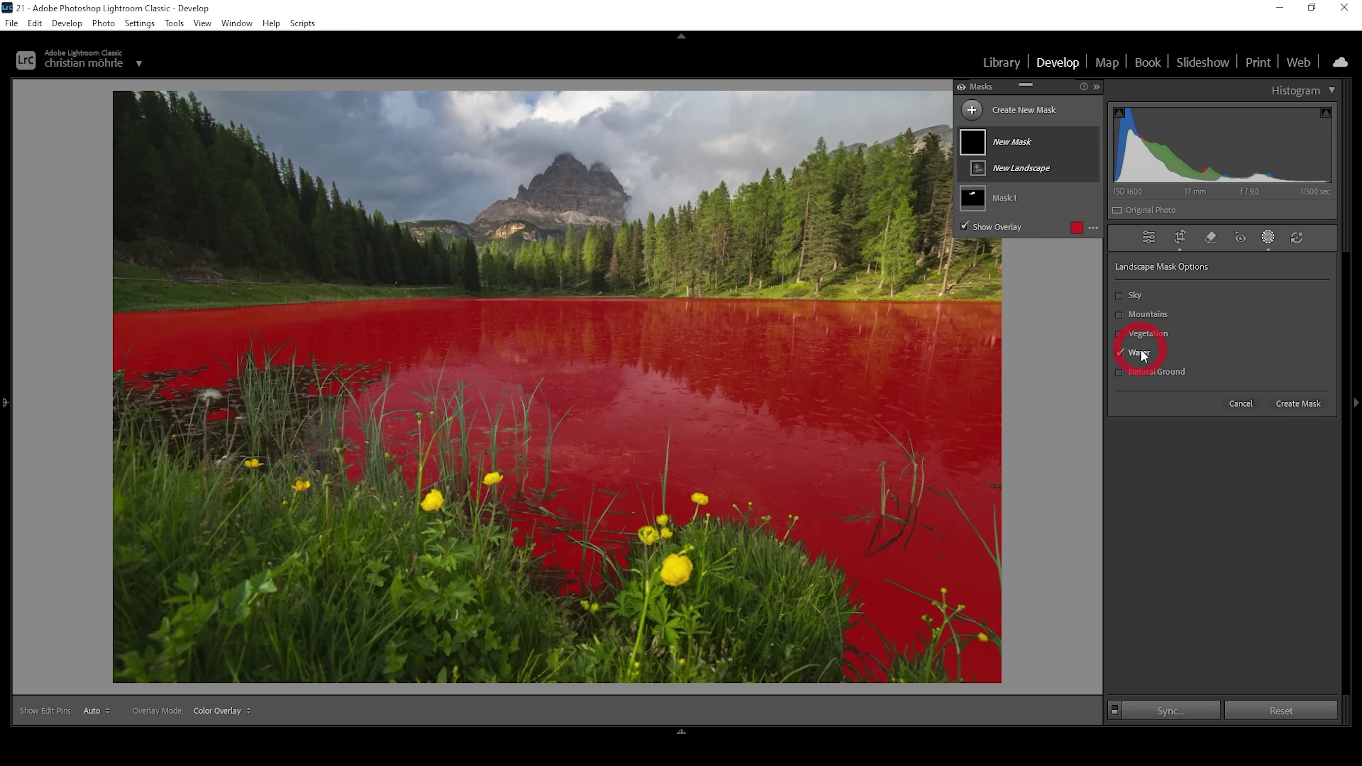
click(1284, 405)
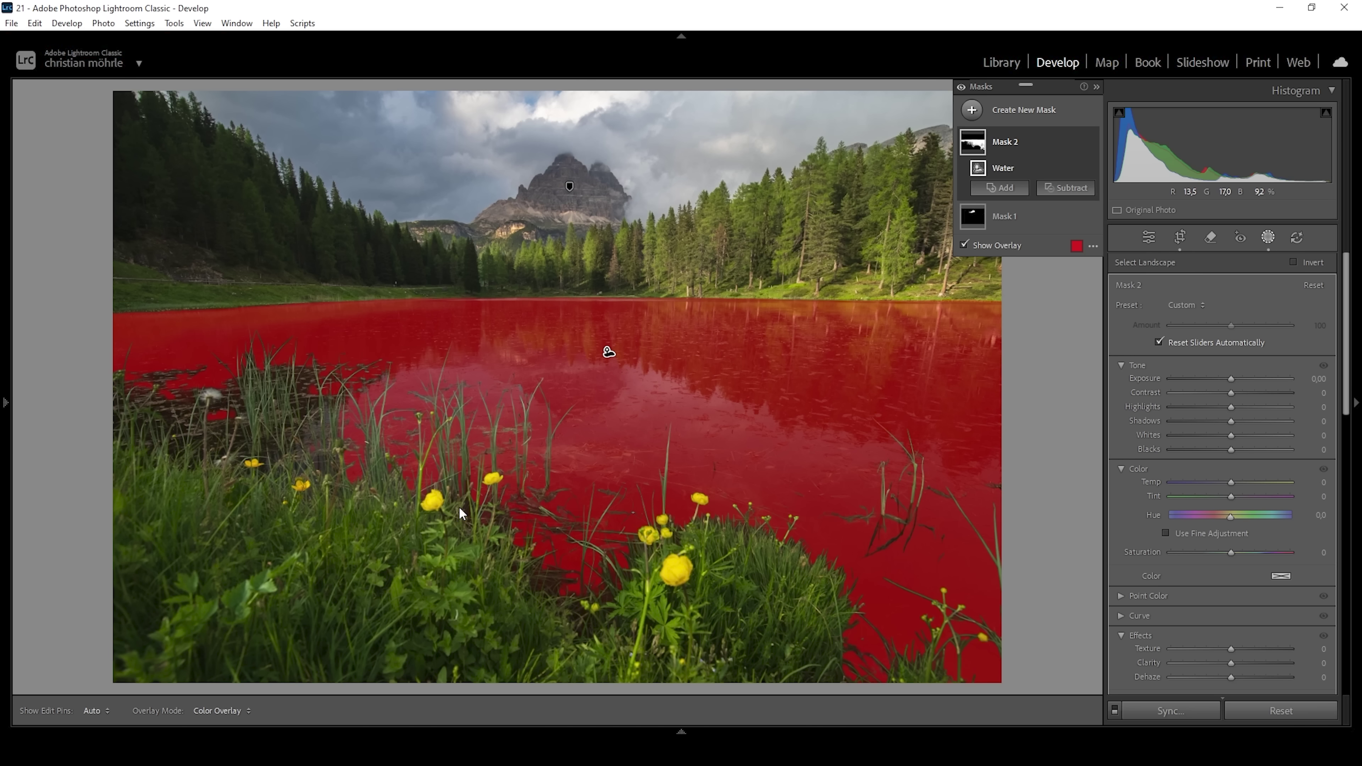
Subtract a linear gradient from the water mask to fade part of it
click(1078, 188)
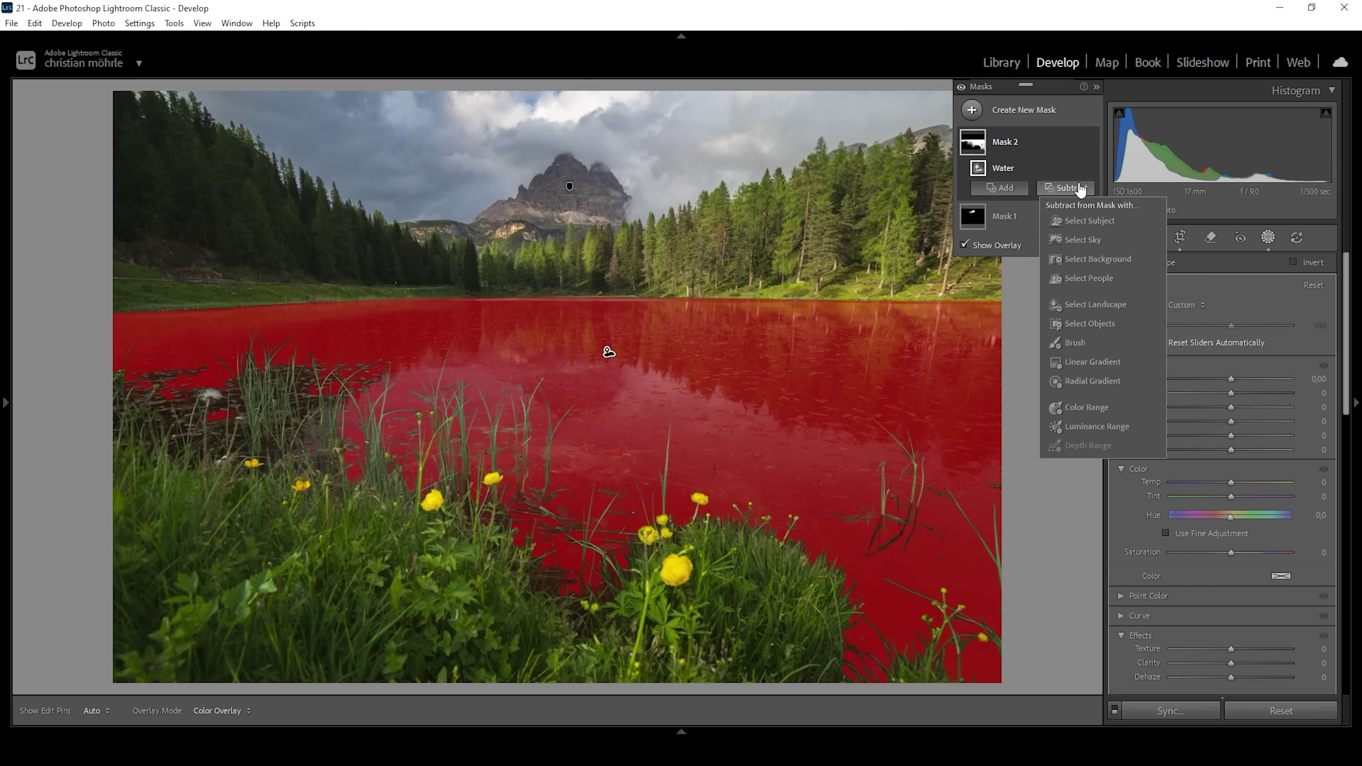
click(1084, 362)
drag(434, 537, 475, 258)
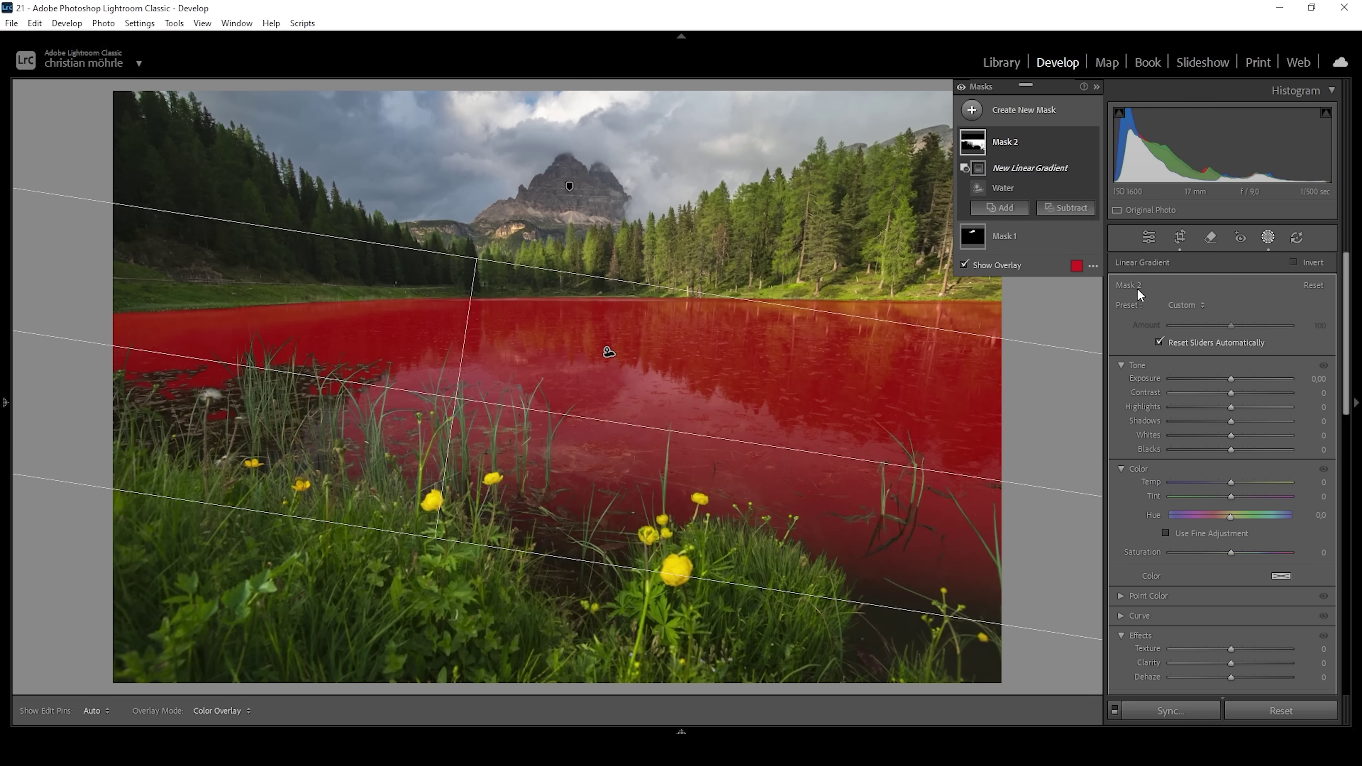
Subtract a tilted ellipse over the foreground grass and push the mask's Whites to 100
click(1059, 209)
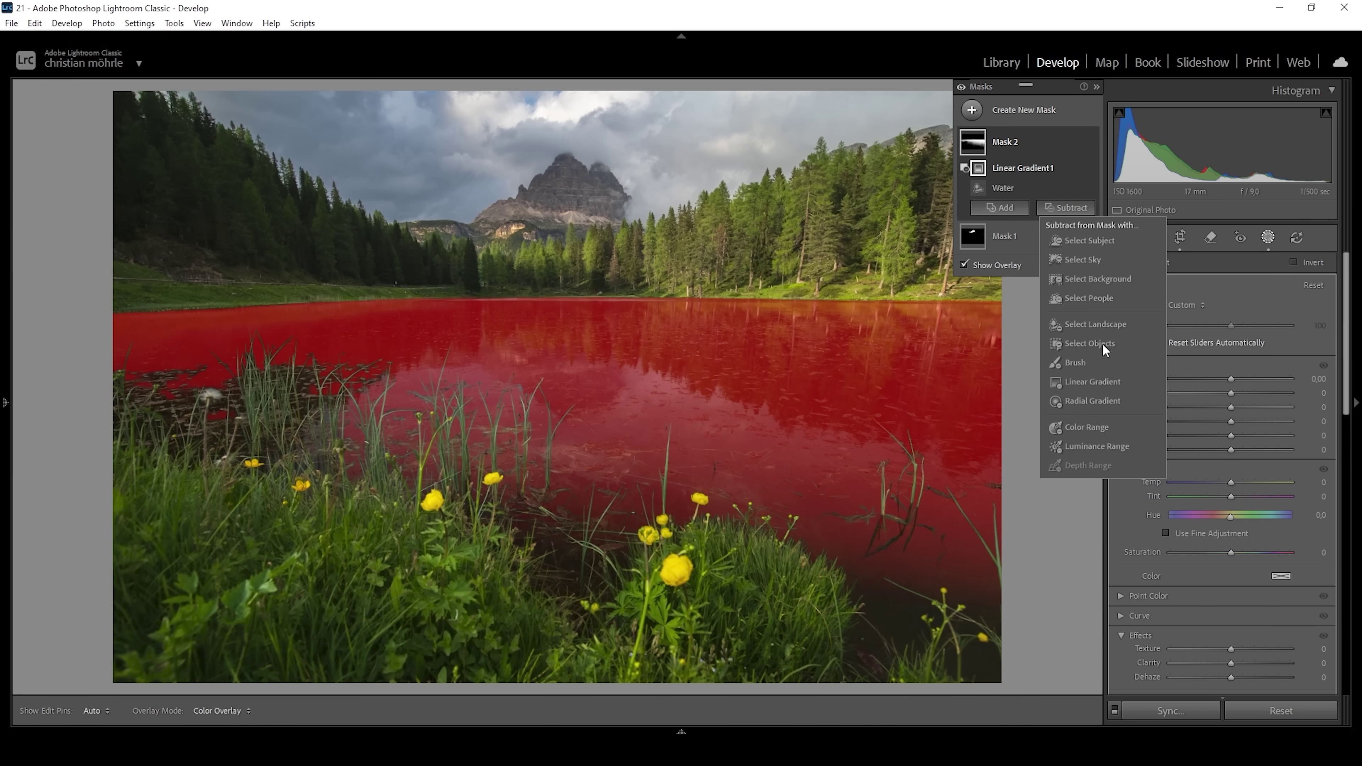
click(1089, 400)
drag(400, 454, 375, 424)
drag(602, 416, 717, 495)
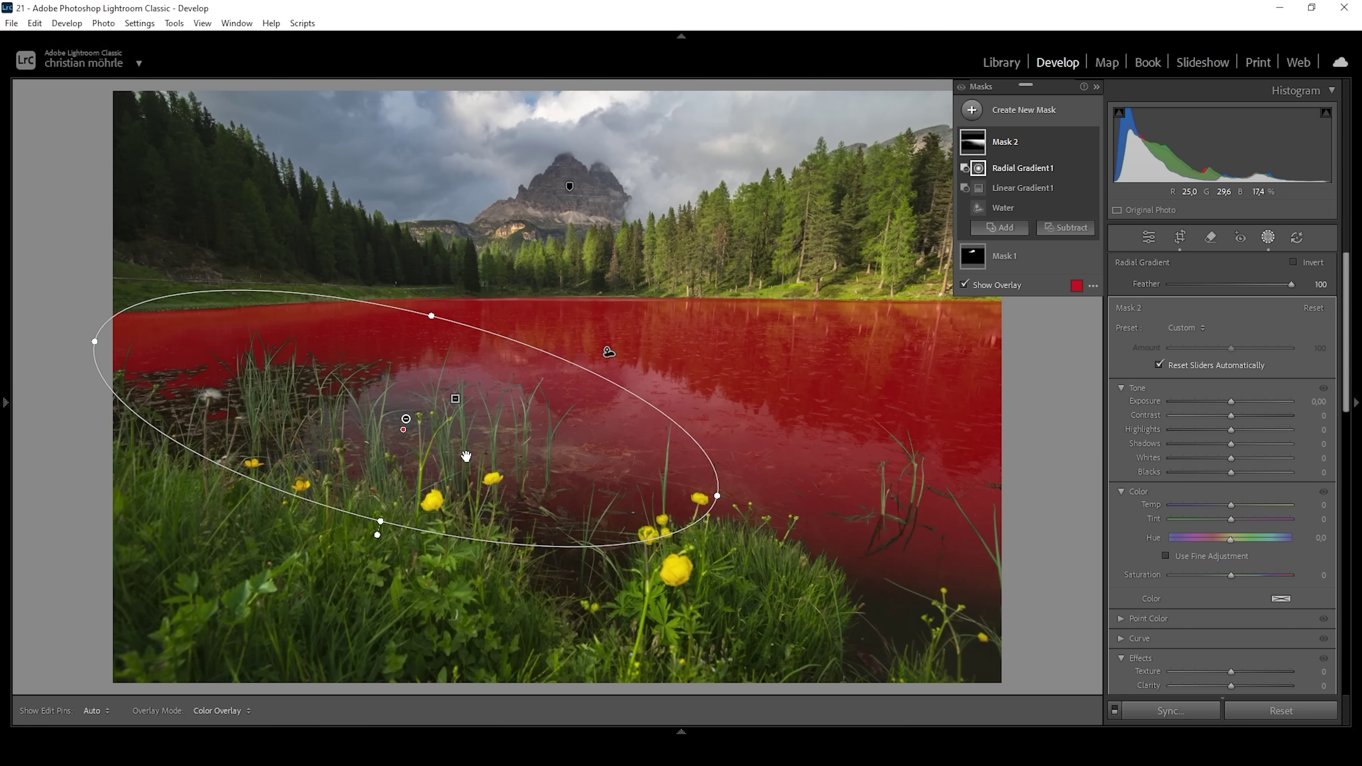
drag(1231, 457, 1330, 460)
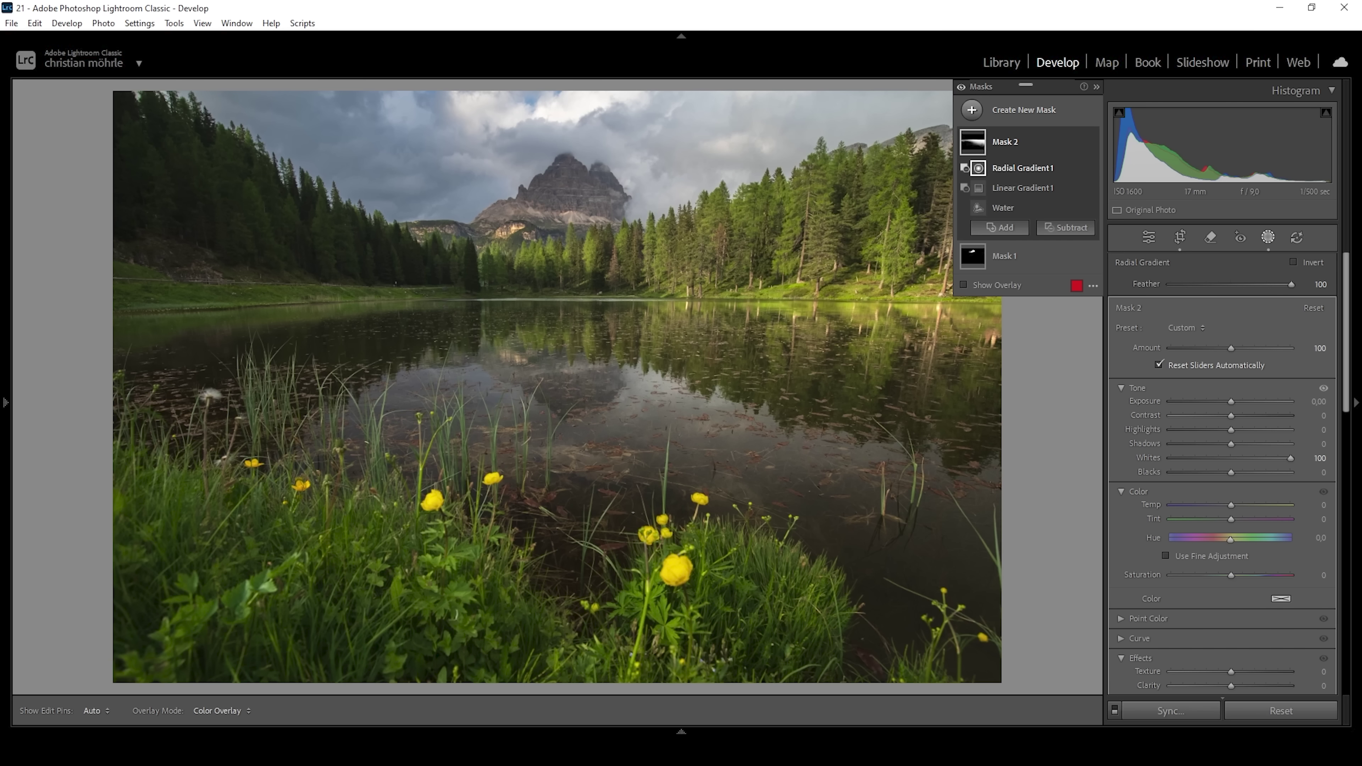
Raise Mask 2's Highlights to 31 and Texture to 9
drag(1231, 431, 1249, 432)
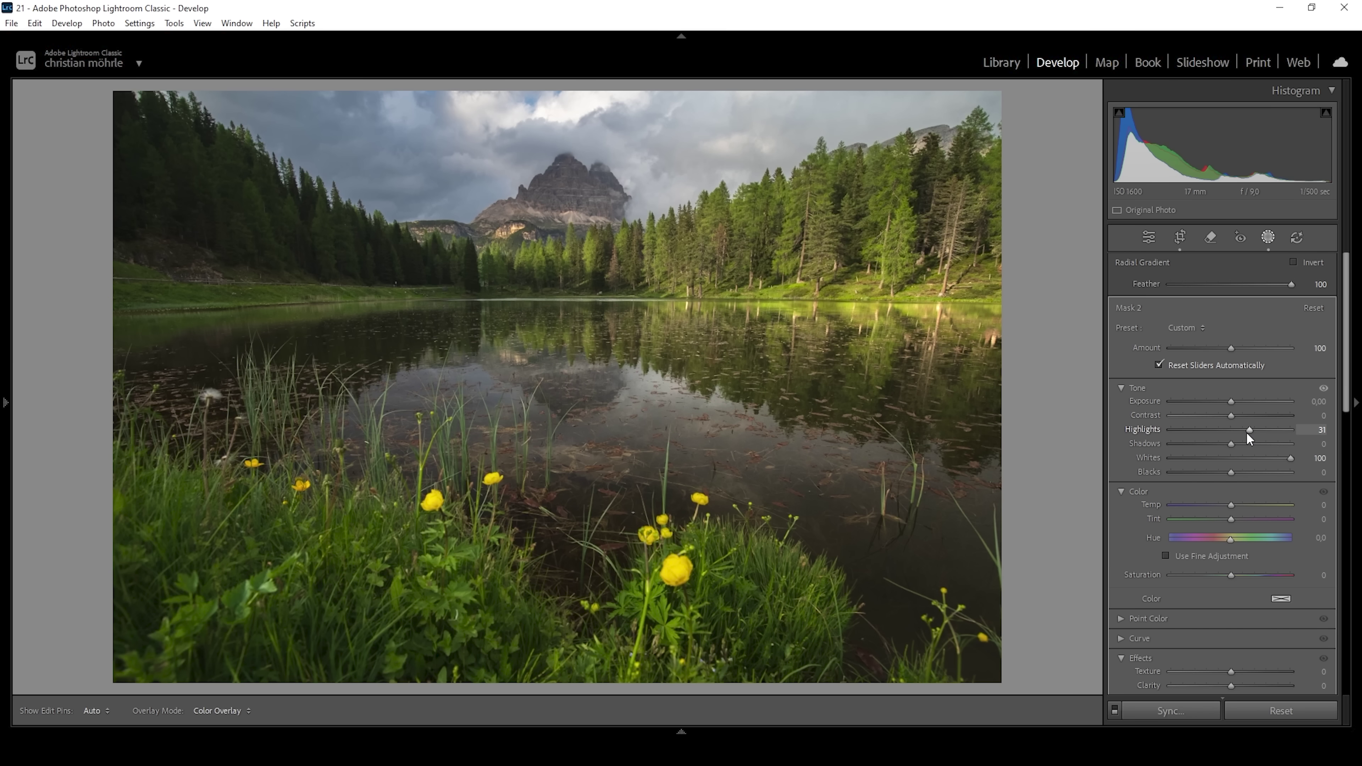
mouse_move(787, 362)
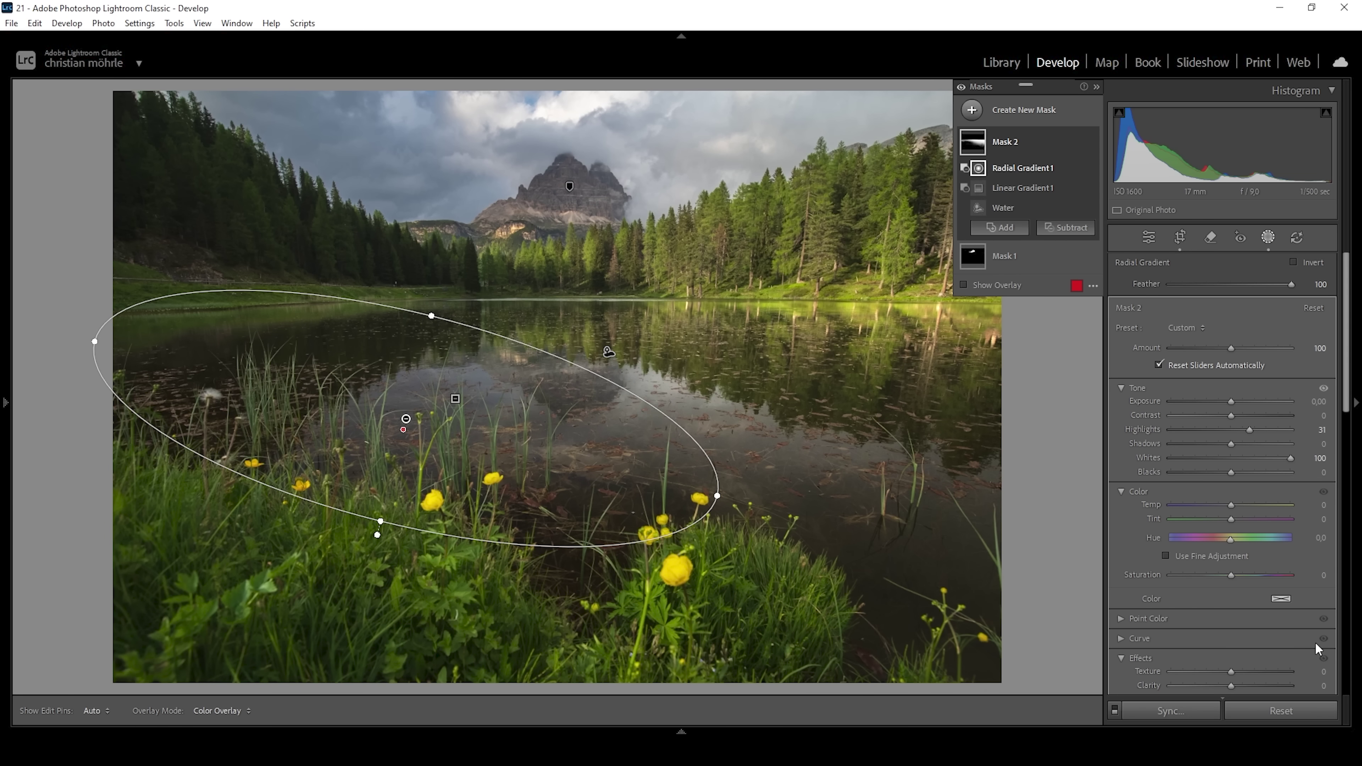
scroll(1236, 625, down, 3)
click(1232, 577)
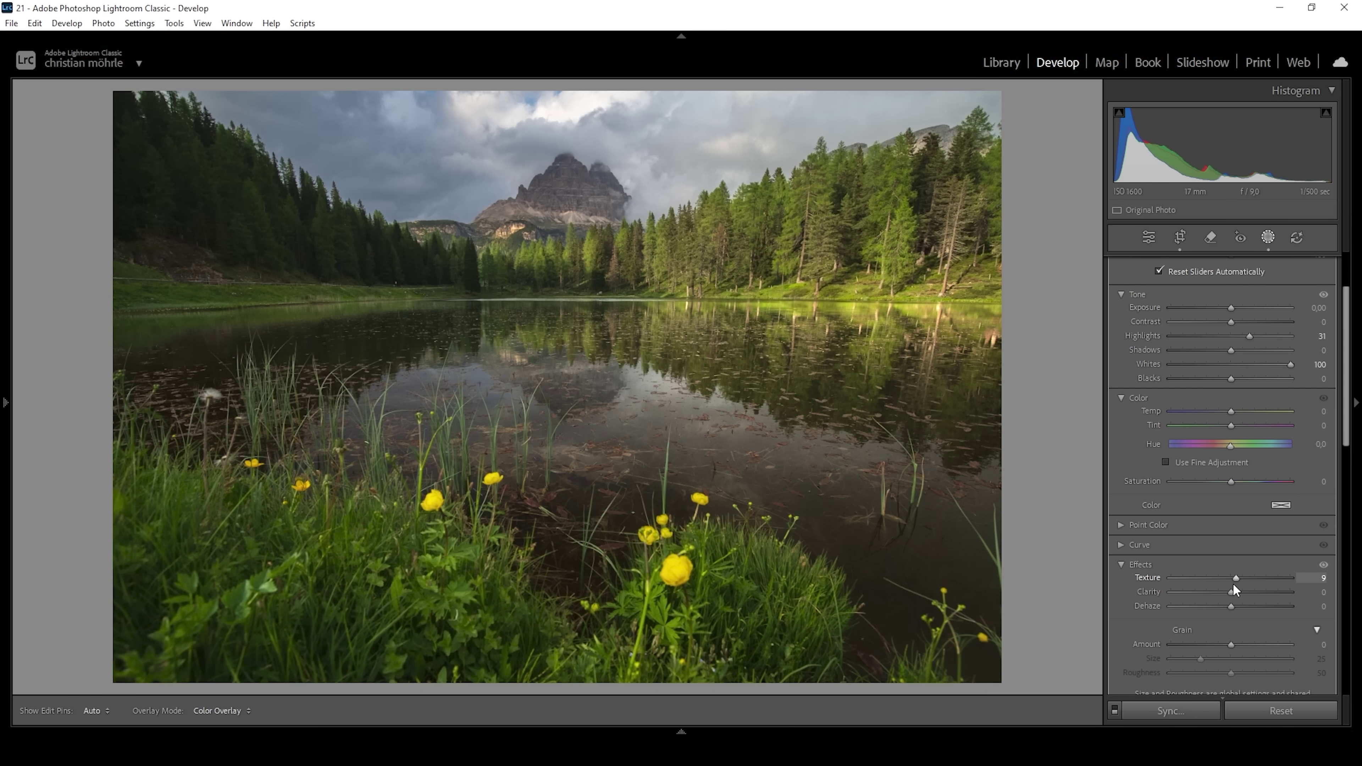
mouse_move(666, 597)
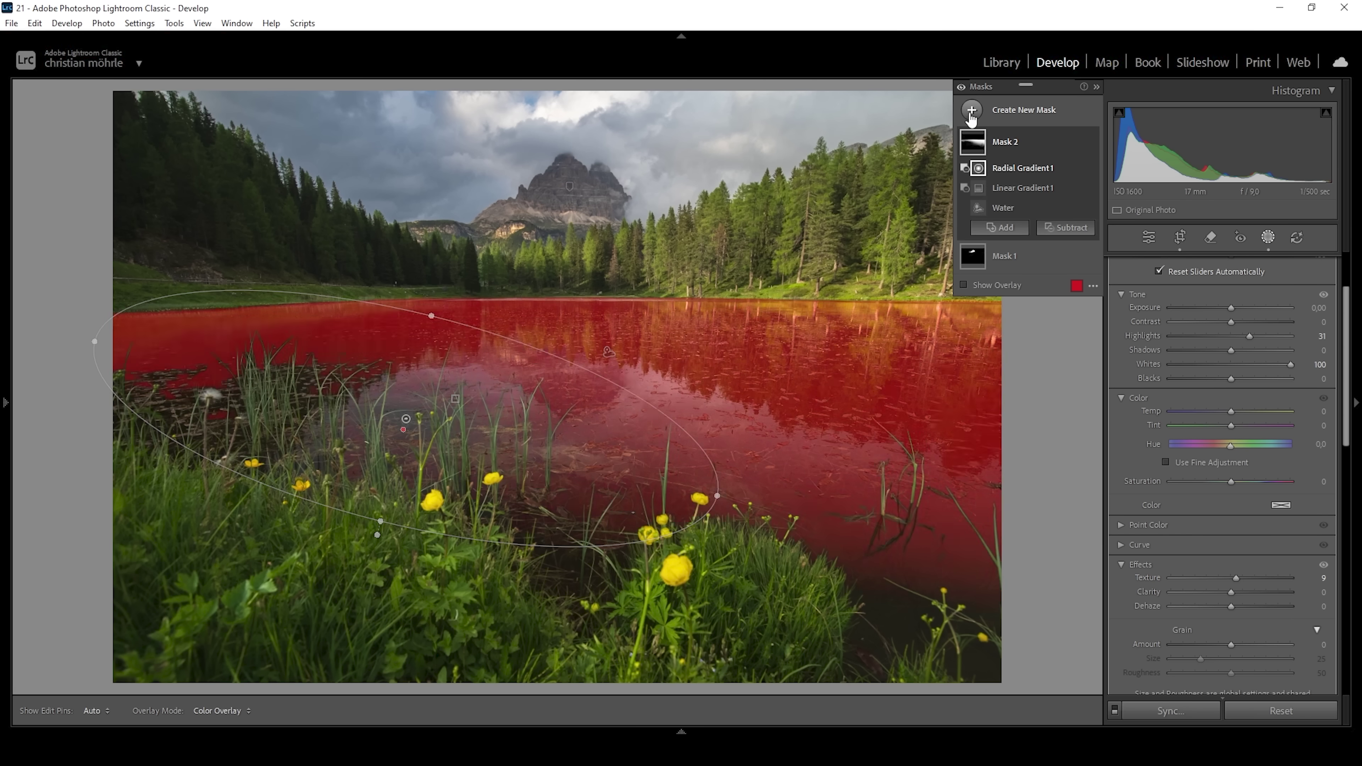
Add a linear gradient mask rising from the bottom foreground
click(1000, 227)
click(1060, 280)
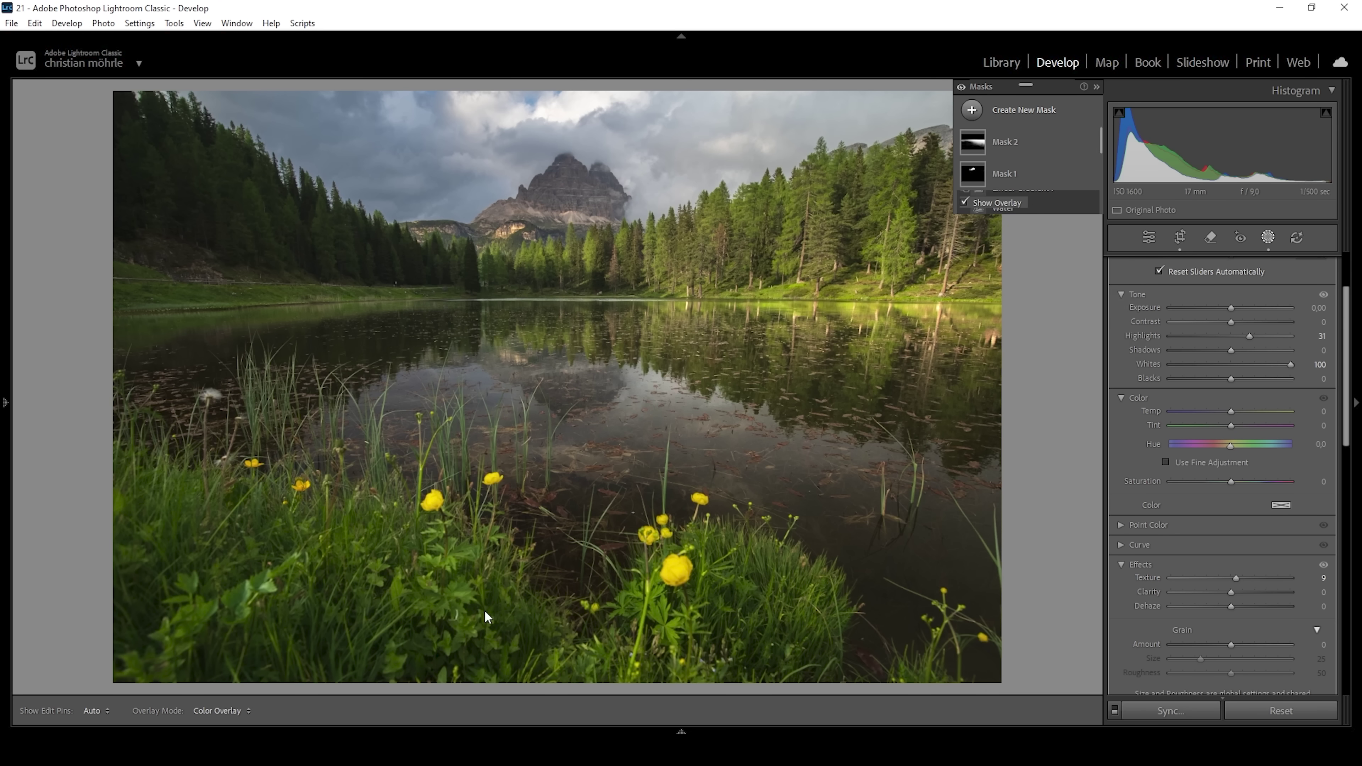
drag(538, 651, 569, 366)
Exclude the yellow flowers with a colour range subtraction and set Exposure to −0.45
click(1065, 188)
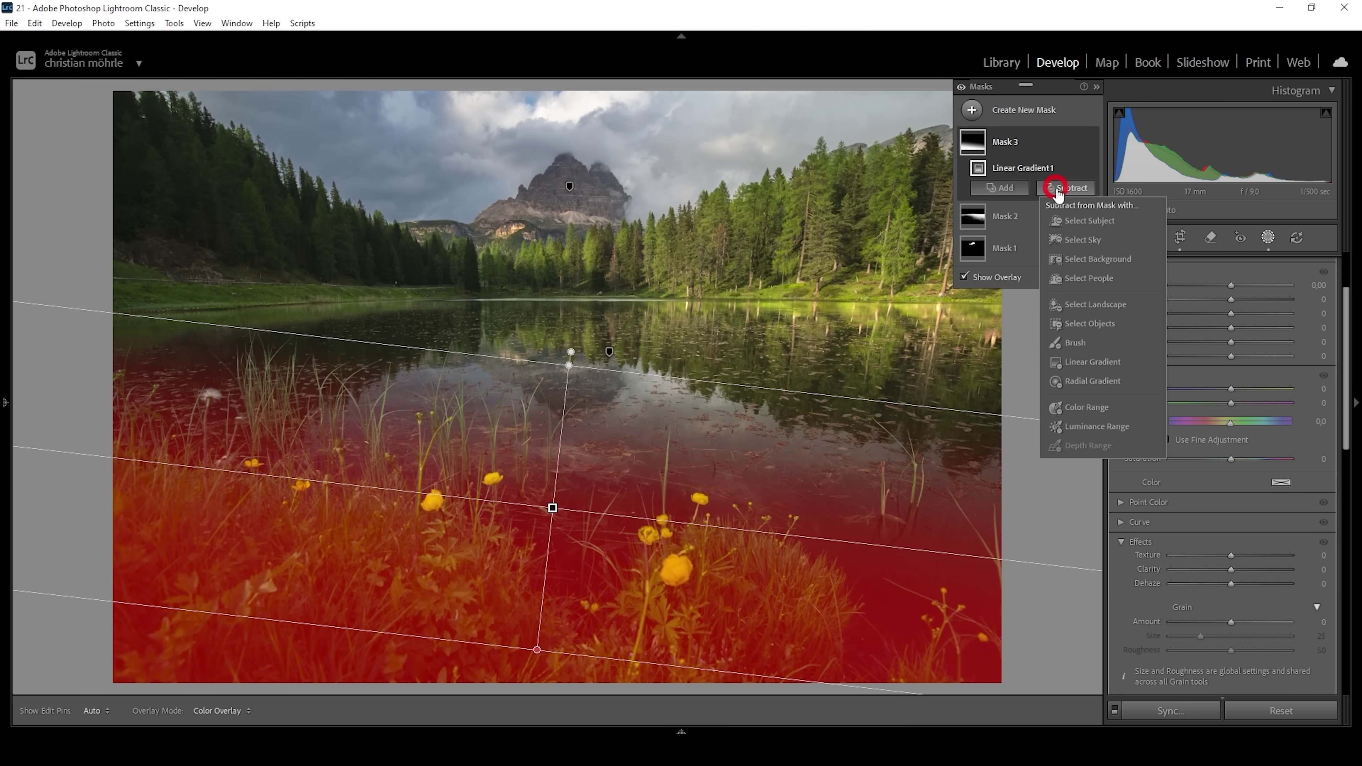
click(1102, 407)
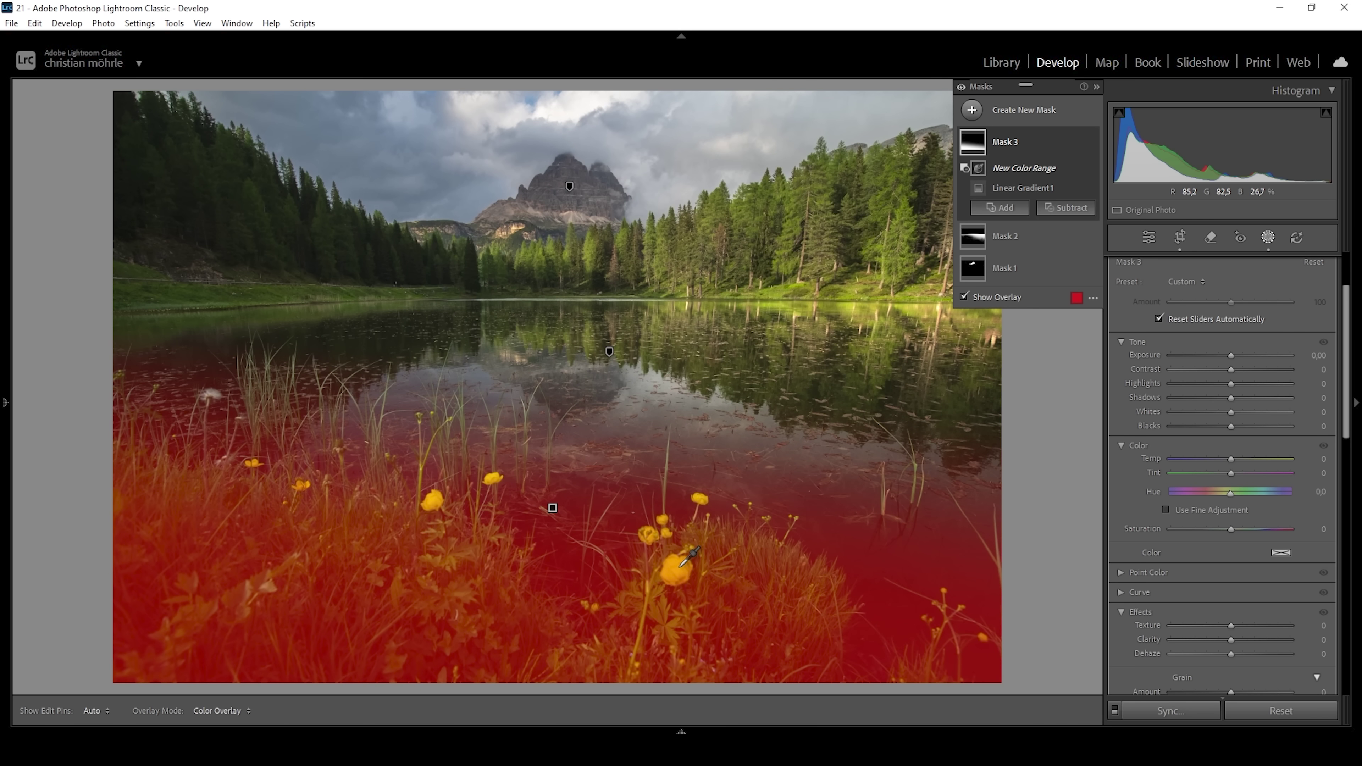
click(679, 566)
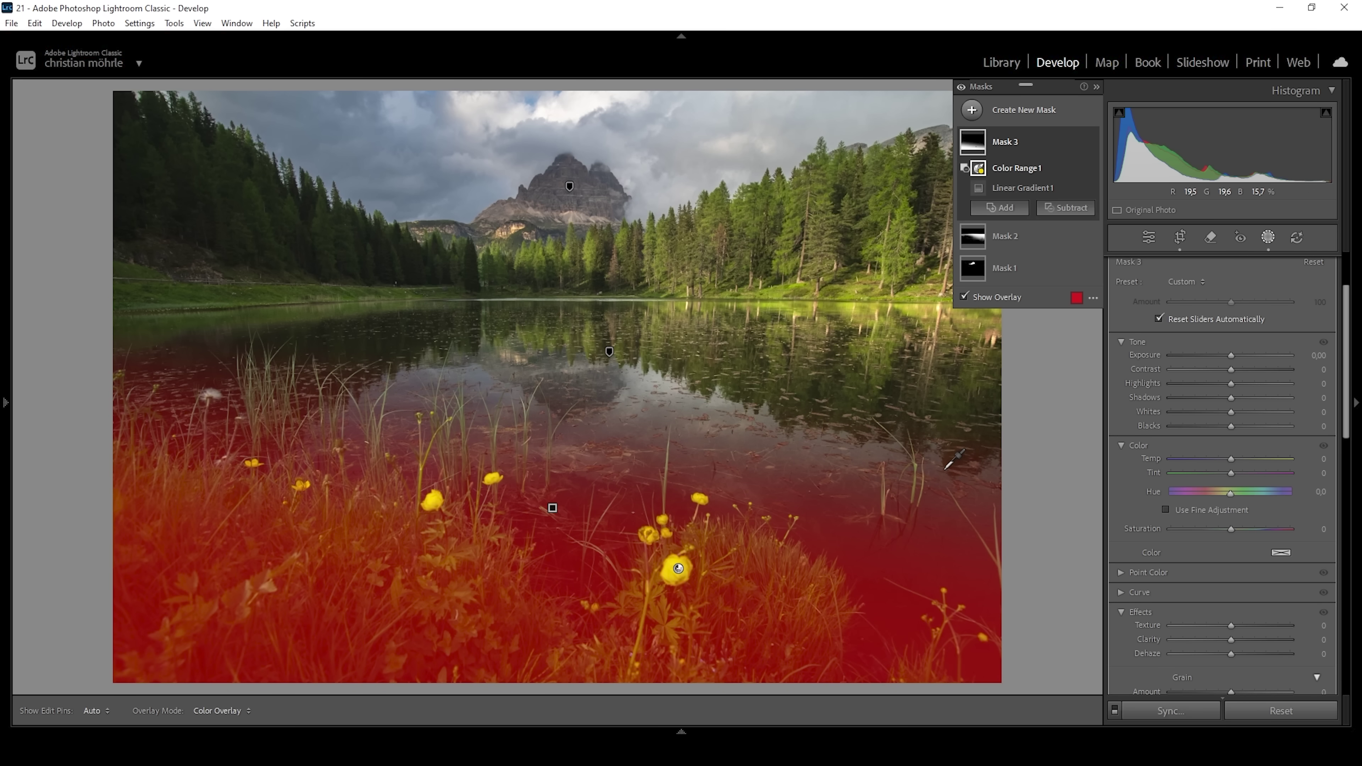
drag(1230, 357, 1217, 359)
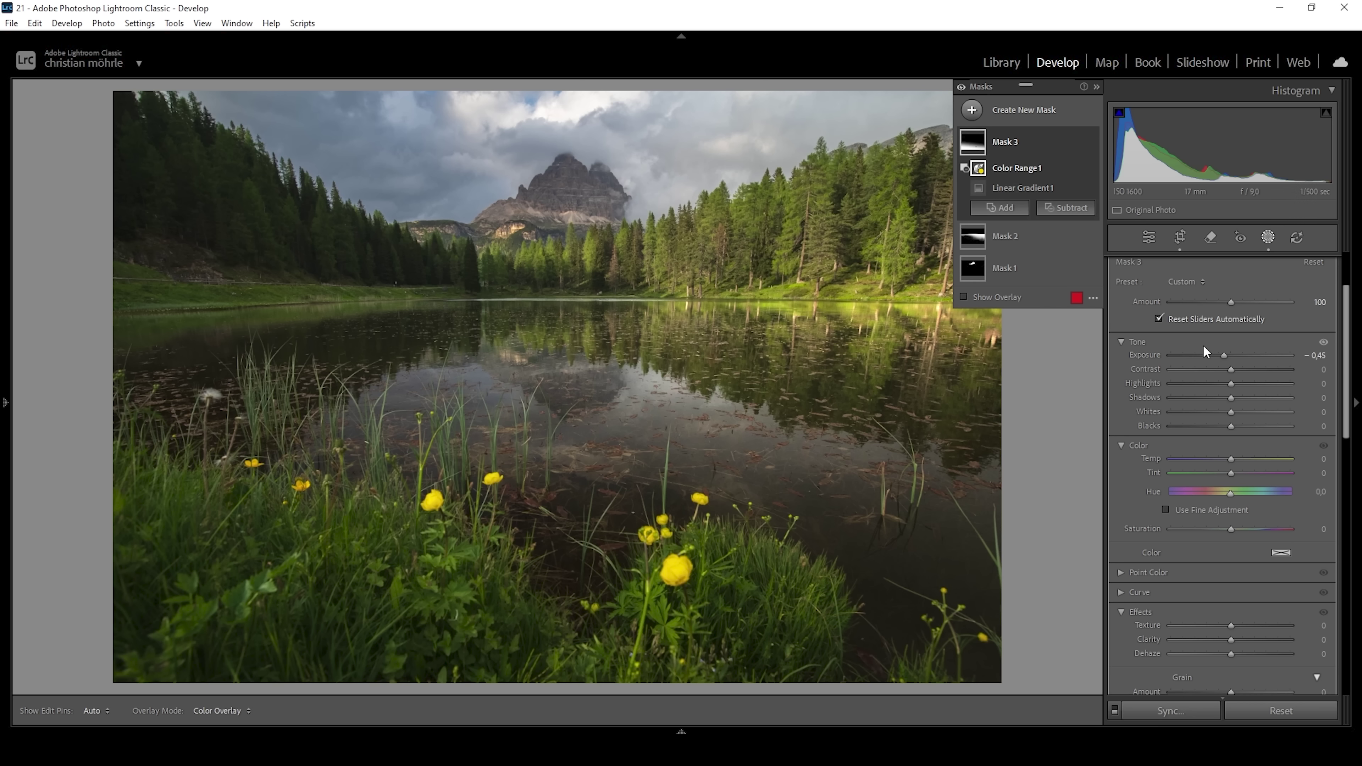
Add a Select Sky mask and raise its Contrast to +18
click(970, 111)
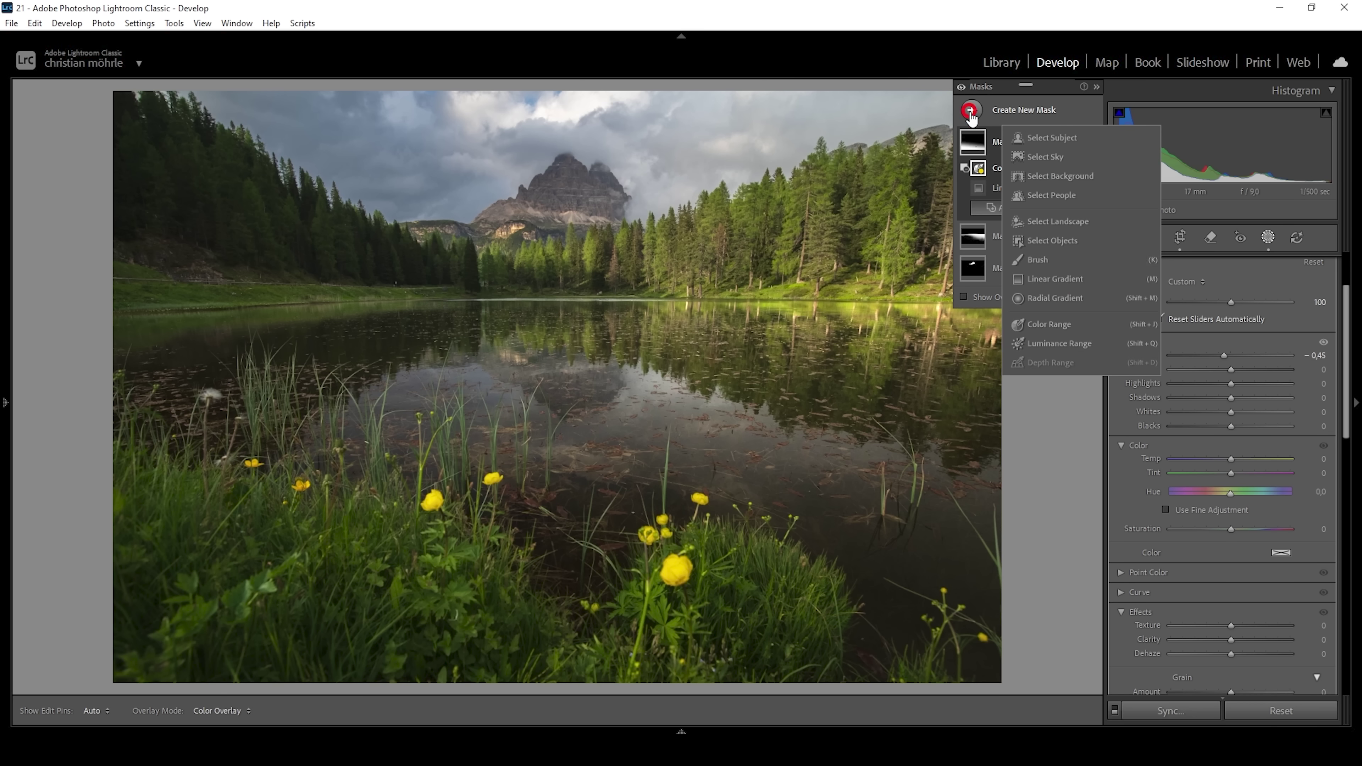
click(1051, 156)
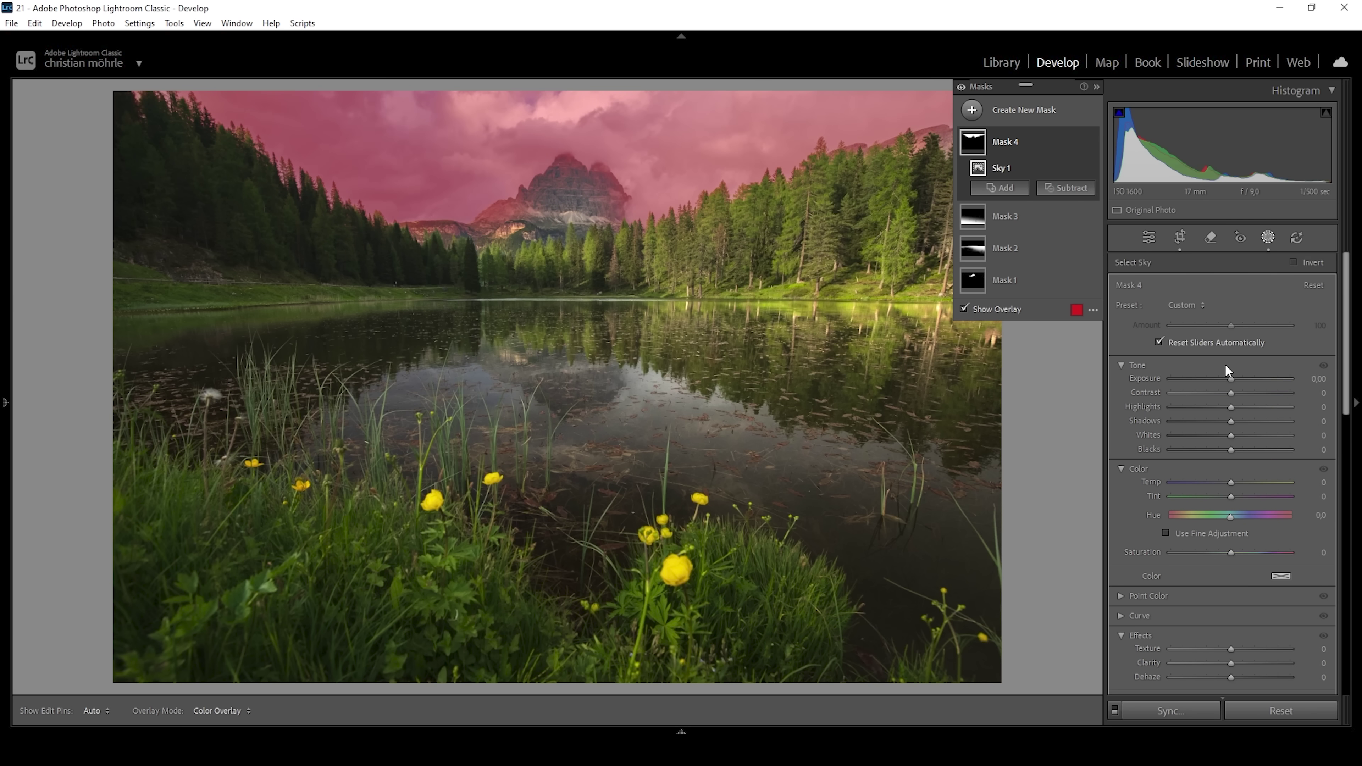
drag(1231, 392, 1240, 393)
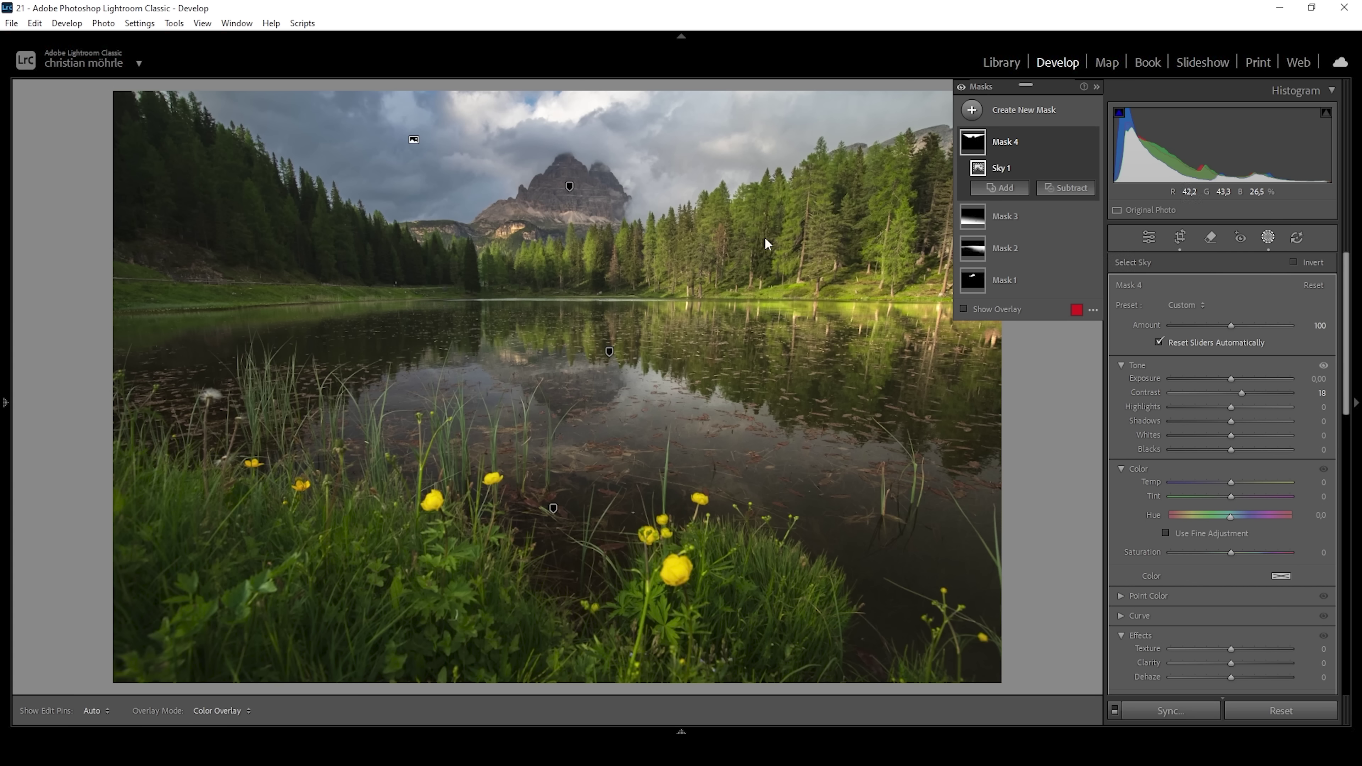
click(977, 112)
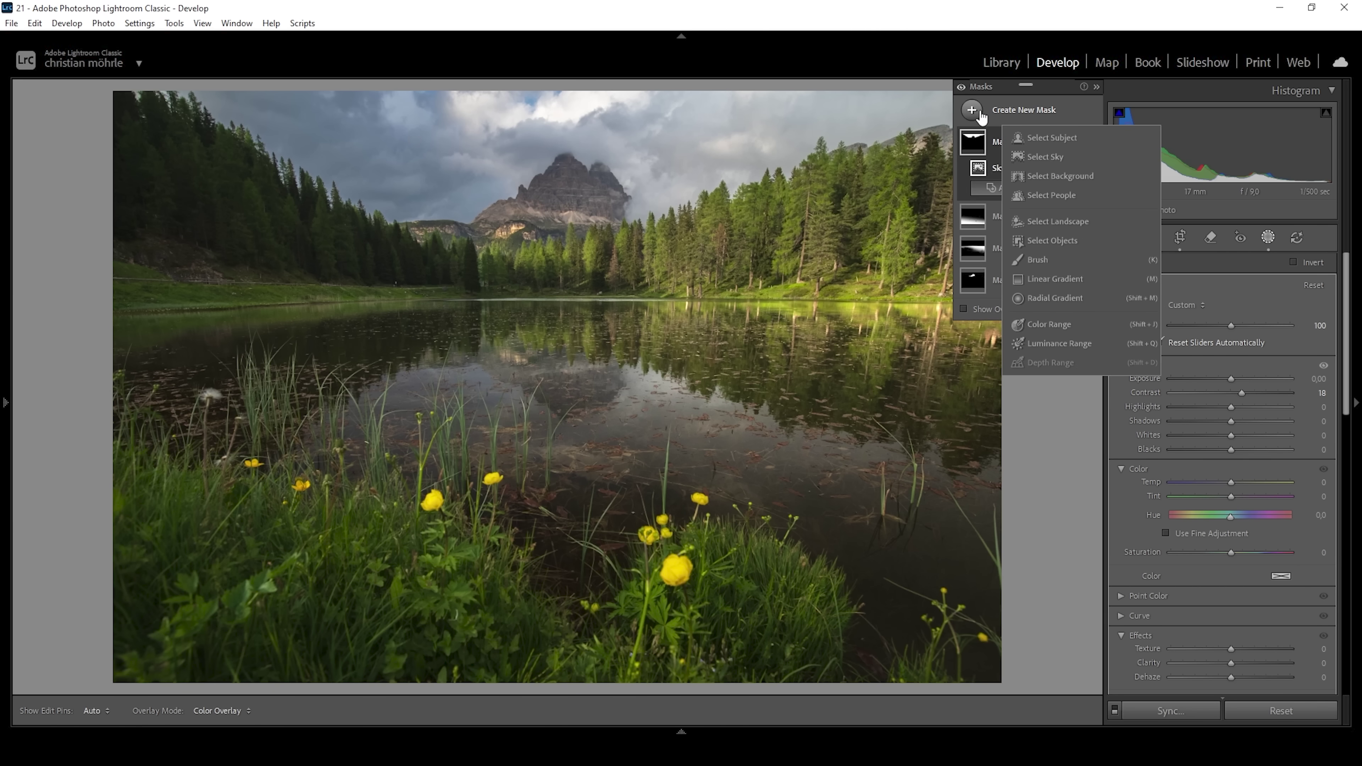
Create a new landscape mask with Mountains selected
click(1044, 223)
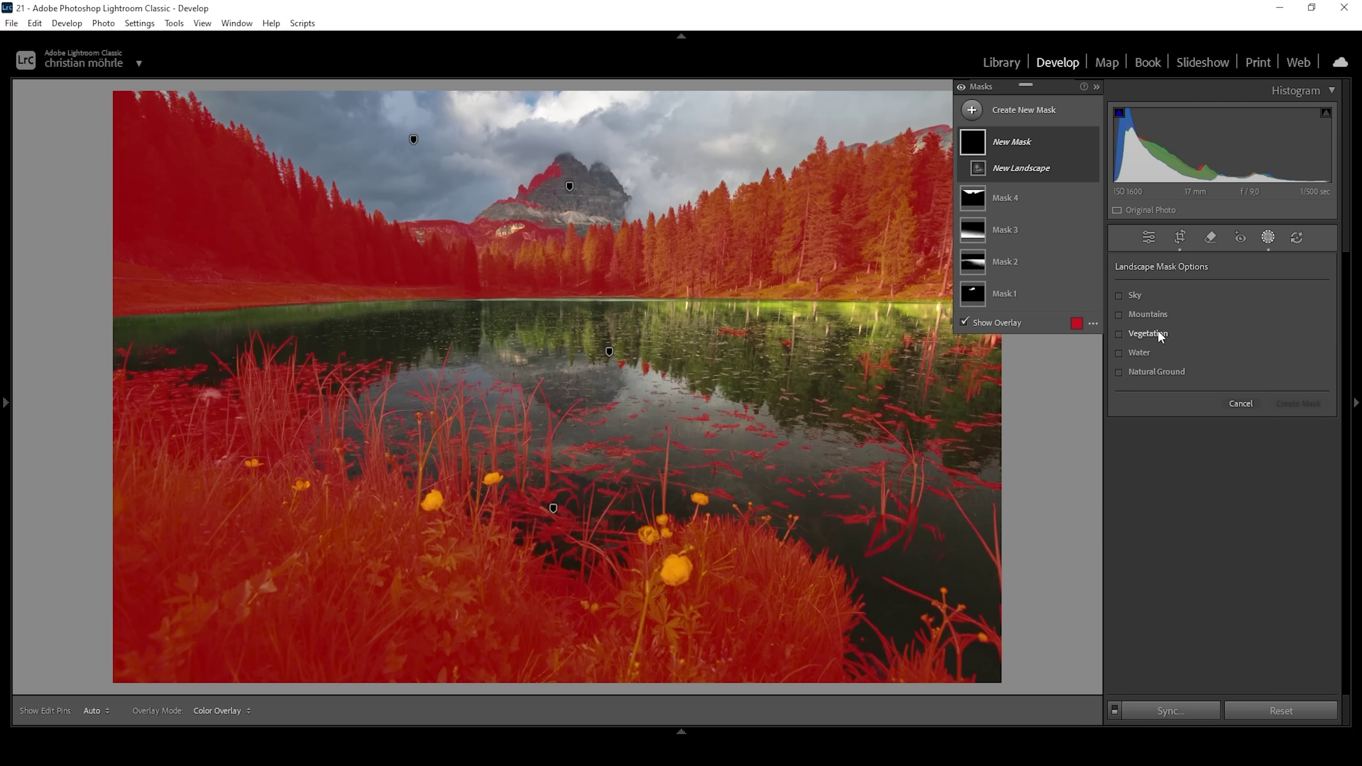
click(1159, 313)
click(1307, 404)
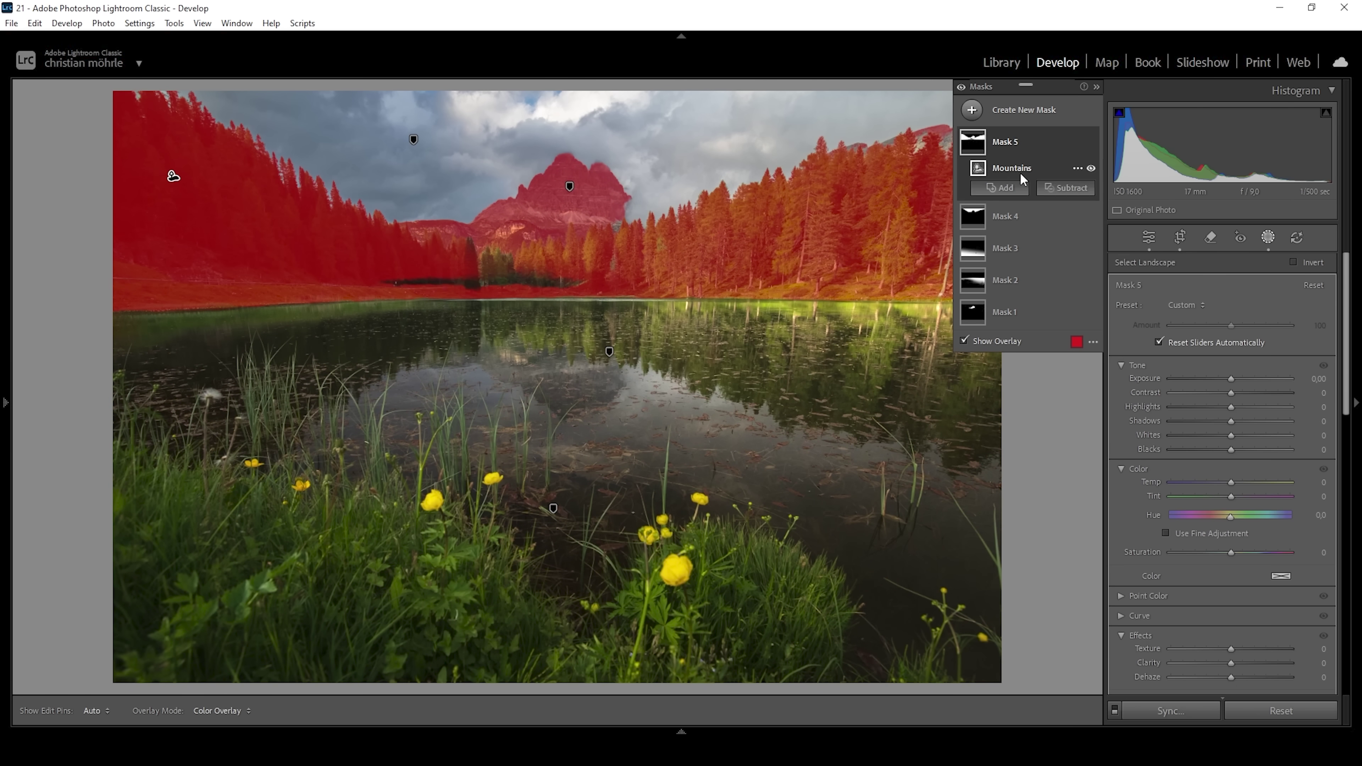
Brush-subtract the left-hand forest from the mask, keeping the right treeline
click(1062, 189)
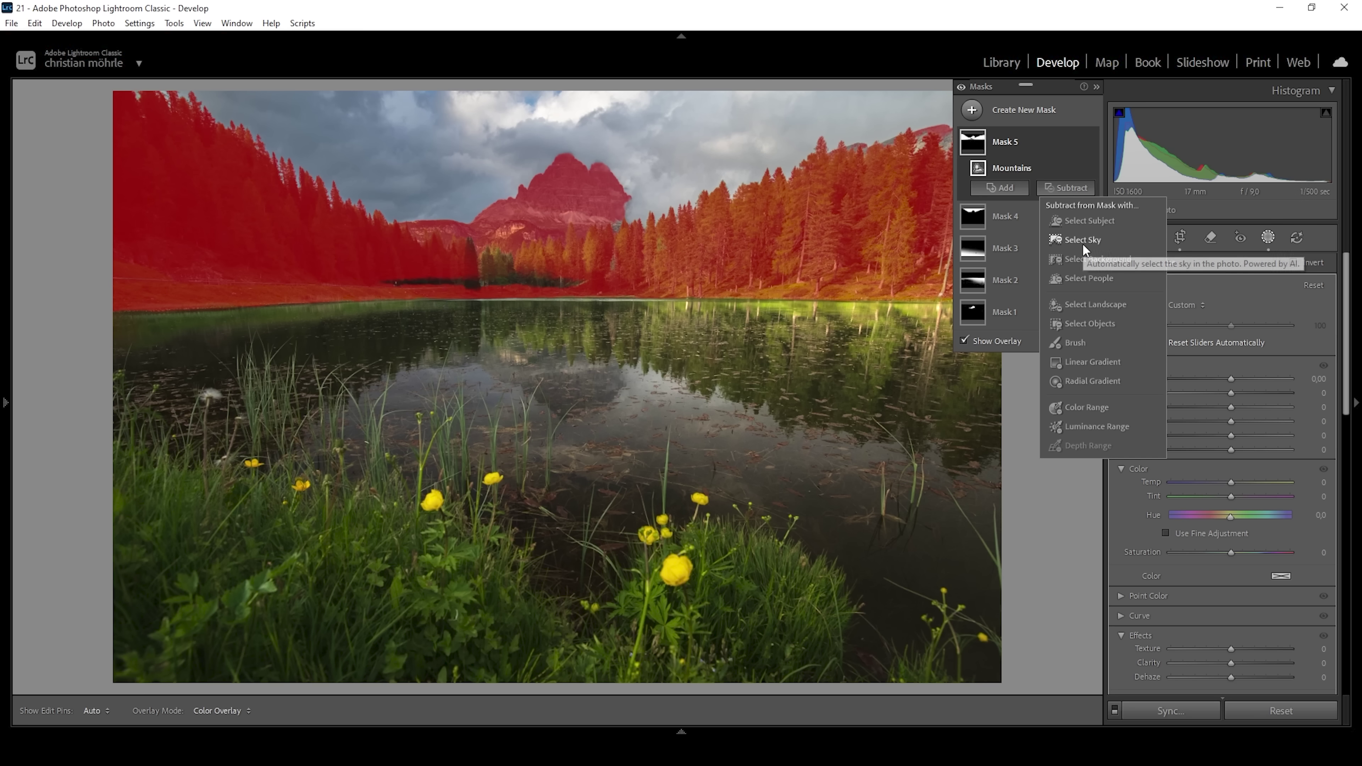
click(1075, 343)
mouse_move(237, 282)
mouse_down()
mouse_move(112, 283)
mouse_move(122, 219)
mouse_move(85, 173)
mouse_move(331, 288)
mouse_move(328, 228)
mouse_move(423, 215)
mouse_move(440, 266)
mouse_move(490, 315)
mouse_move(587, 312)
mouse_up()
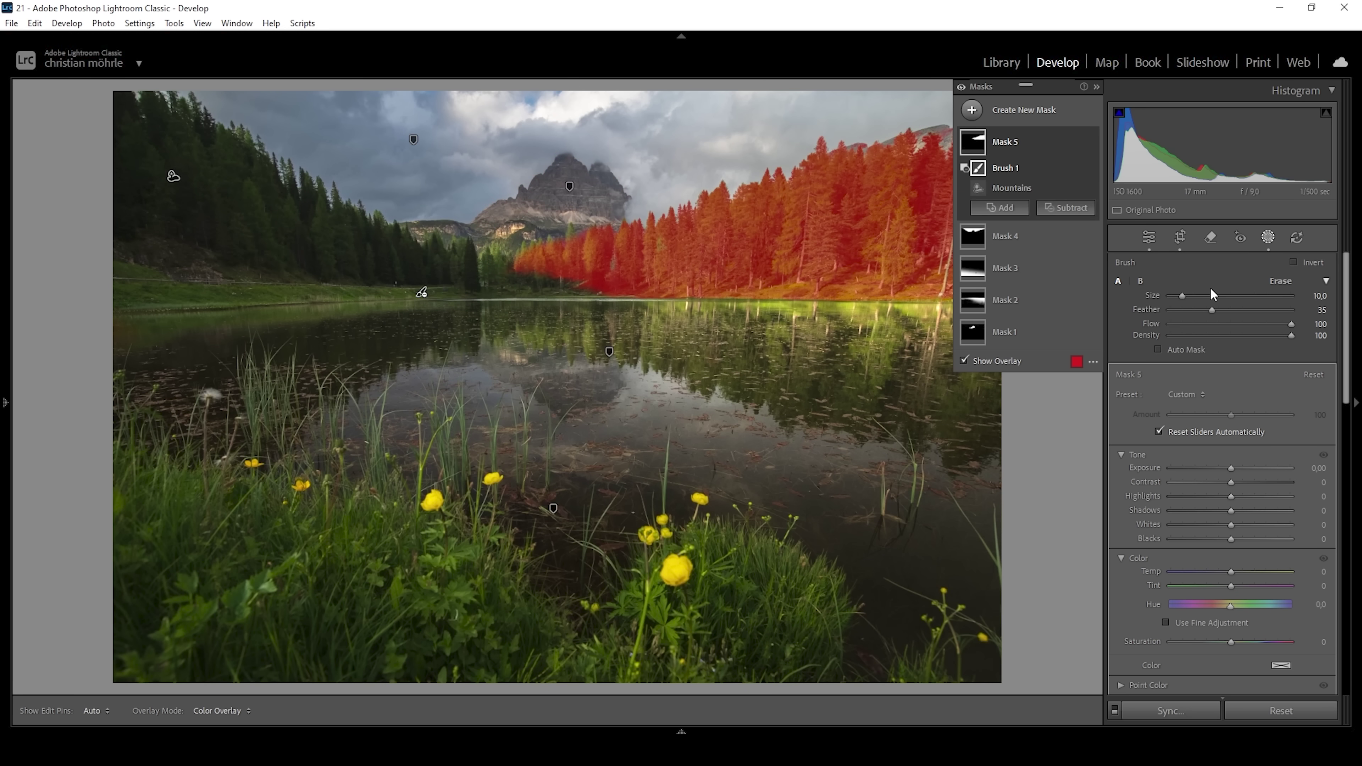
Give the treeline mask Exposure 0.35, Shadows 9 and Temp 11, then toggle it to compare
drag(1230, 466, 1236, 471)
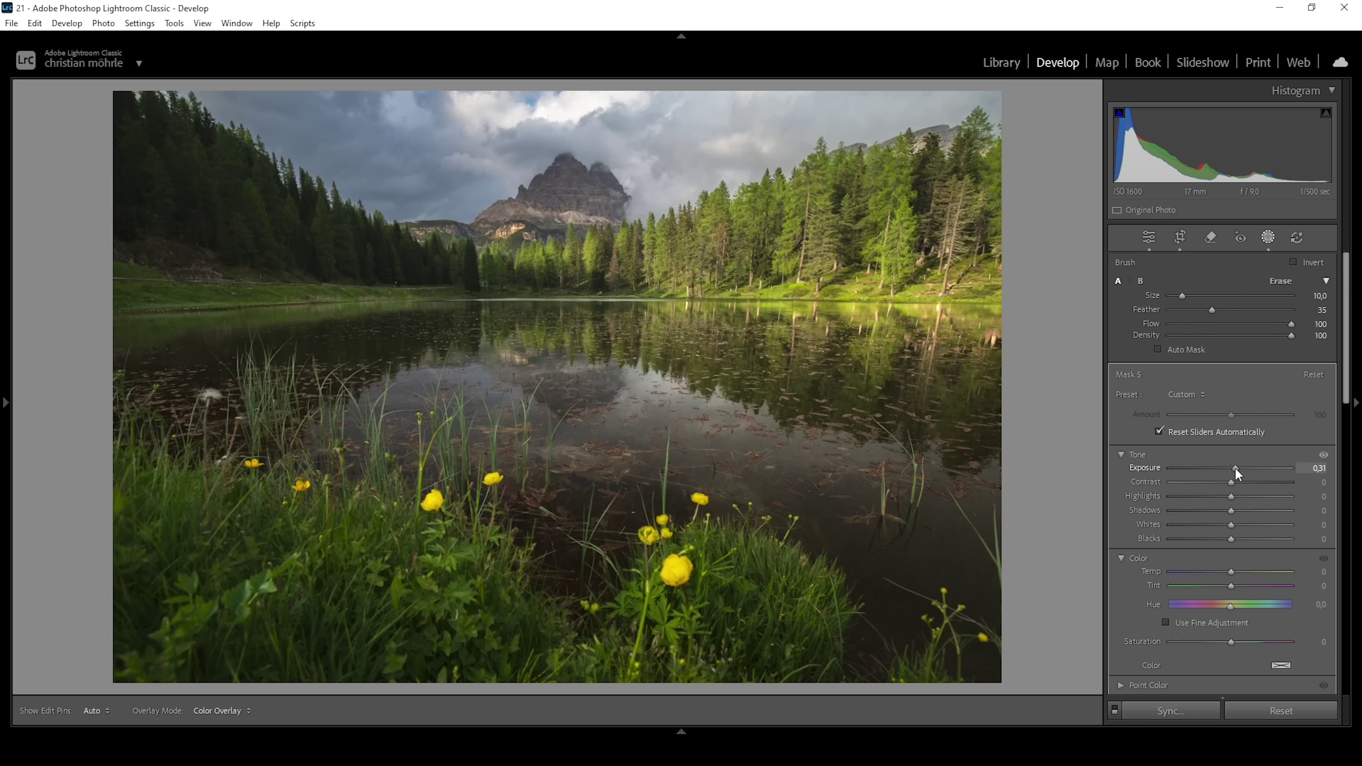
drag(1236, 470, 1232, 470)
drag(1228, 510, 1233, 507)
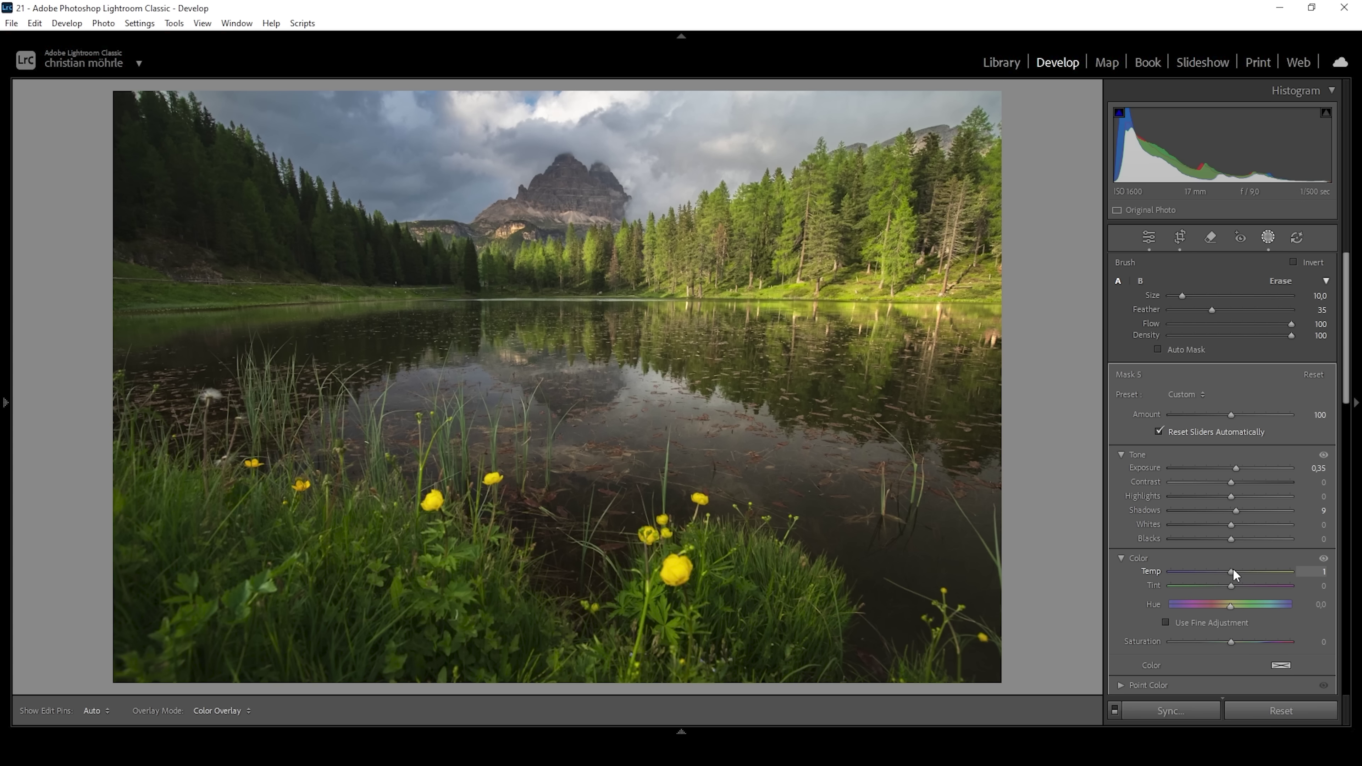
text(1)
key(Return)
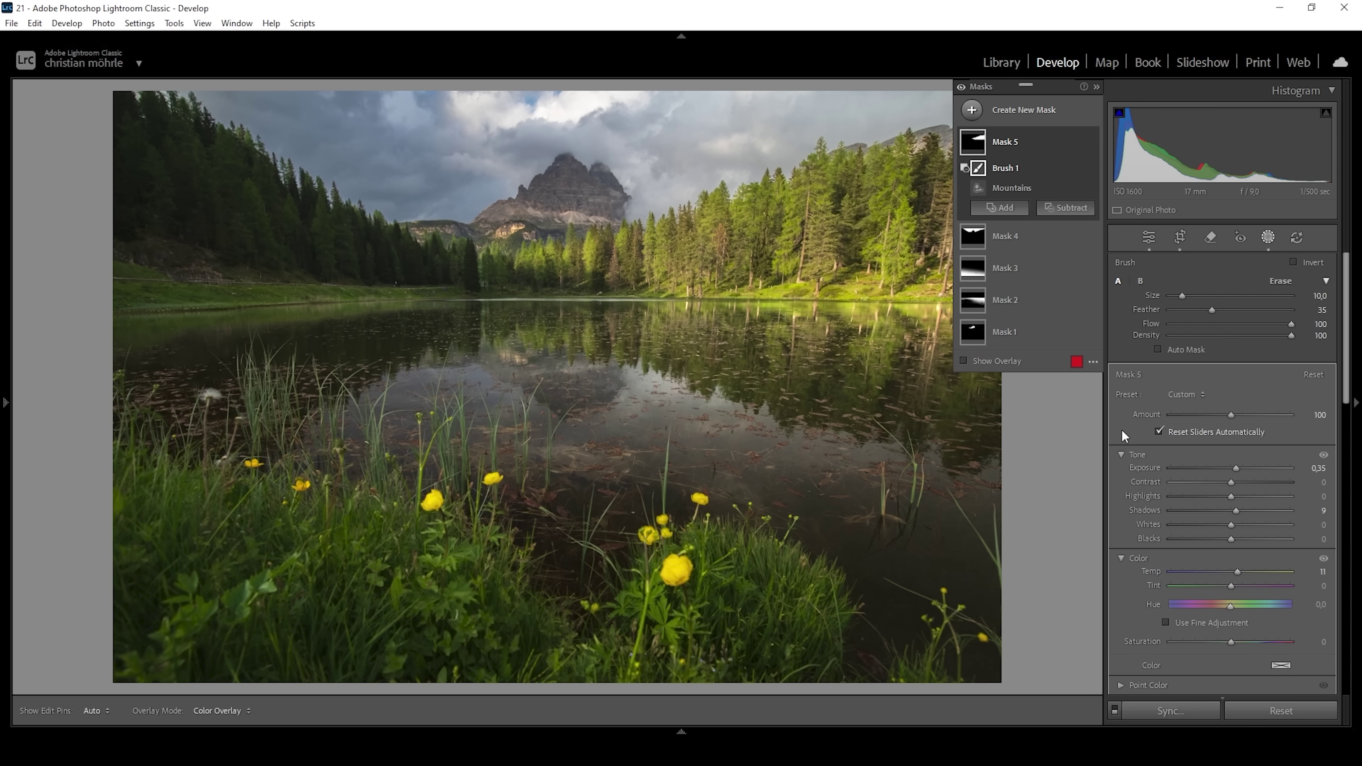
click(961, 88)
click(961, 88)
Return to global edits and set Color Mixer luminance to Yellow +17 and Blue -20
click(1148, 240)
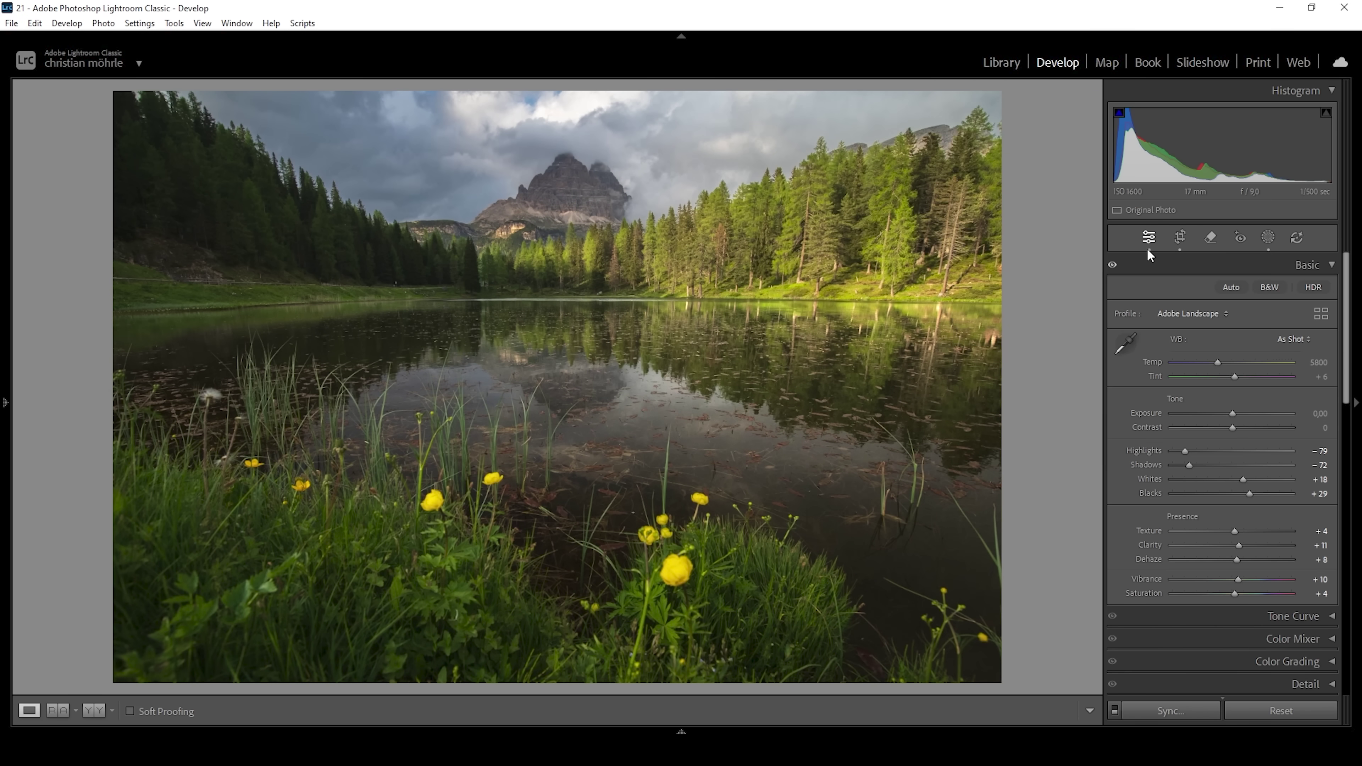
click(1329, 265)
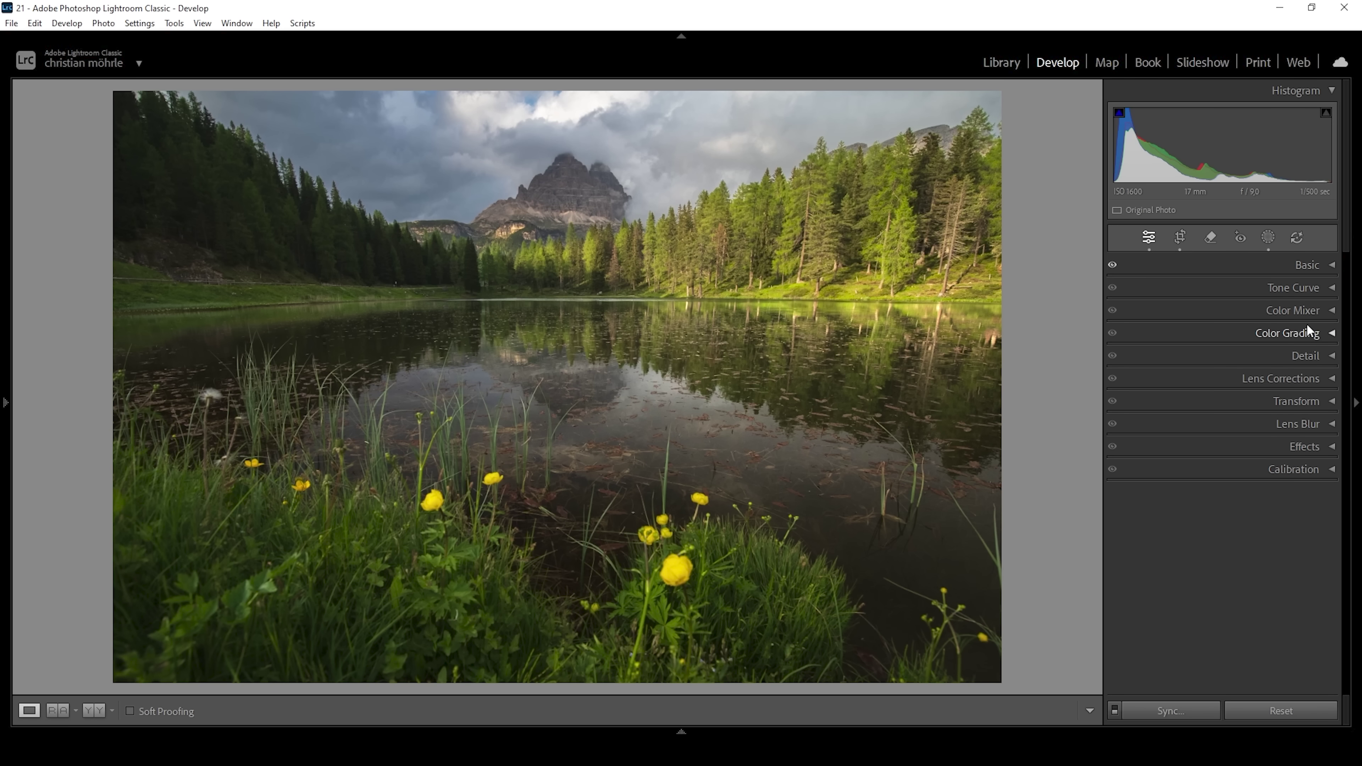
click(1311, 313)
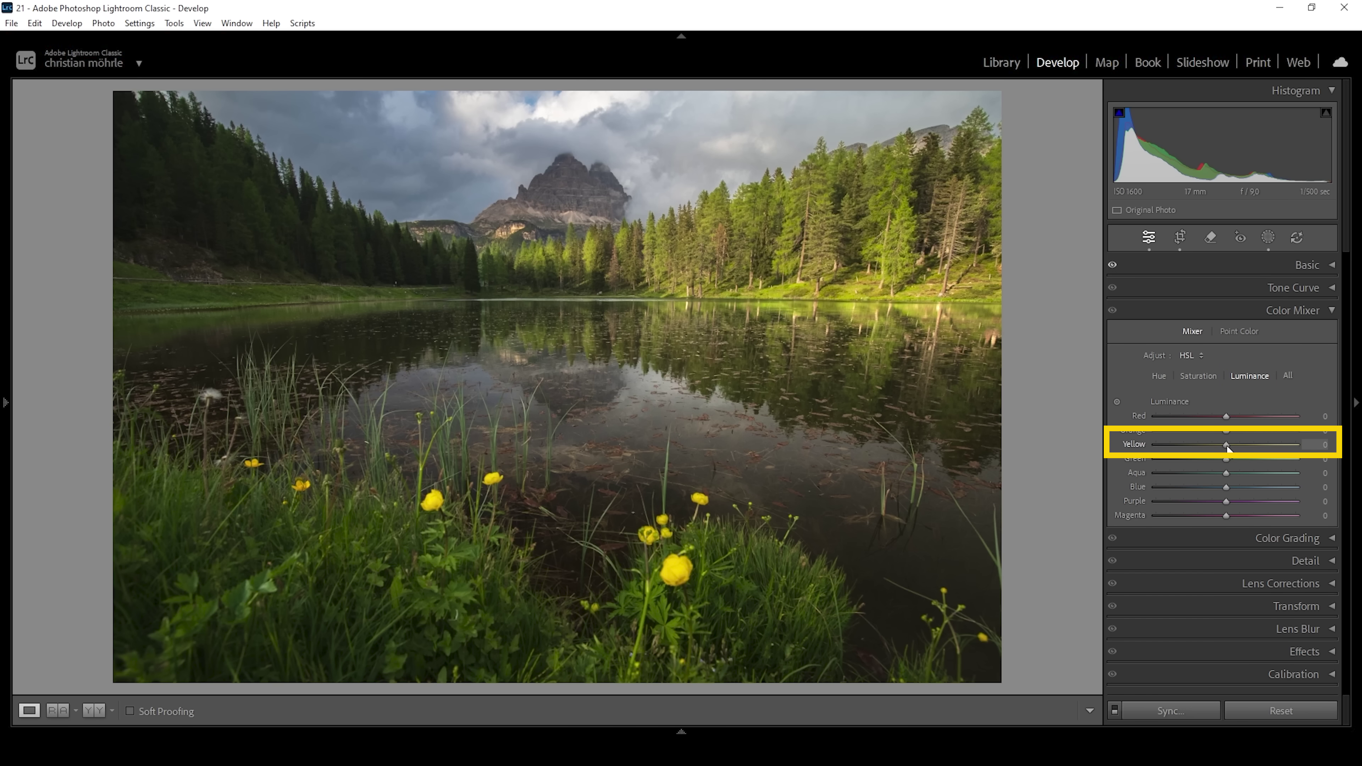
drag(1227, 446, 1237, 447)
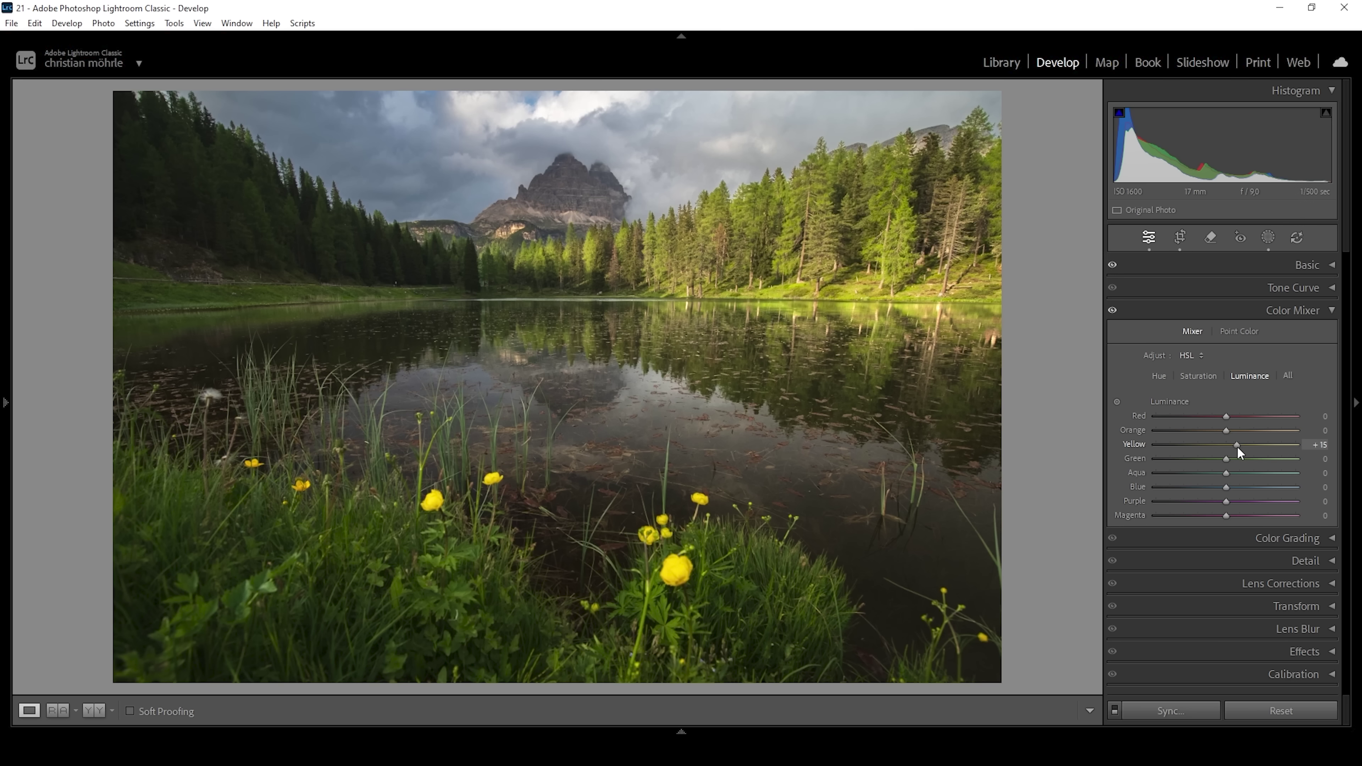
drag(1237, 446, 1243, 454)
drag(1224, 487, 1206, 487)
Raise Yellow saturation to +8, shift Yellow hue to -10, and collapse the Color Mixer
click(1196, 375)
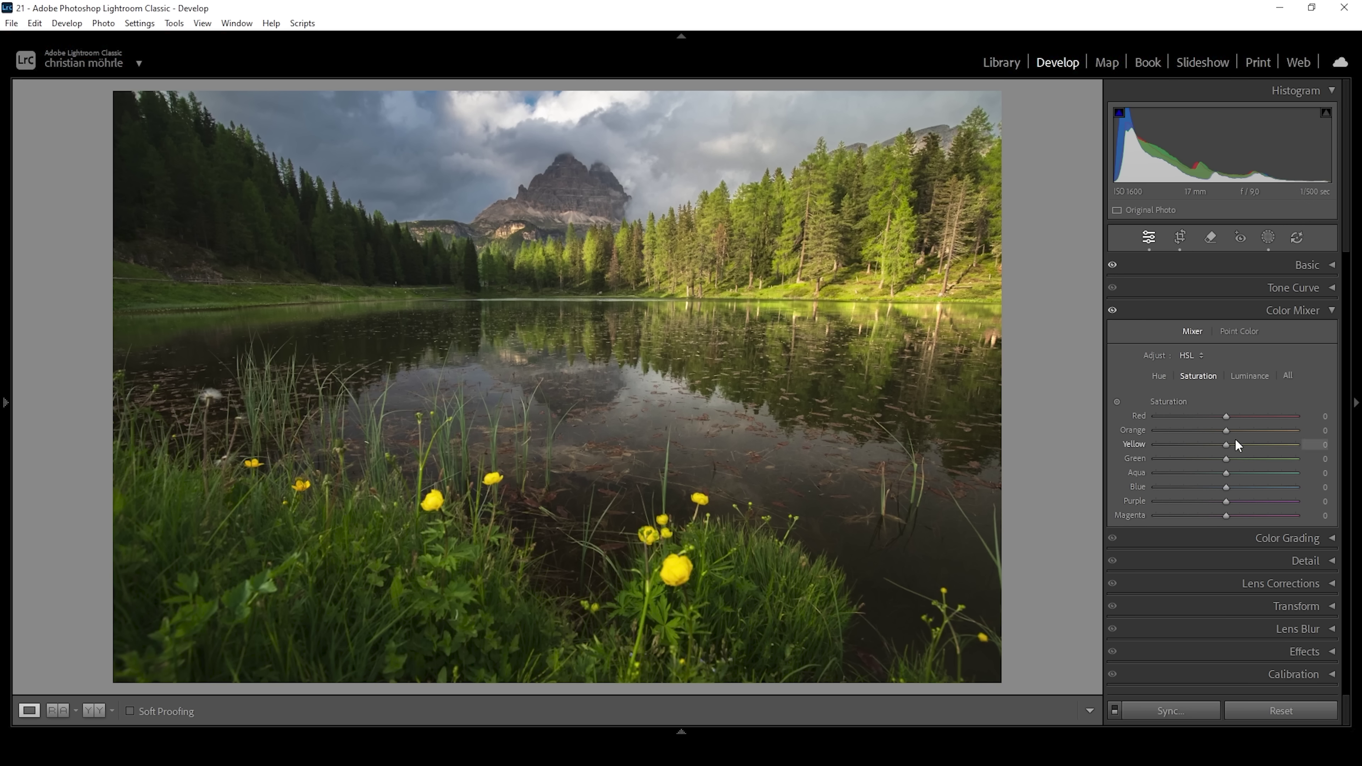
drag(1226, 445, 1218, 489)
click(1157, 376)
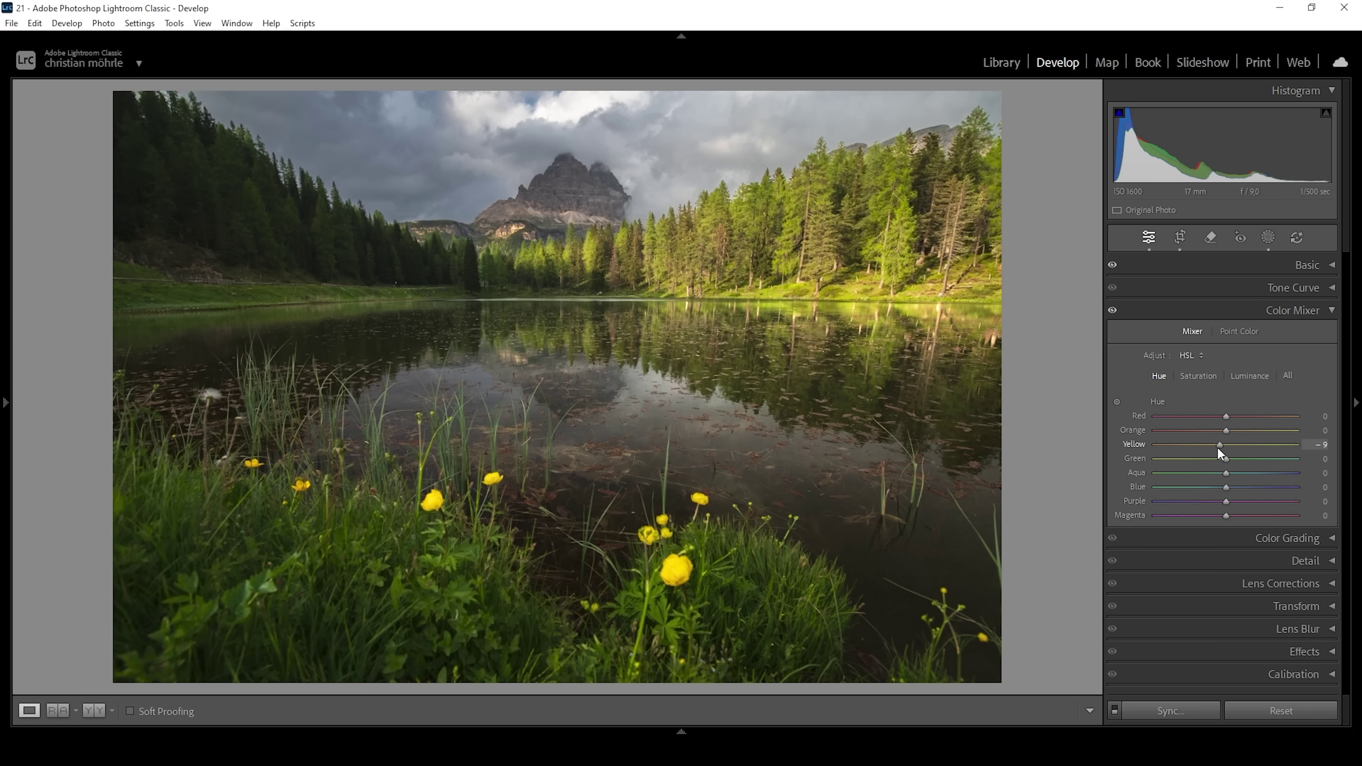
drag(1217, 447, 1218, 448)
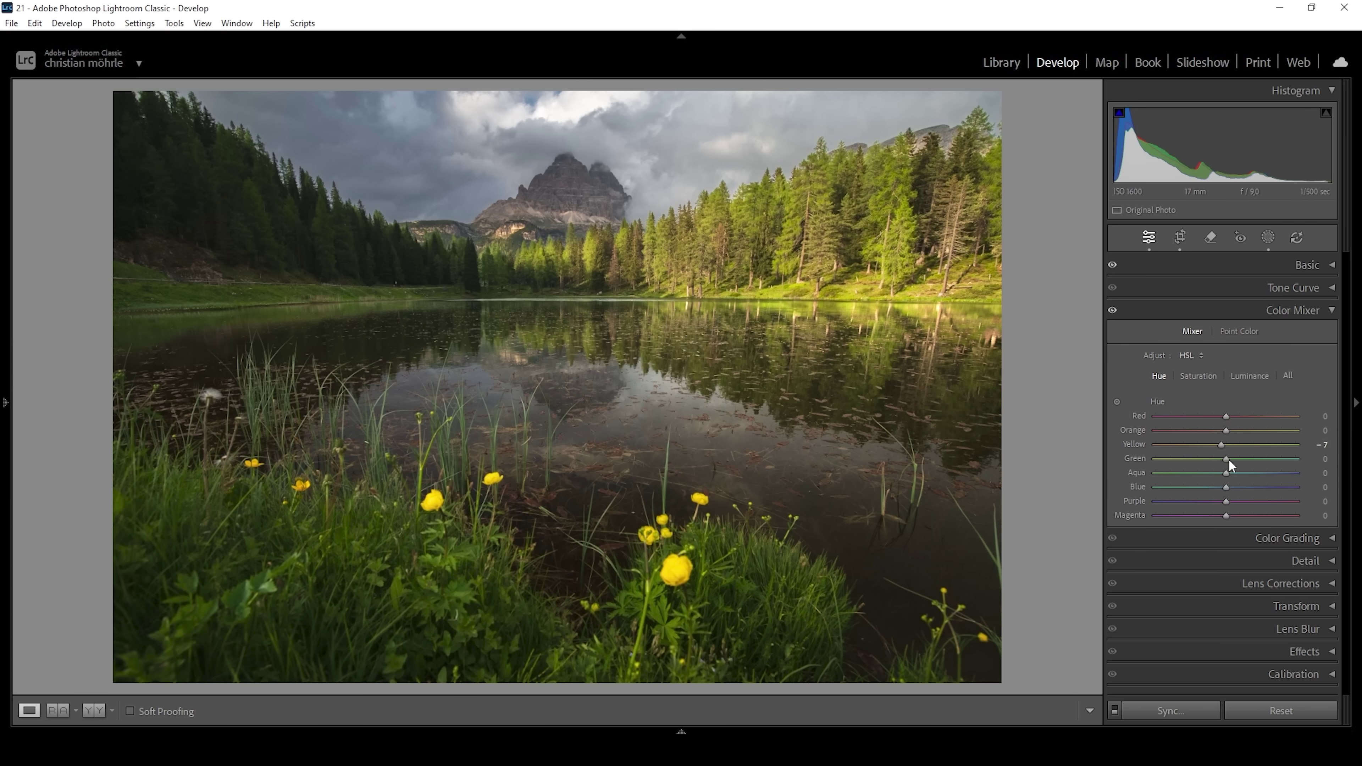
click(1306, 314)
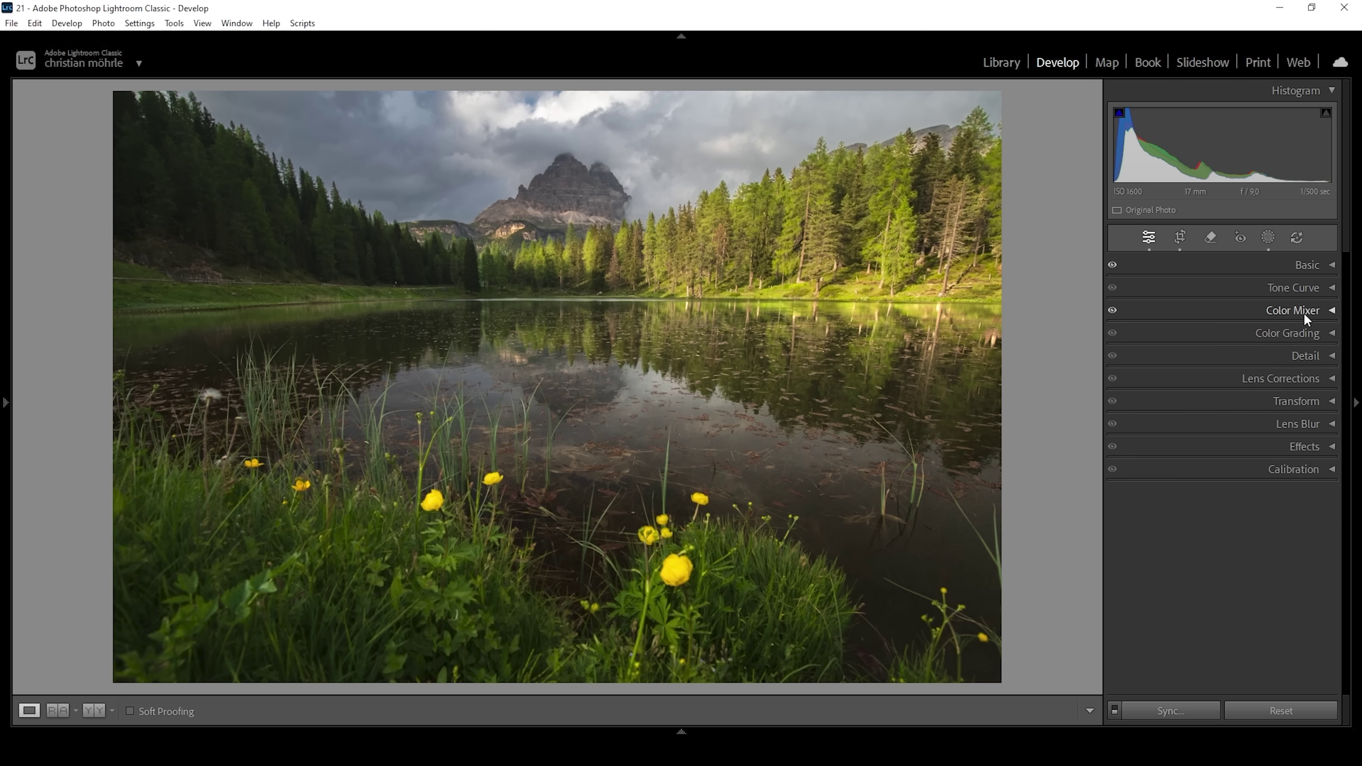
Give the Color Grading highlights a warm tint with saturation 21 and luminance +18
click(1302, 339)
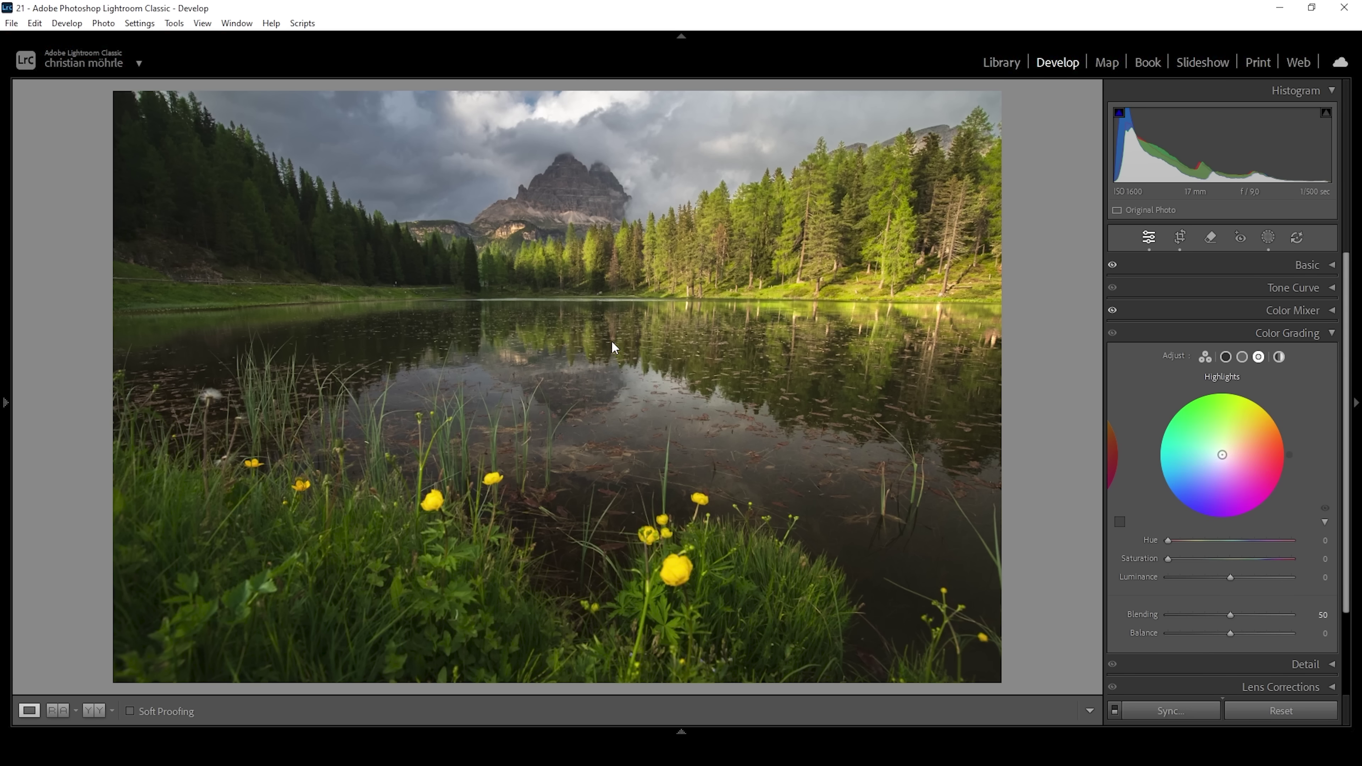
drag(1170, 544, 1186, 543)
mouse_move(1169, 558)
mouse_down()
mouse_move(1193, 558)
mouse_move(1178, 541)
mouse_up()
key(ctrl+z)
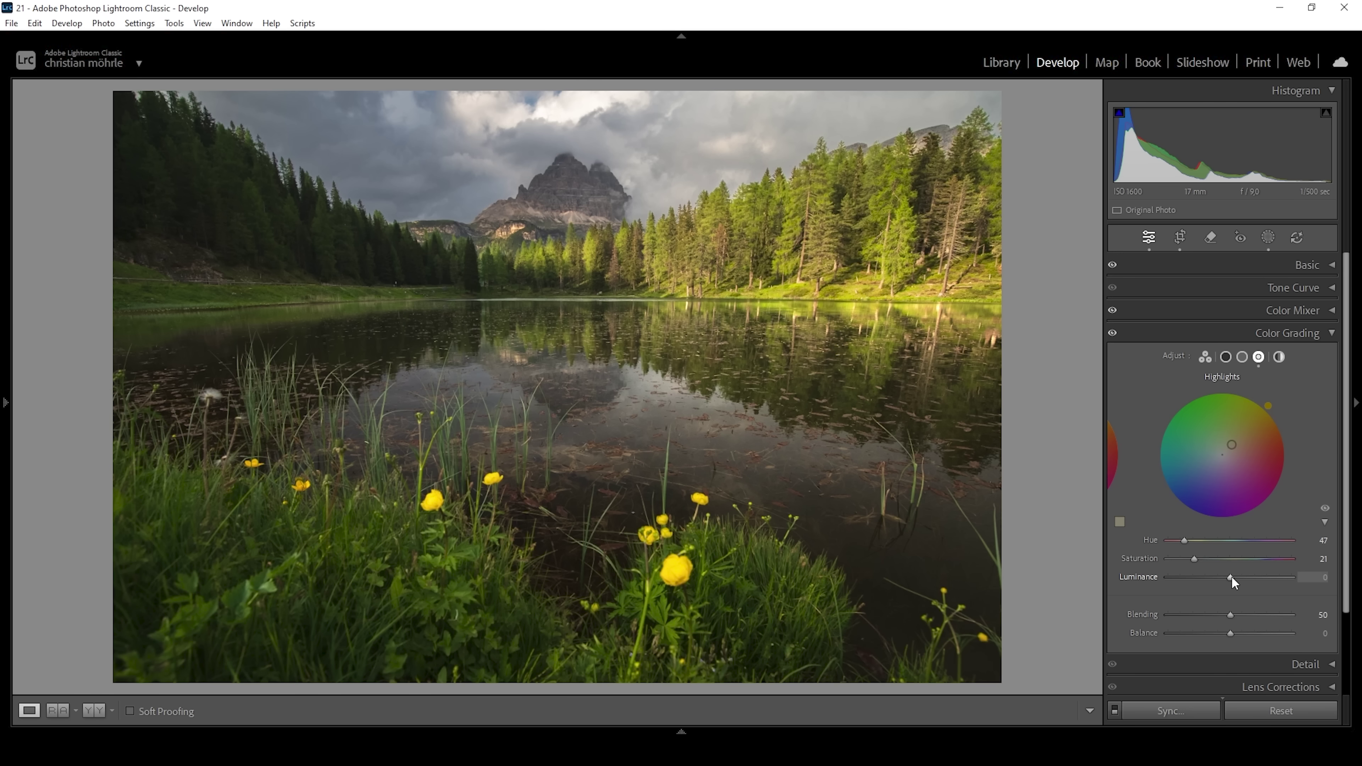
drag(1231, 576, 1239, 579)
Grade the midtones to hue 56, saturation 7, luminance +26
click(1241, 357)
drag(1178, 541, 1189, 541)
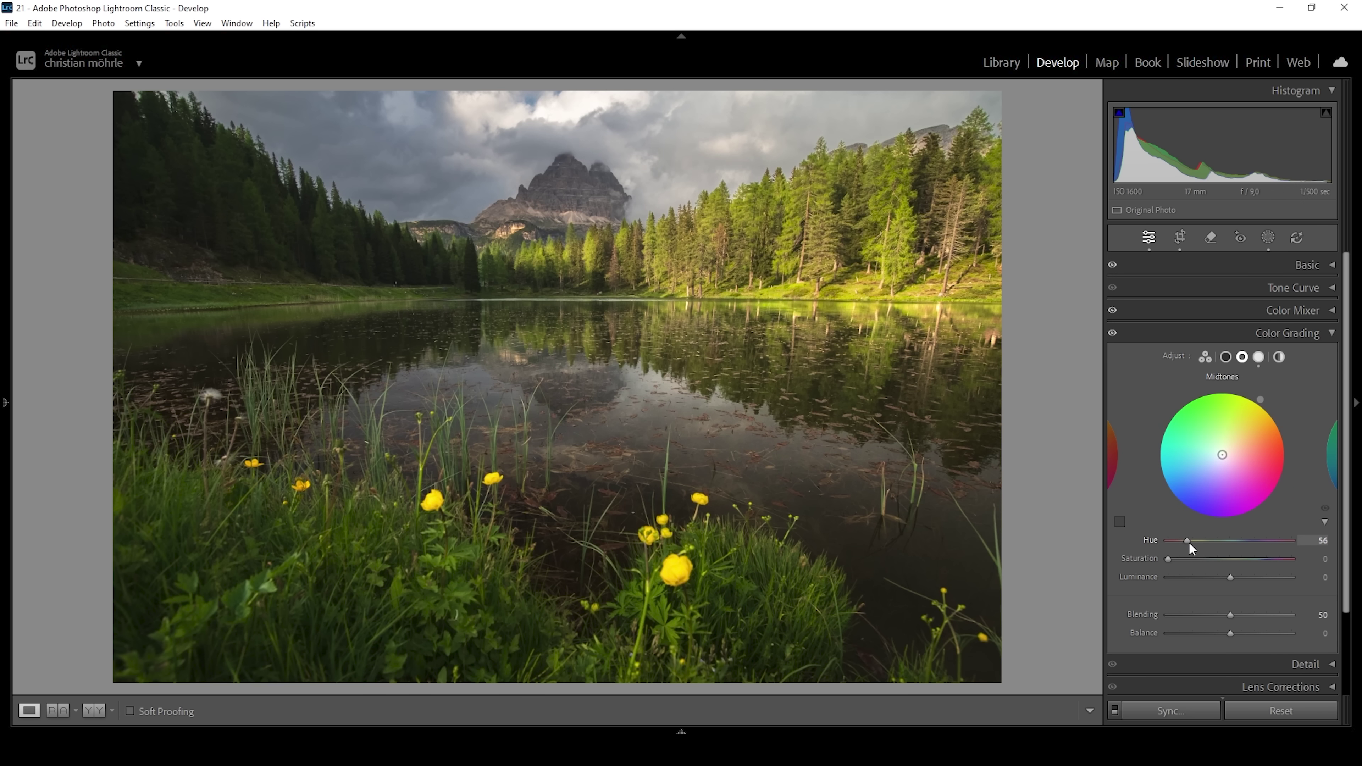
drag(1166, 558, 1175, 561)
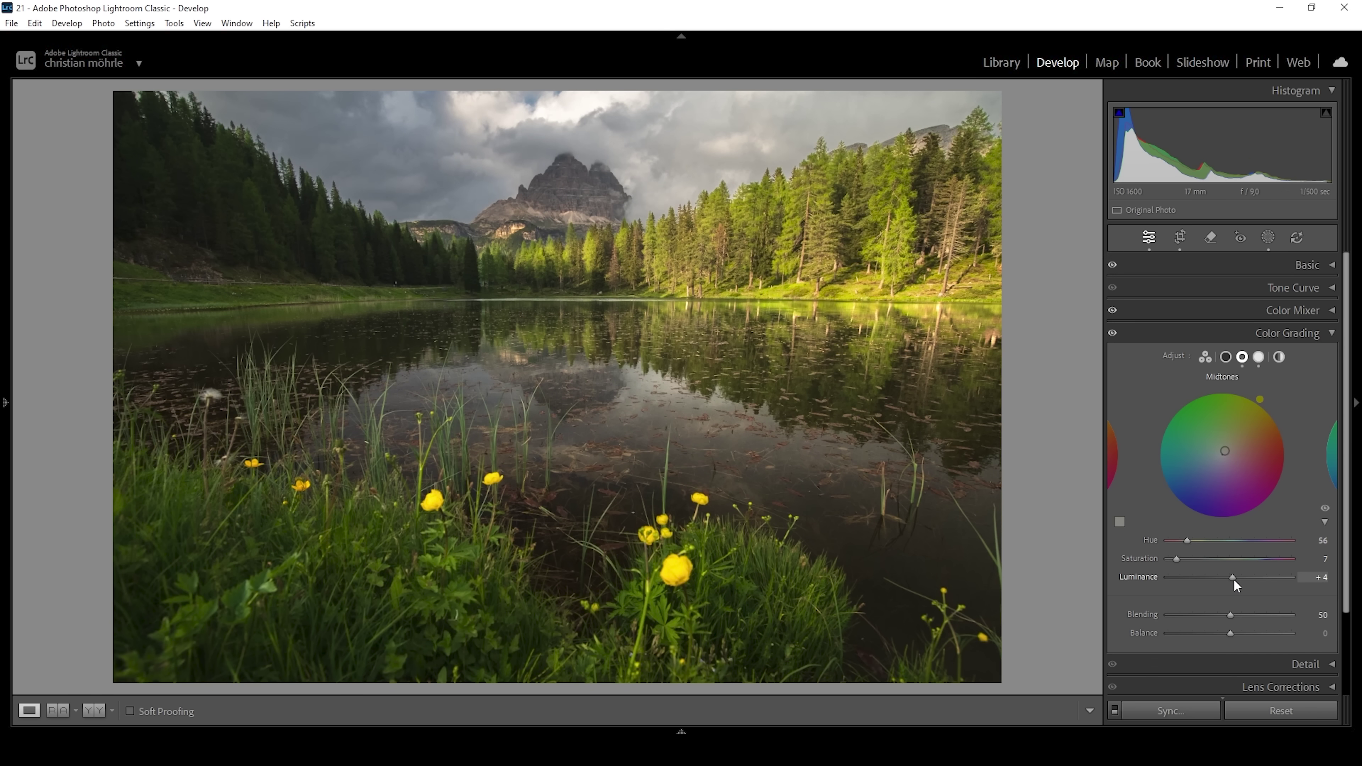
drag(1236, 580, 1238, 580)
drag(1243, 581, 1243, 582)
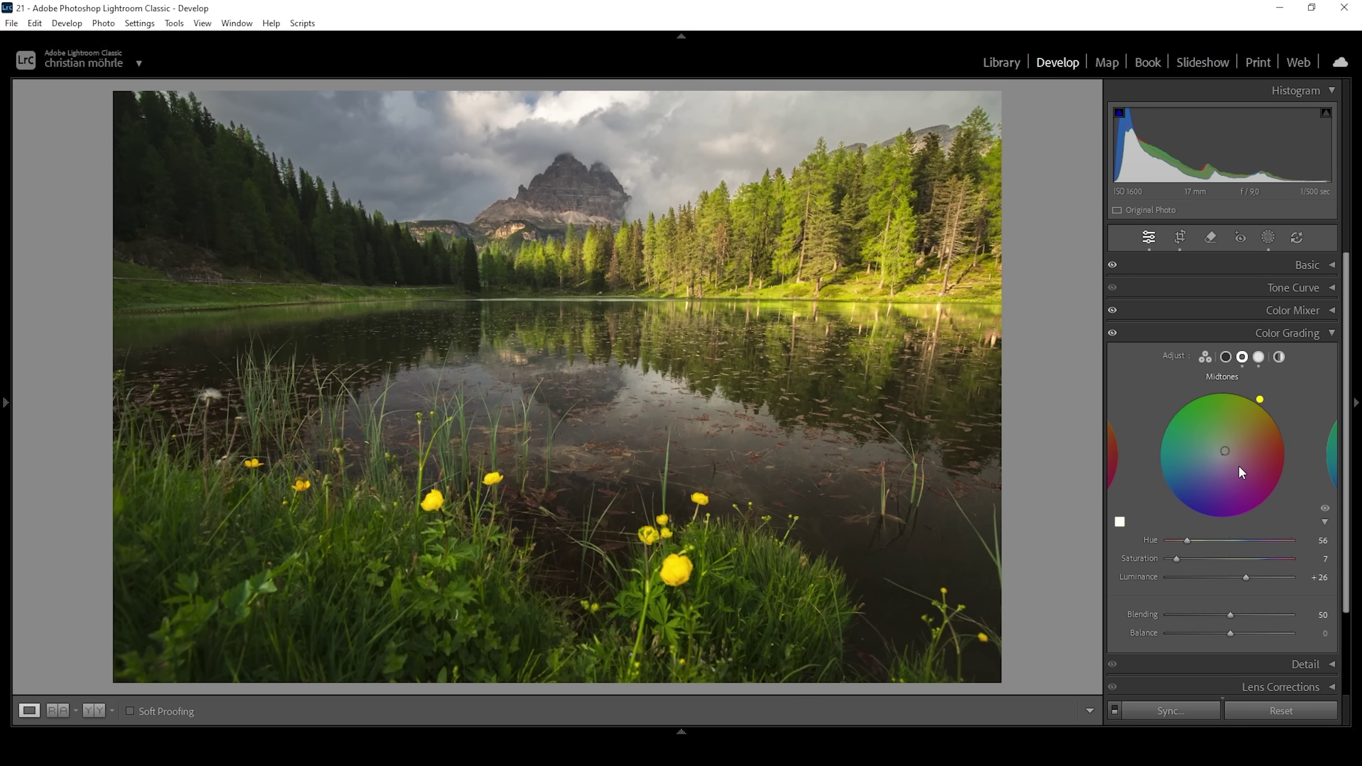
Grade the shadows to hue 226, saturation 4, luminance -12, comparing before and after
click(1228, 355)
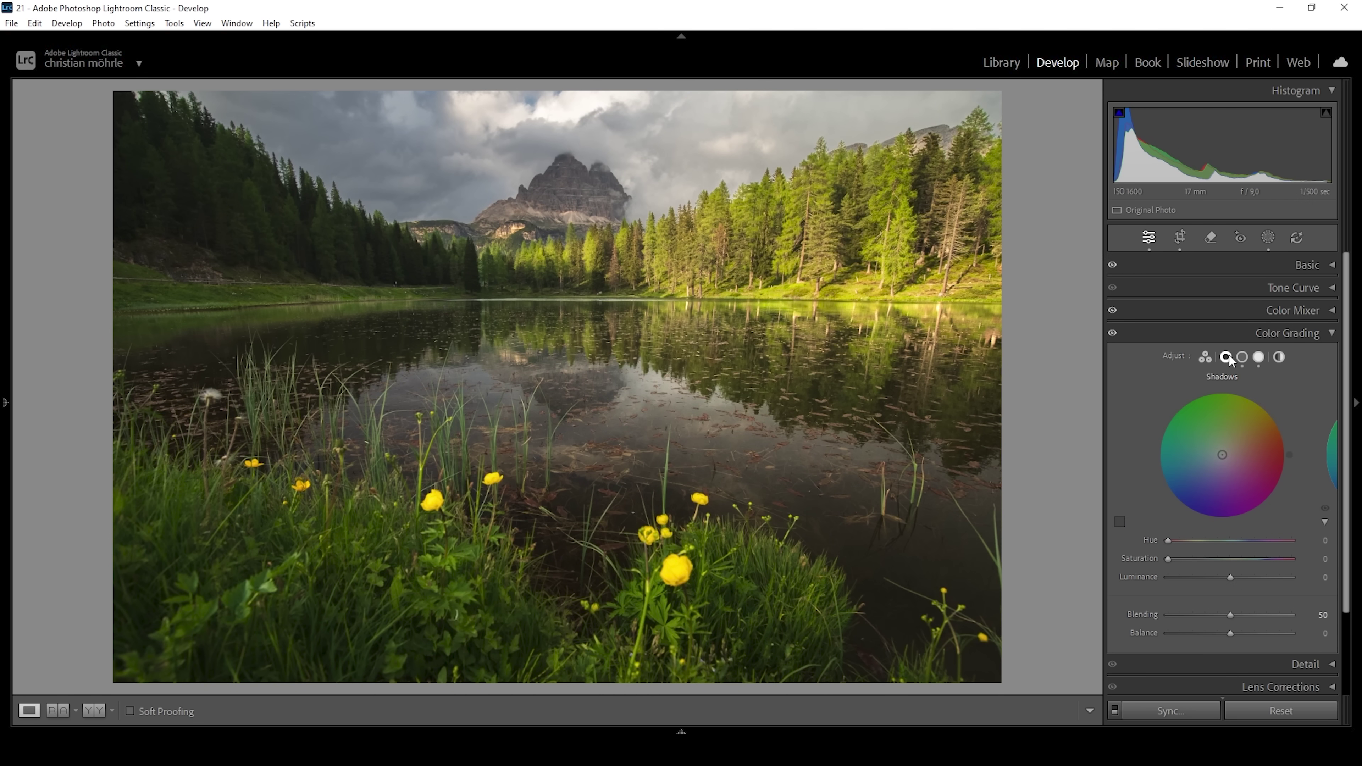
mouse_move(1168, 540)
mouse_down()
mouse_move(1249, 556)
mouse_move(1169, 559)
mouse_move(1231, 579)
mouse_up()
drag(1228, 577, 1212, 582)
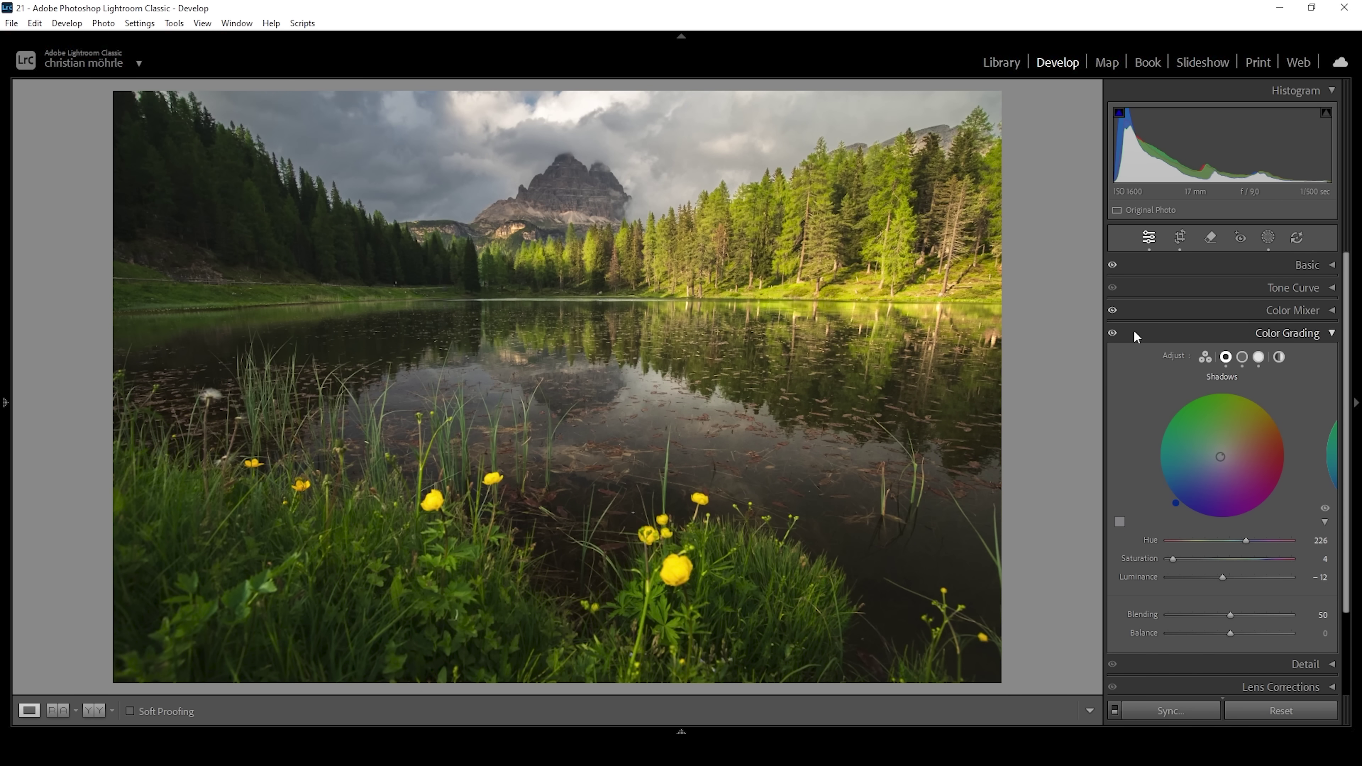
click(1113, 335)
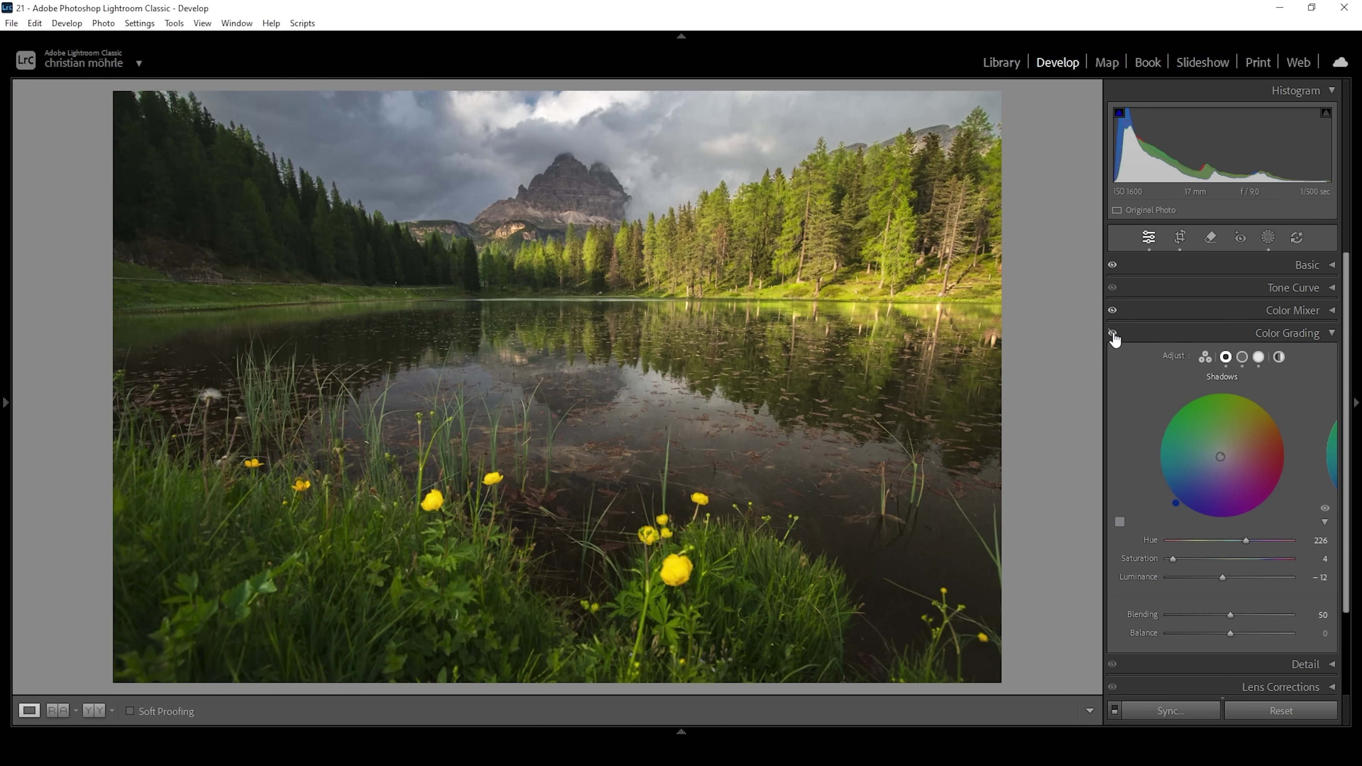
click(1114, 334)
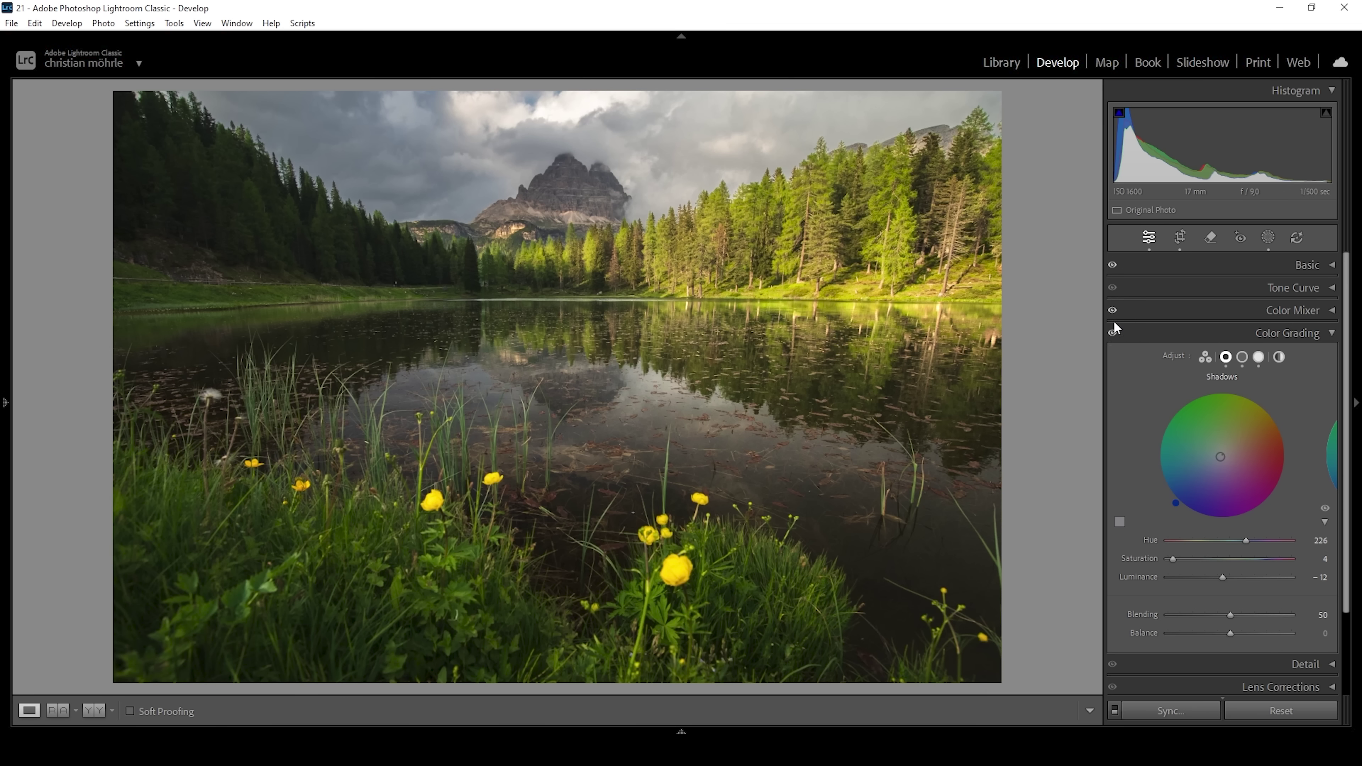
click(1114, 324)
Nudge the Calibration Blue Primary hue and raise its saturation slightly
click(1245, 475)
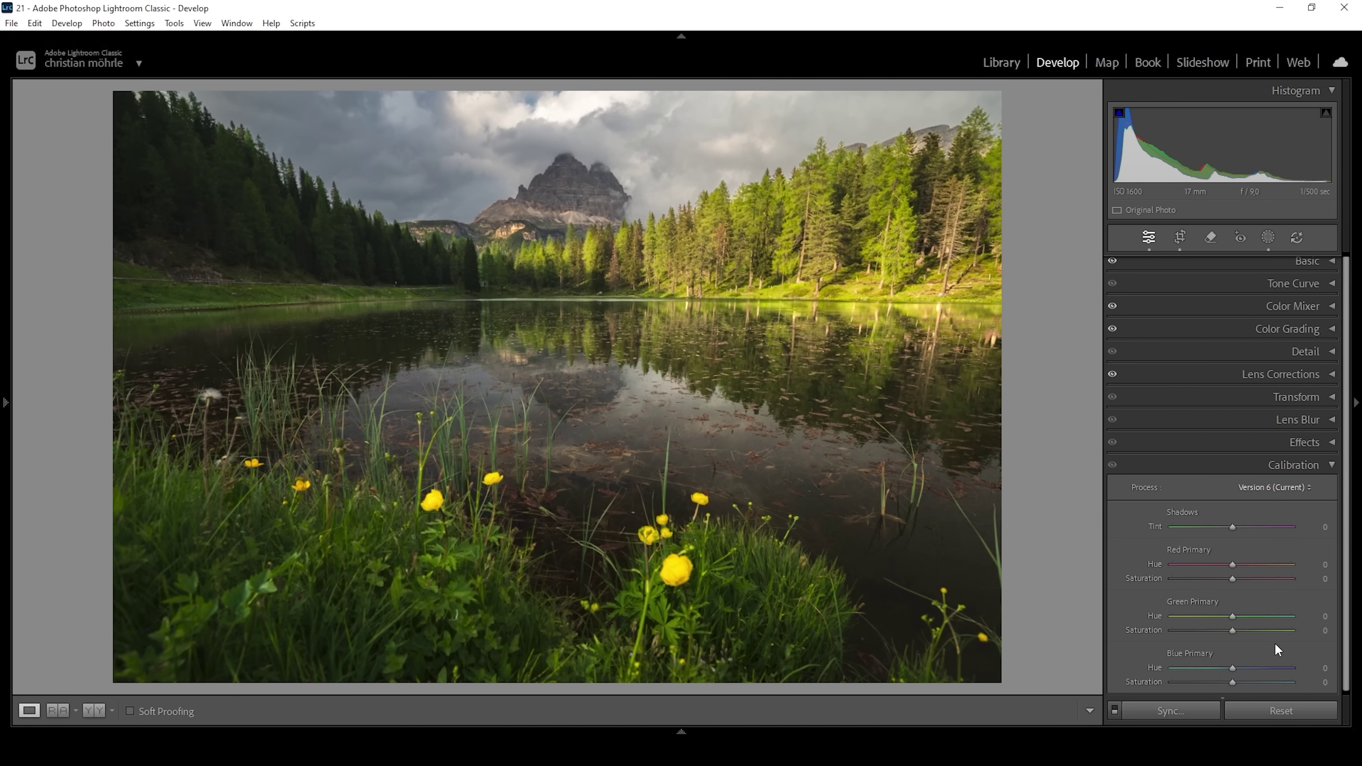
click(1226, 665)
click(1237, 682)
Set Detail sharpening to Amount 78, Radius 0.5, Detail 100, Masking 83
click(1275, 351)
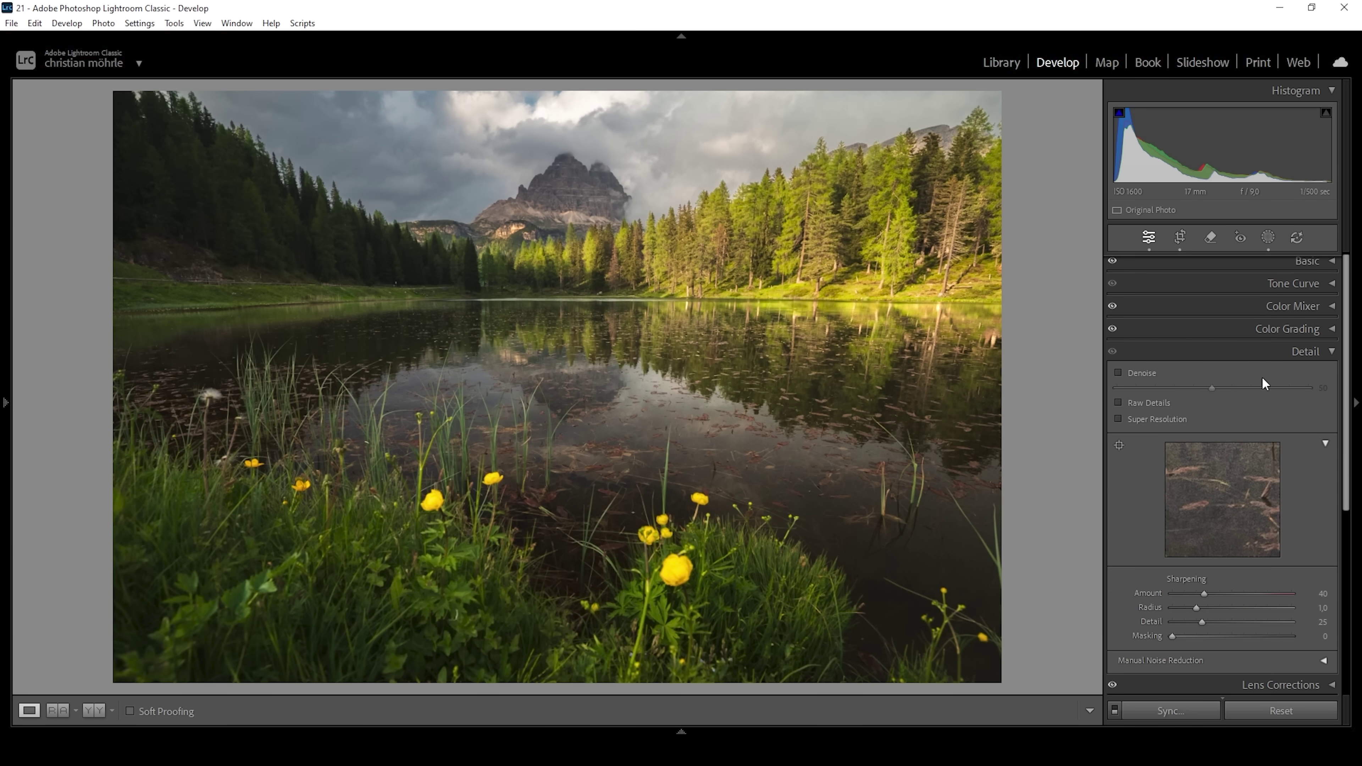
drag(1199, 610, 1337, 624)
drag(1177, 636, 1273, 639)
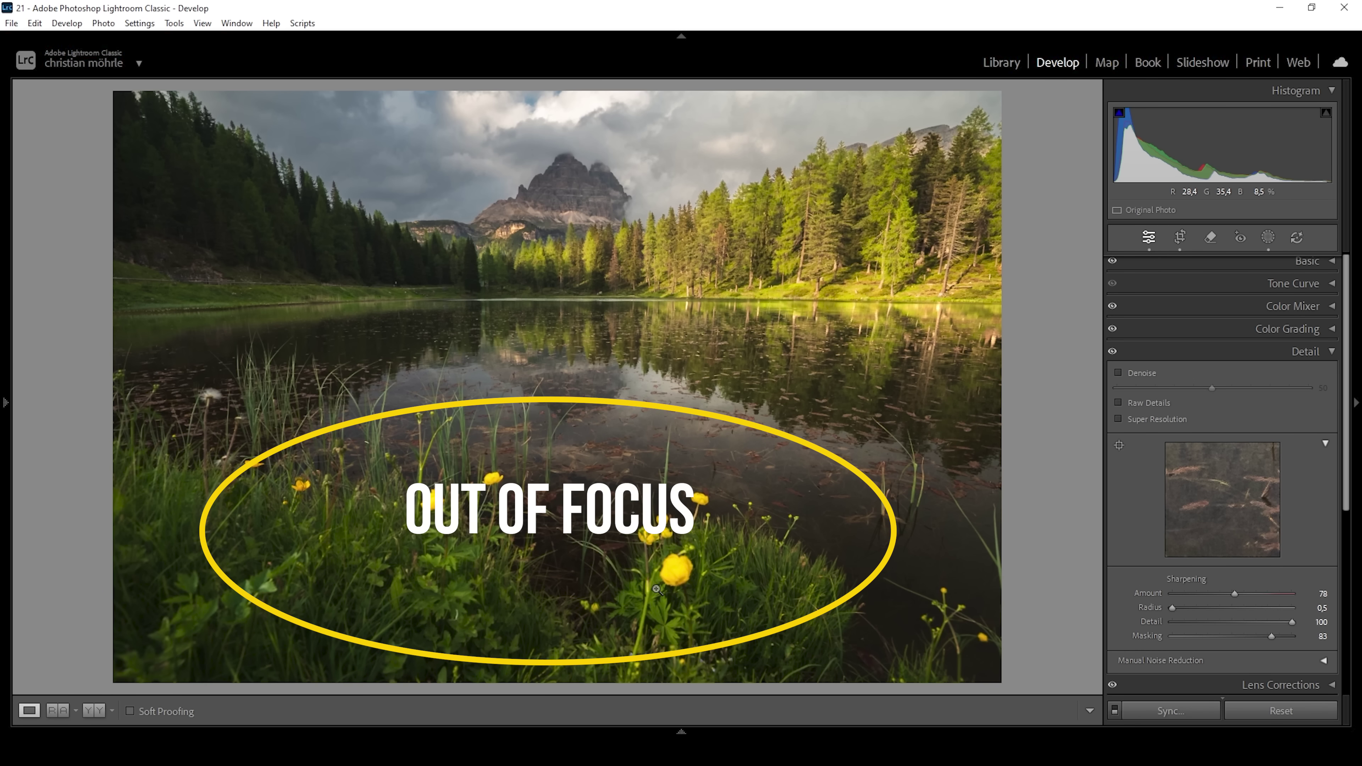
Sync all settings from DSC09910.ARW to the second lake frame
key(F6)
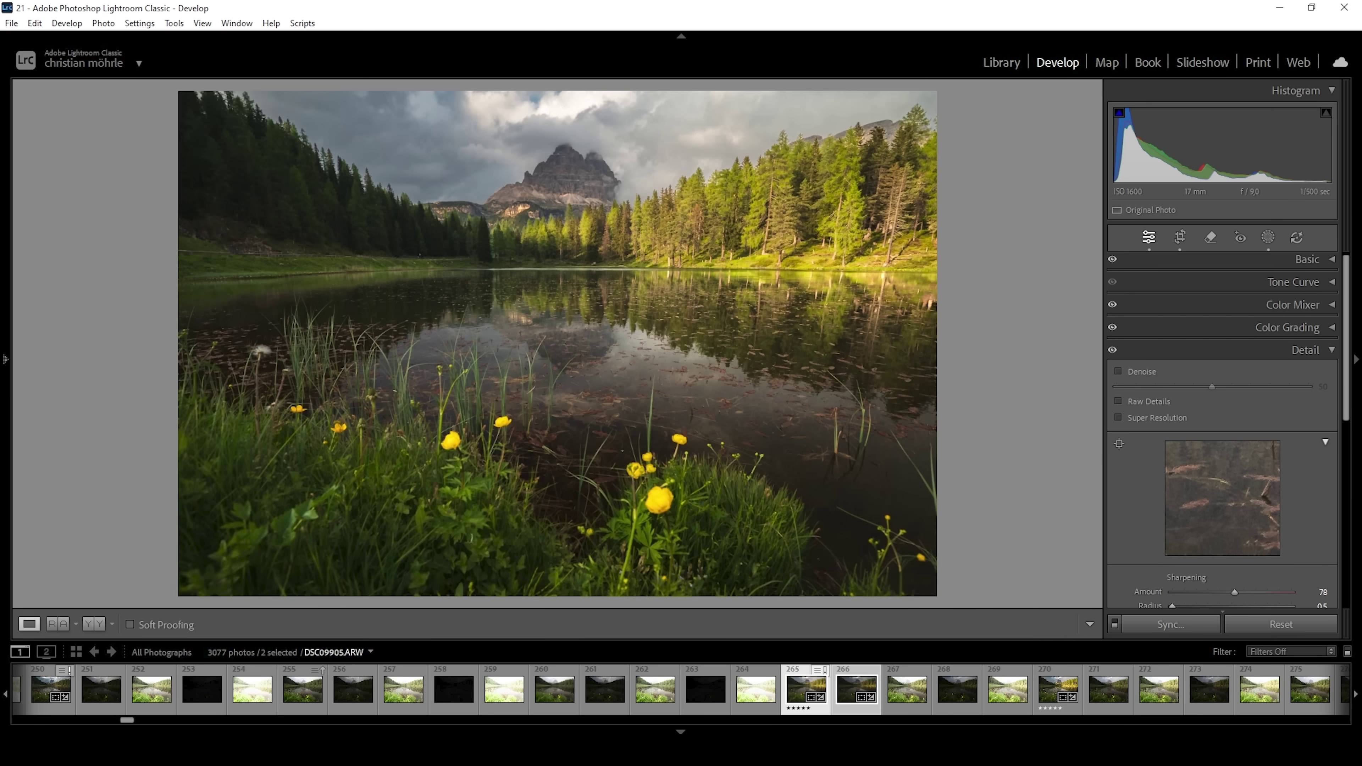
click(798, 697)
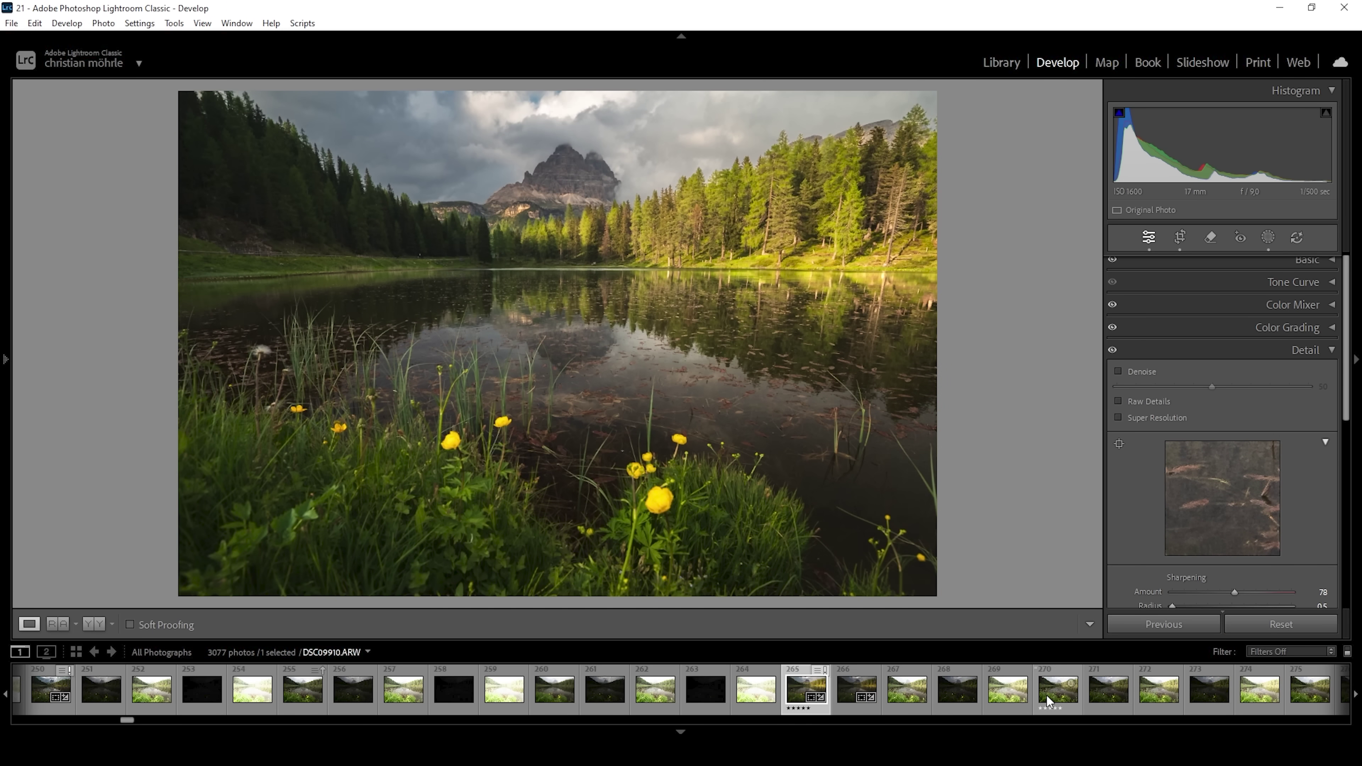
ctrl+click(1049, 697)
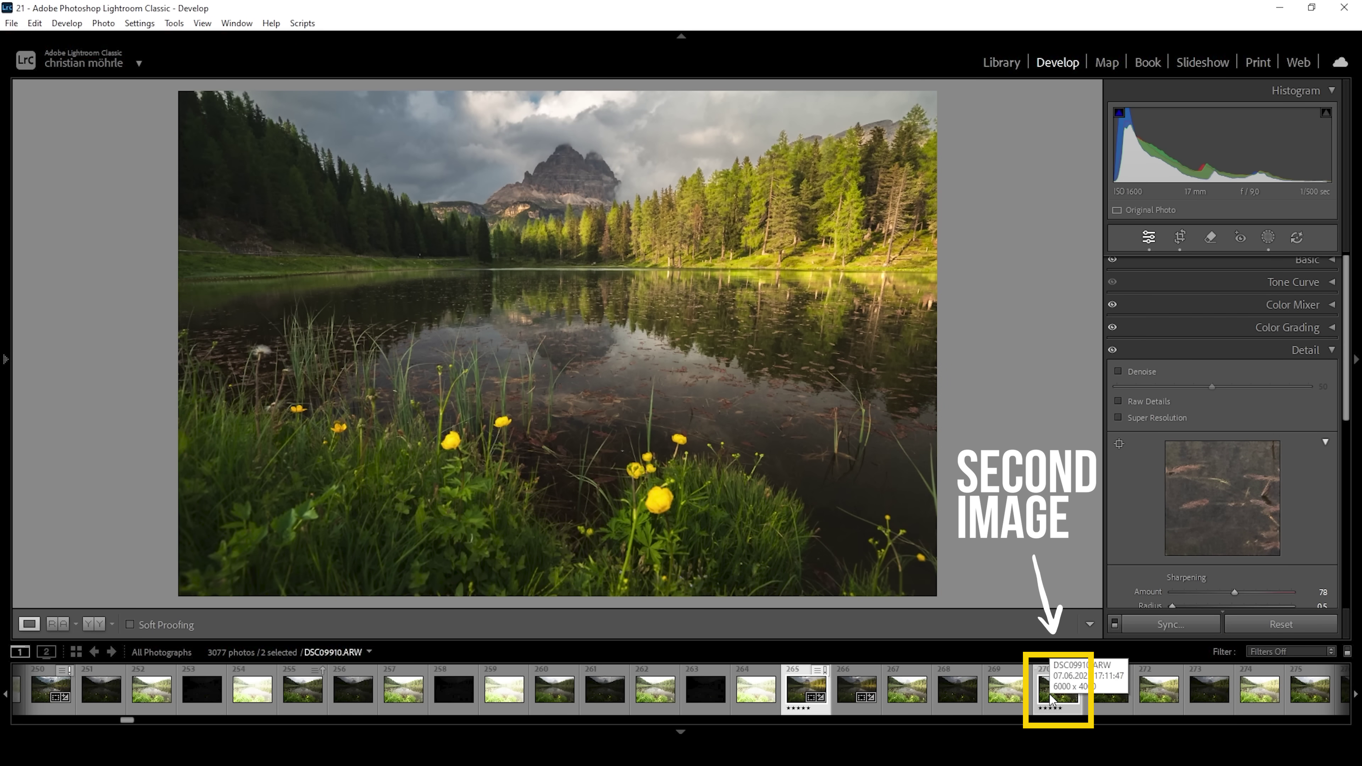
click(1151, 628)
click(283, 516)
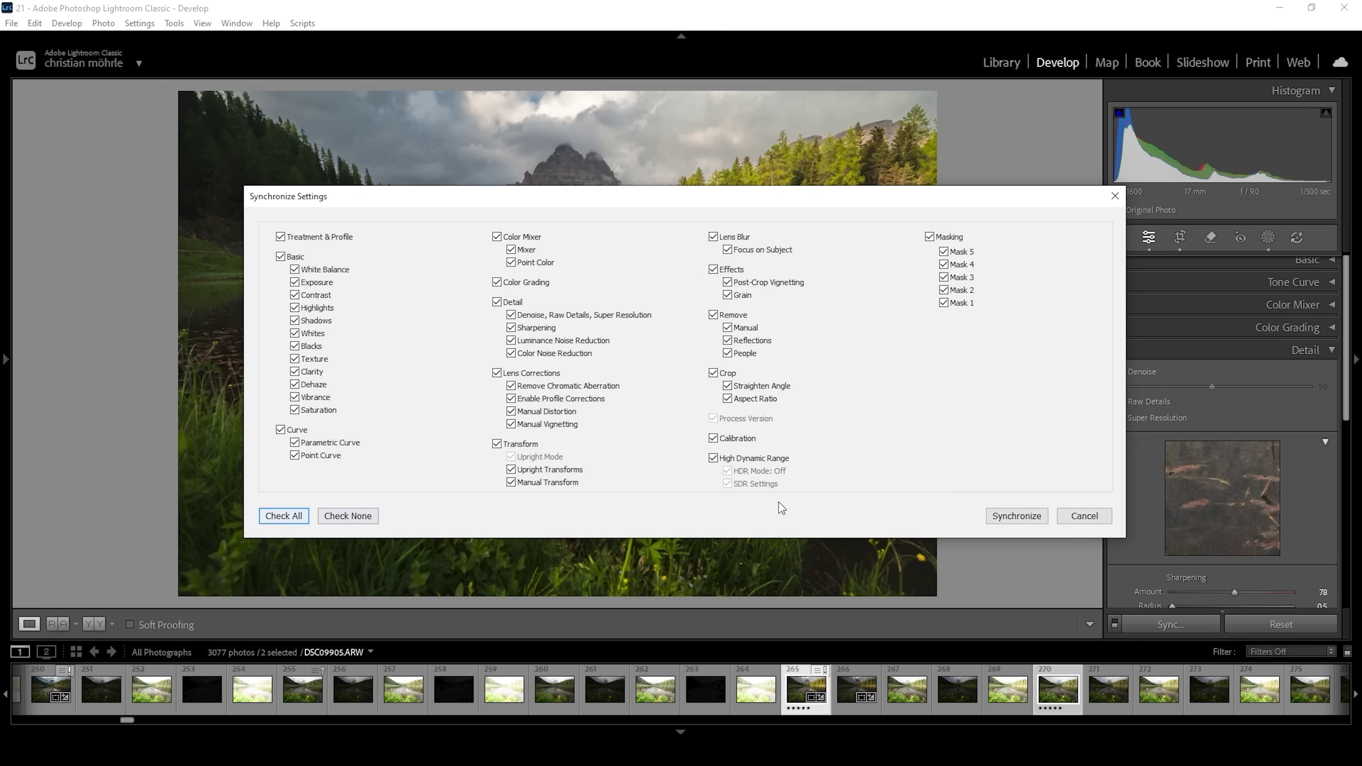
click(1012, 523)
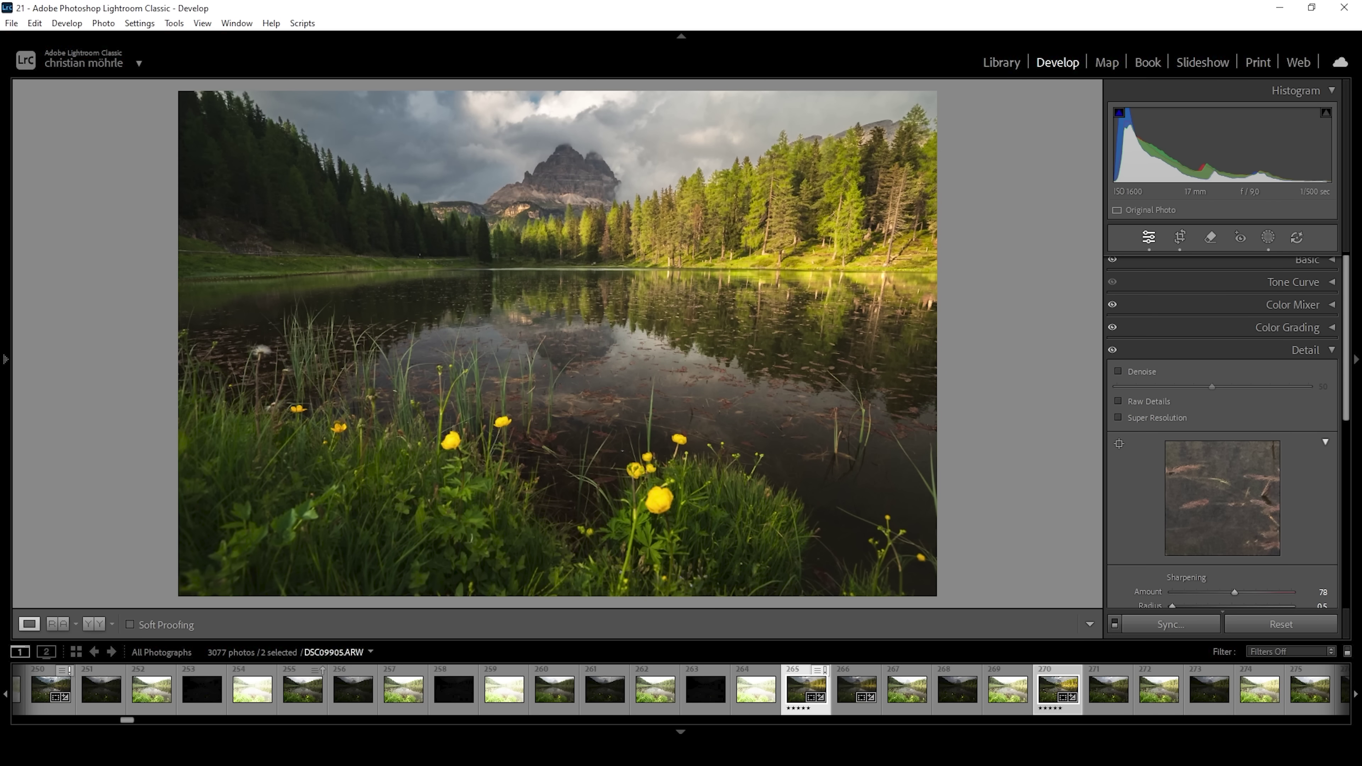
Open both frames as layers in one Photoshop document, selecting the DSC09905.ARW layer
right_click(789, 686)
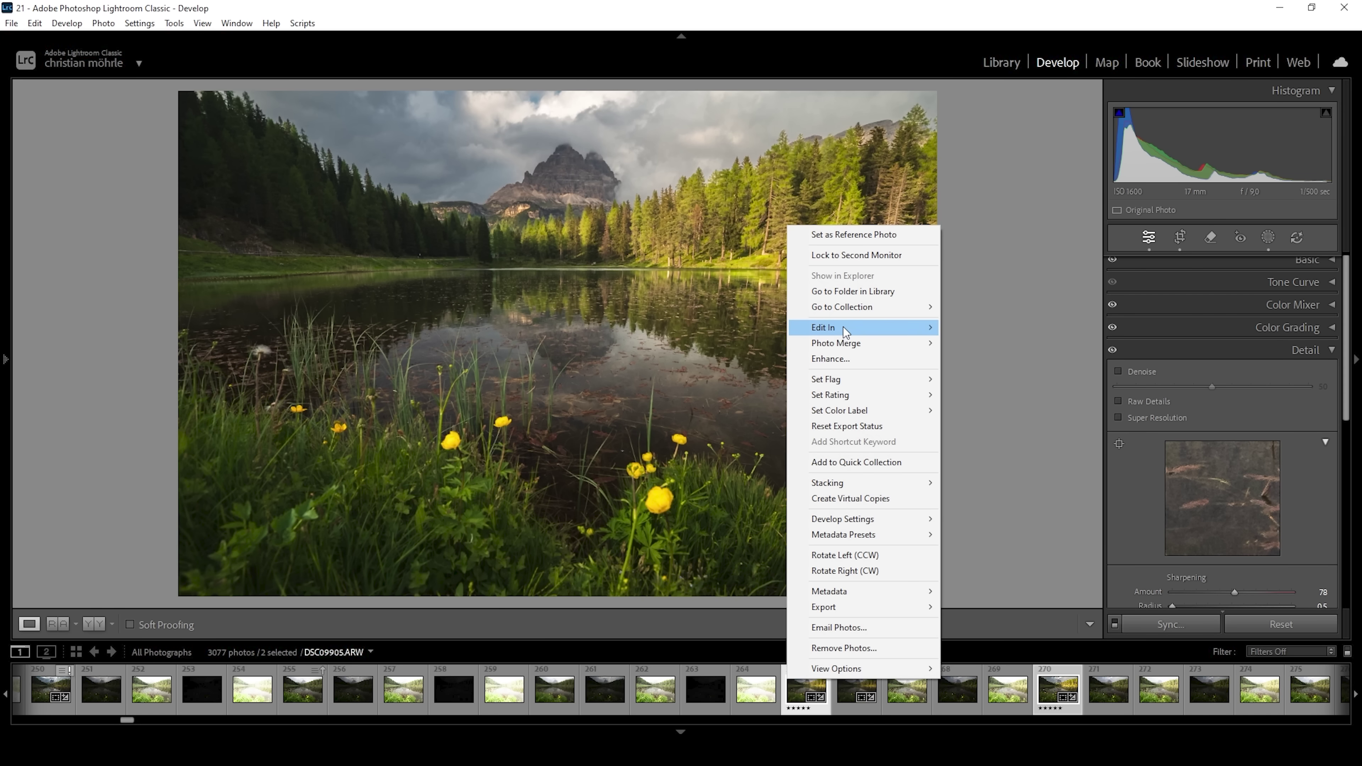
mouse_move(861, 331)
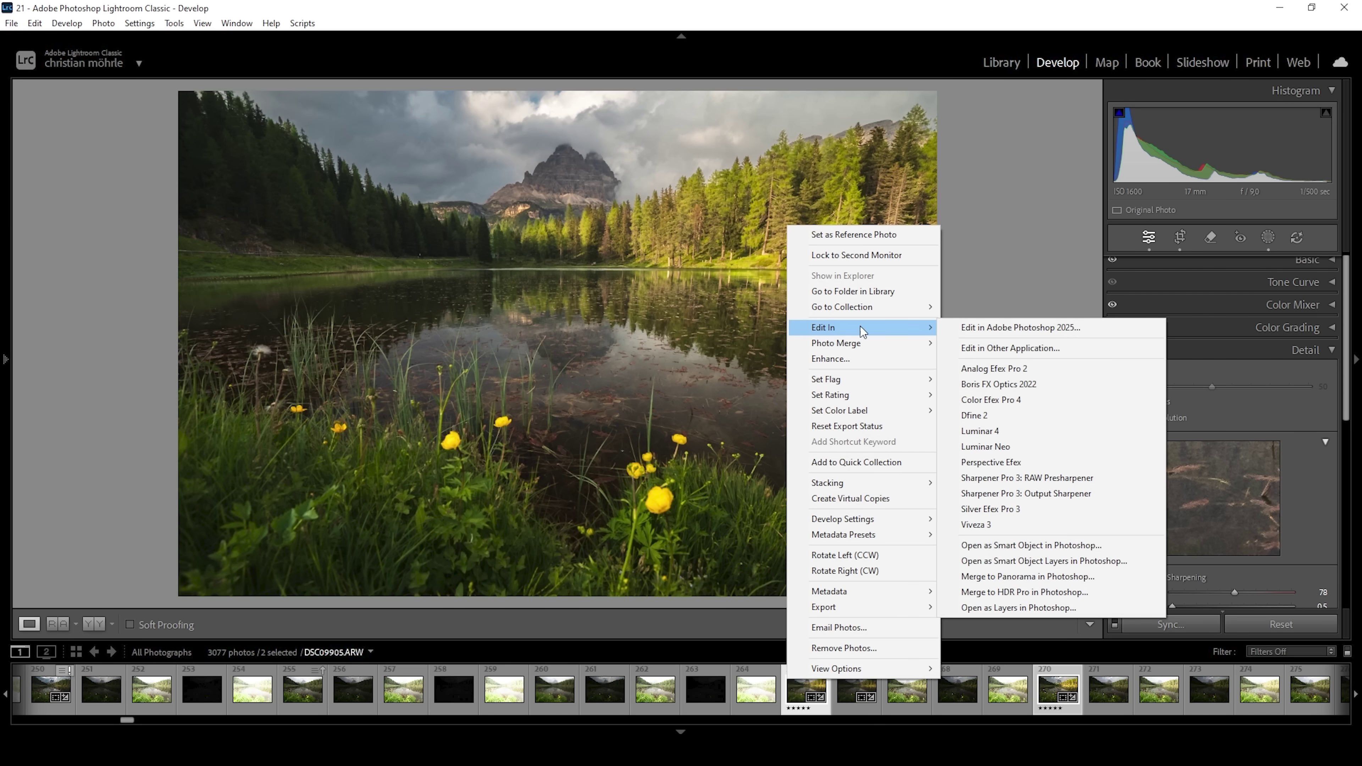
click(979, 608)
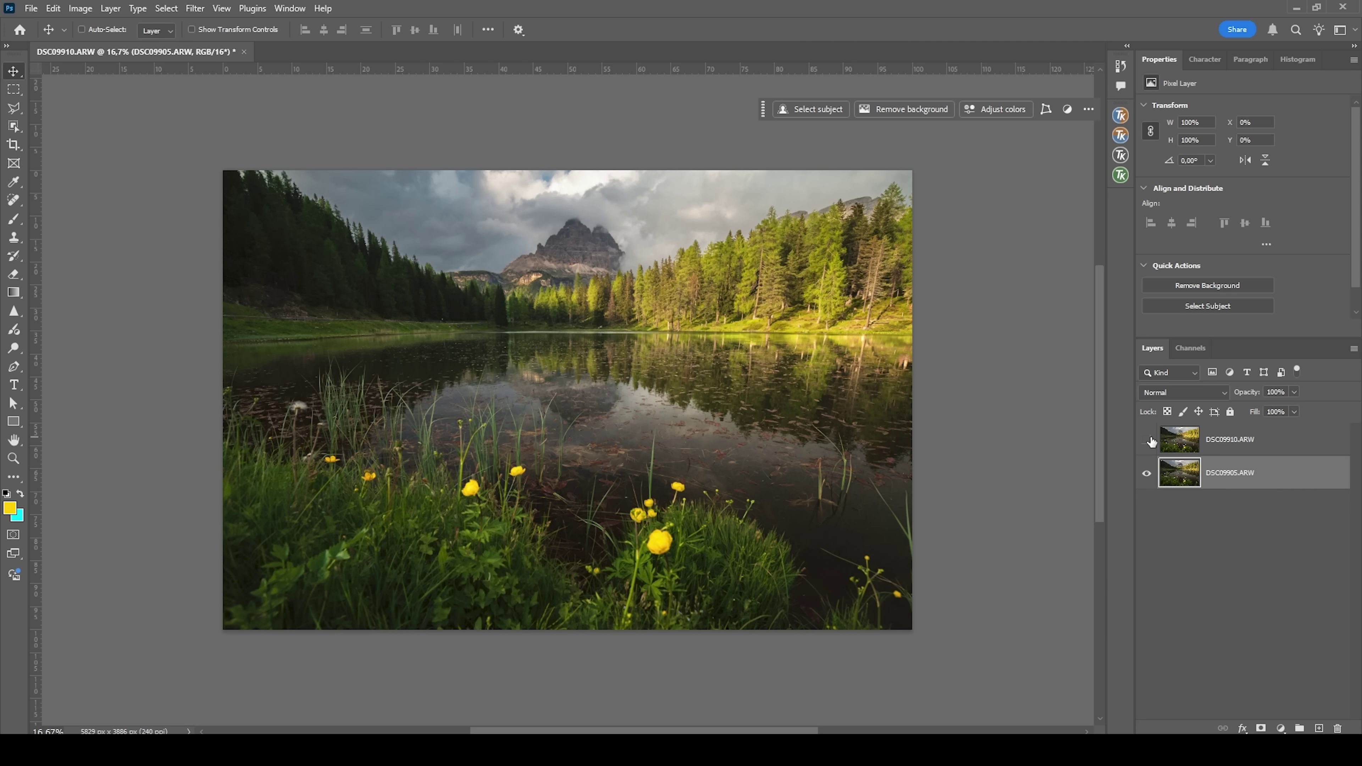
click(1146, 439)
click(1146, 439)
click(1147, 440)
ctrl+click(1222, 450)
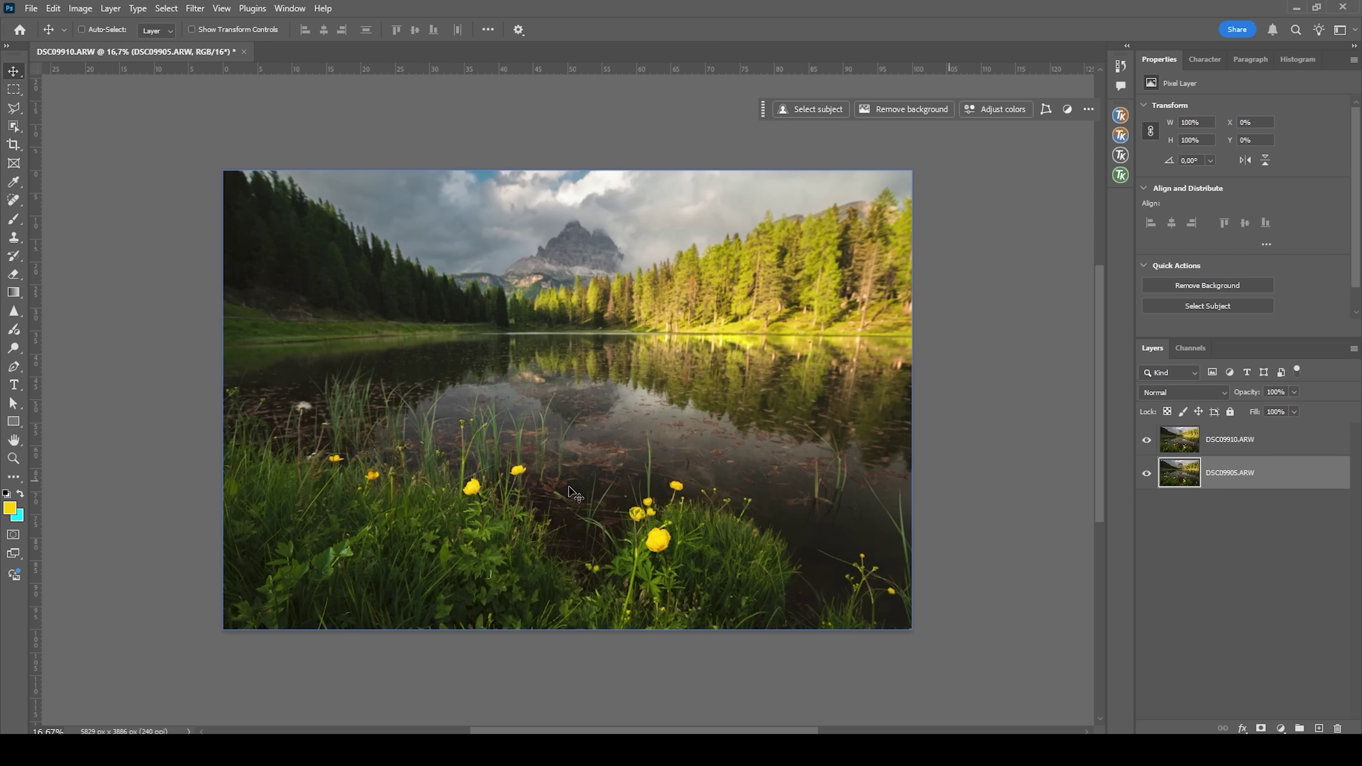
Auto-align the DSC09910.ARW and DSC09905.ARW layers, then toggle the top layer to check
shift+click(1228, 441)
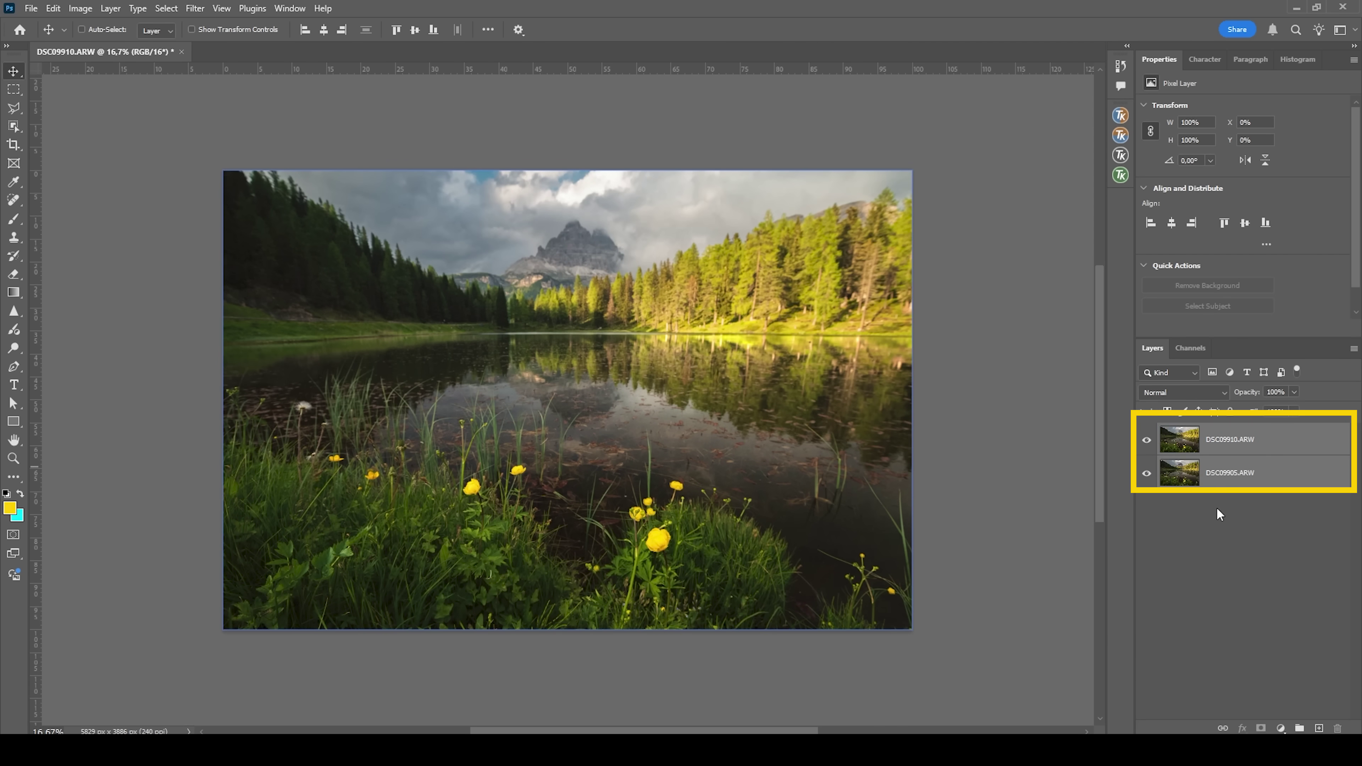
click(52, 9)
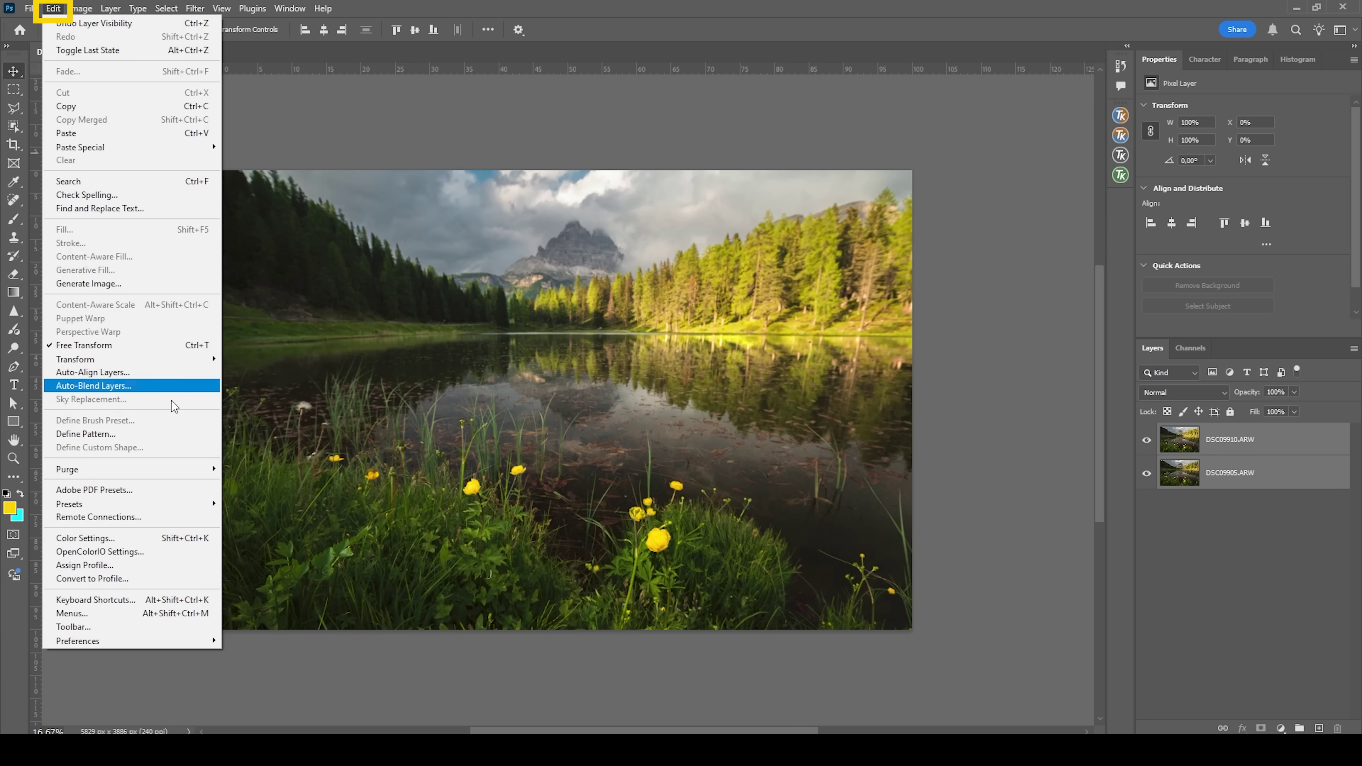
click(172, 372)
click(846, 150)
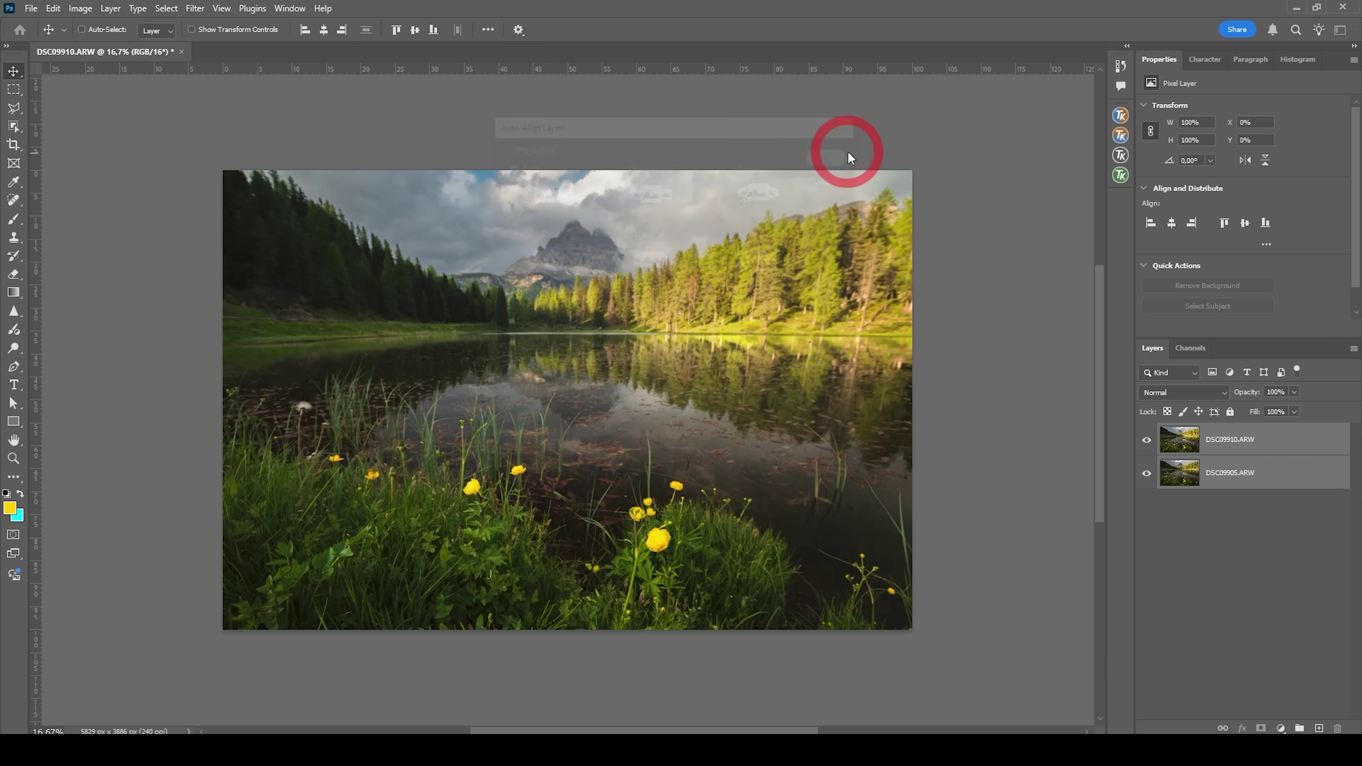
click(1215, 447)
click(1146, 440)
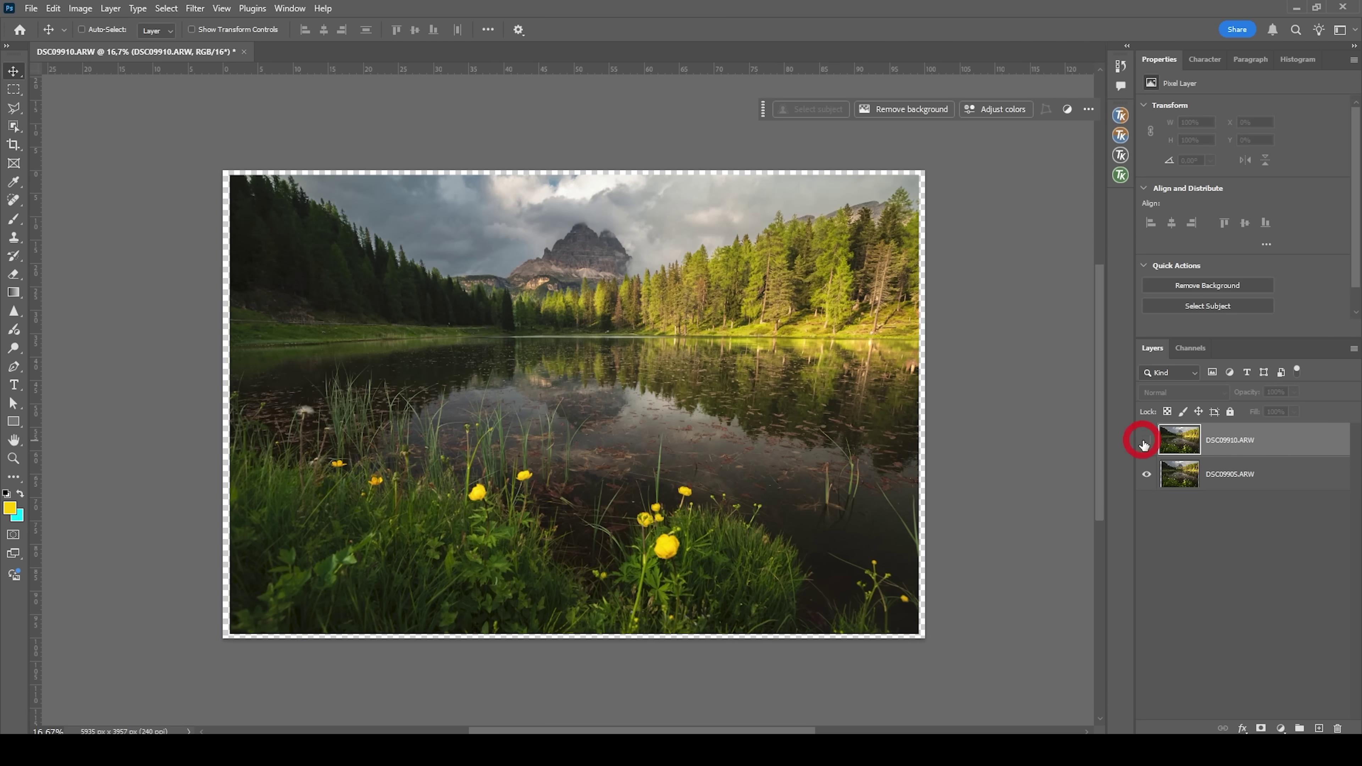
click(1146, 441)
click(1146, 440)
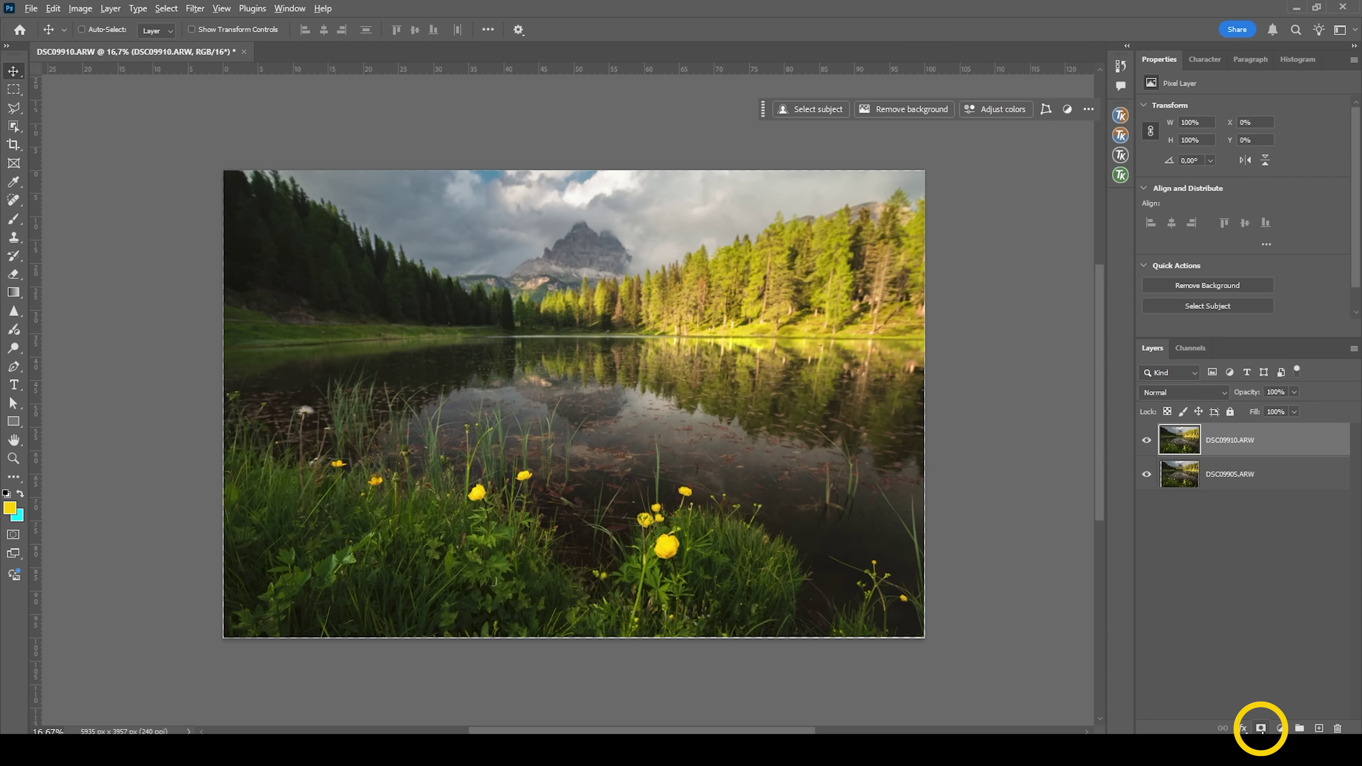
Add a black hiding mask to DSC09910.ARW and paint the sharp yellow flower back in
alt+click(1260, 728)
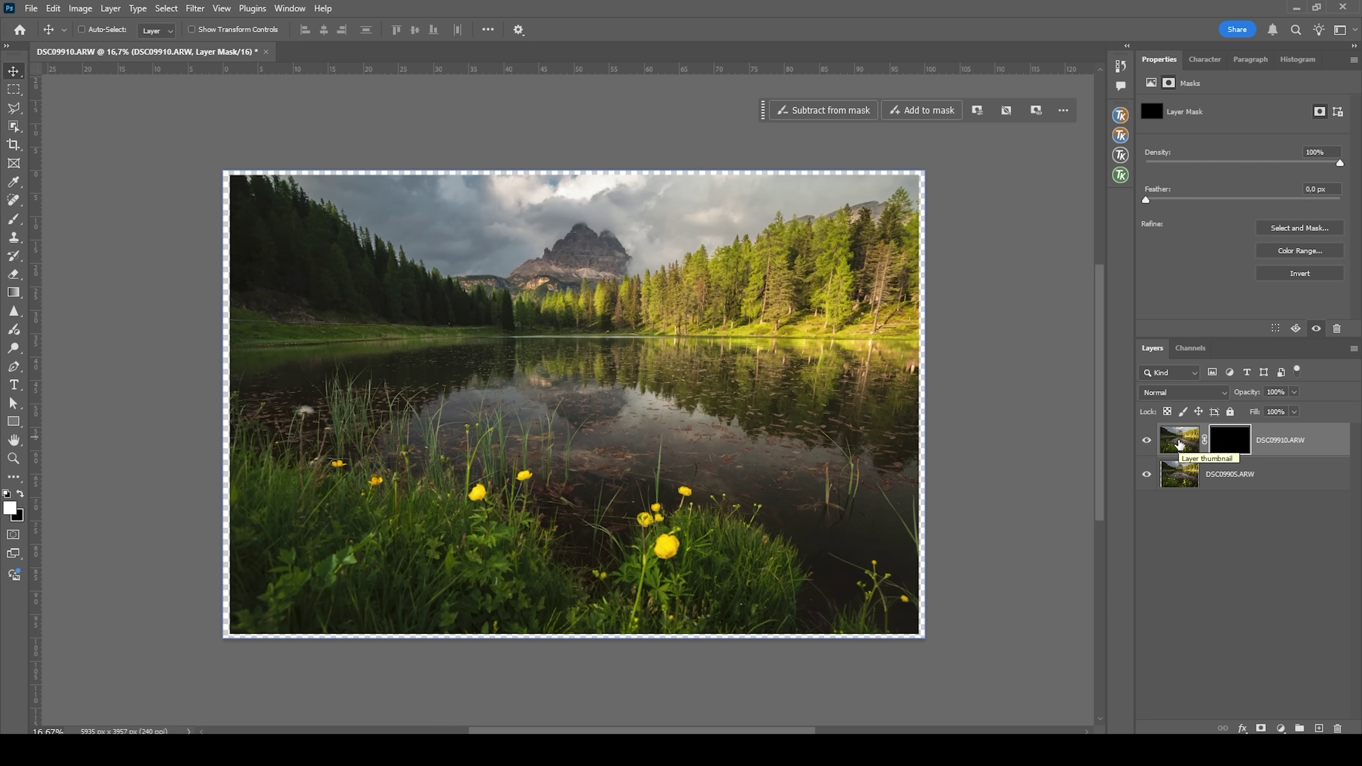
key(b)
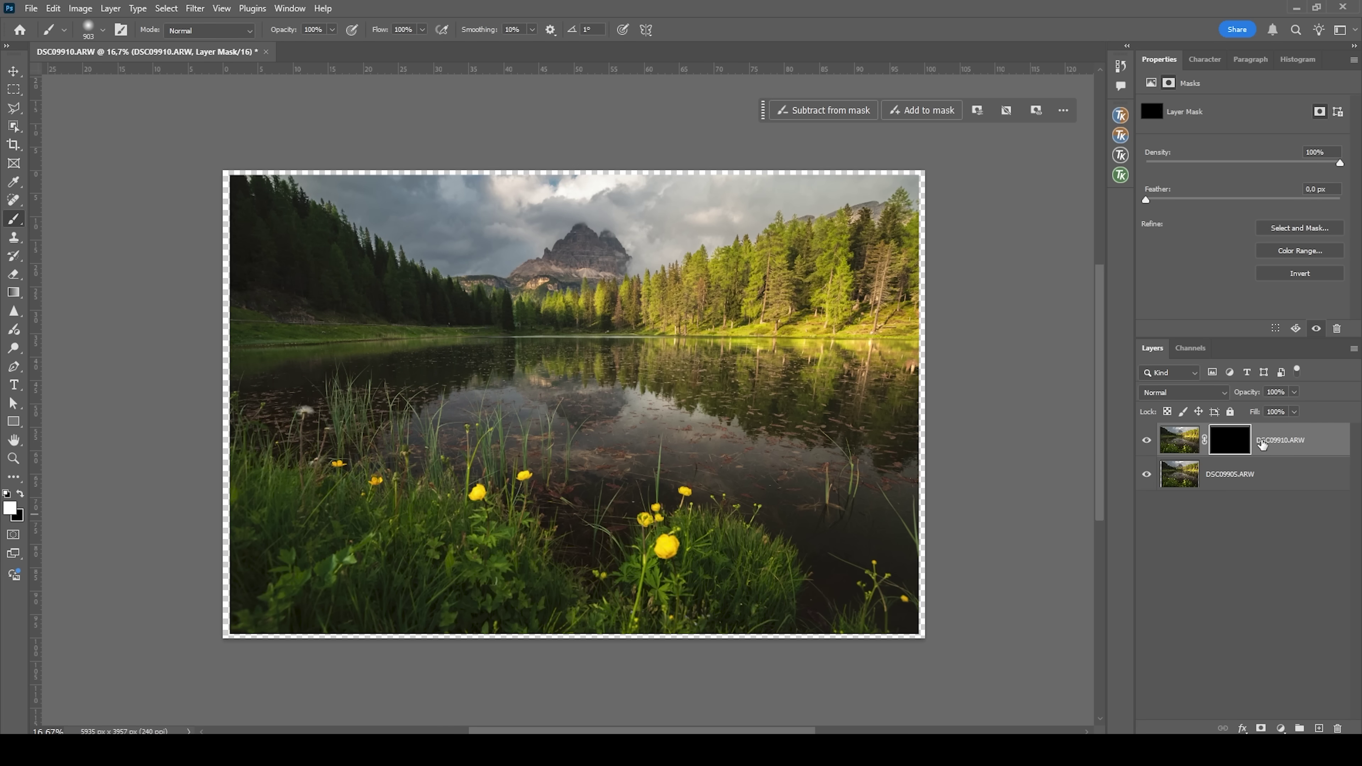
scroll(660, 601, up, 1)
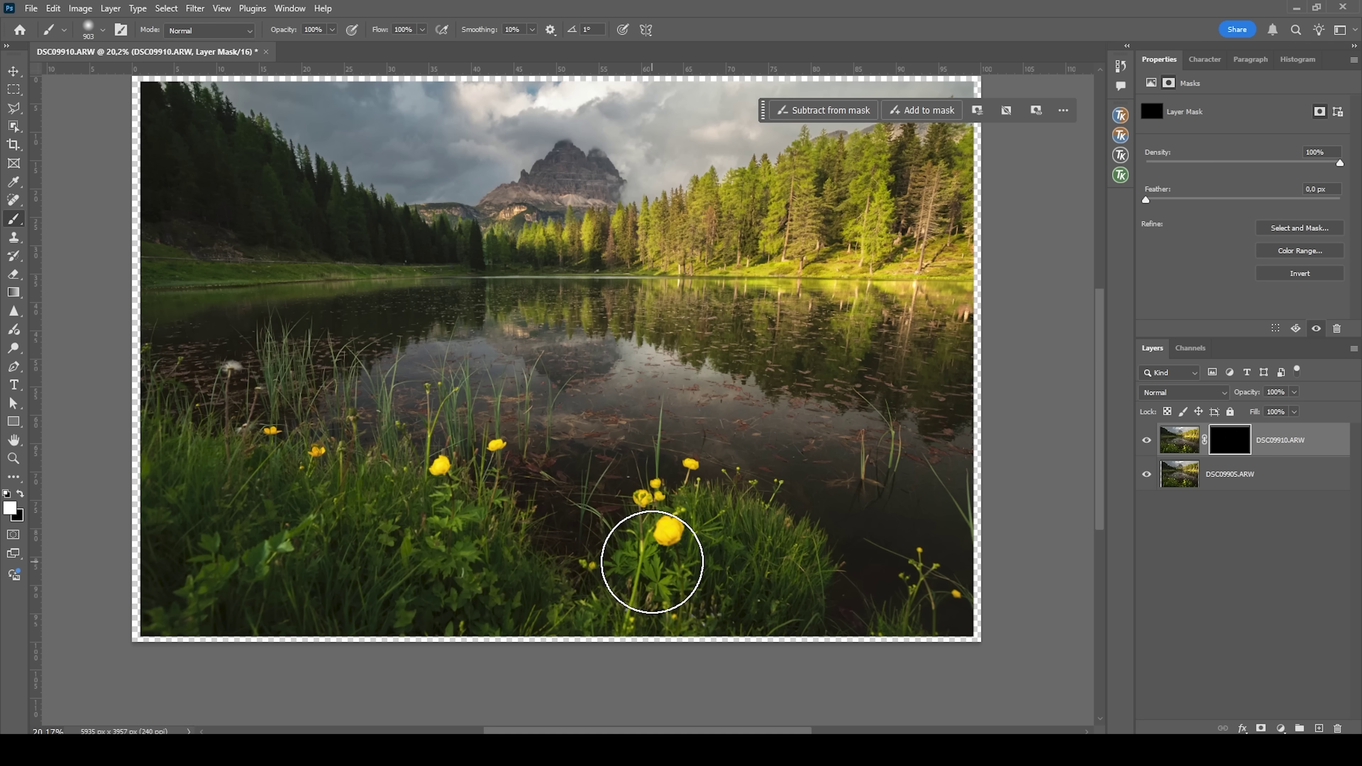
key(bracketleft)
key(bracketleft)
key(bracketleft)
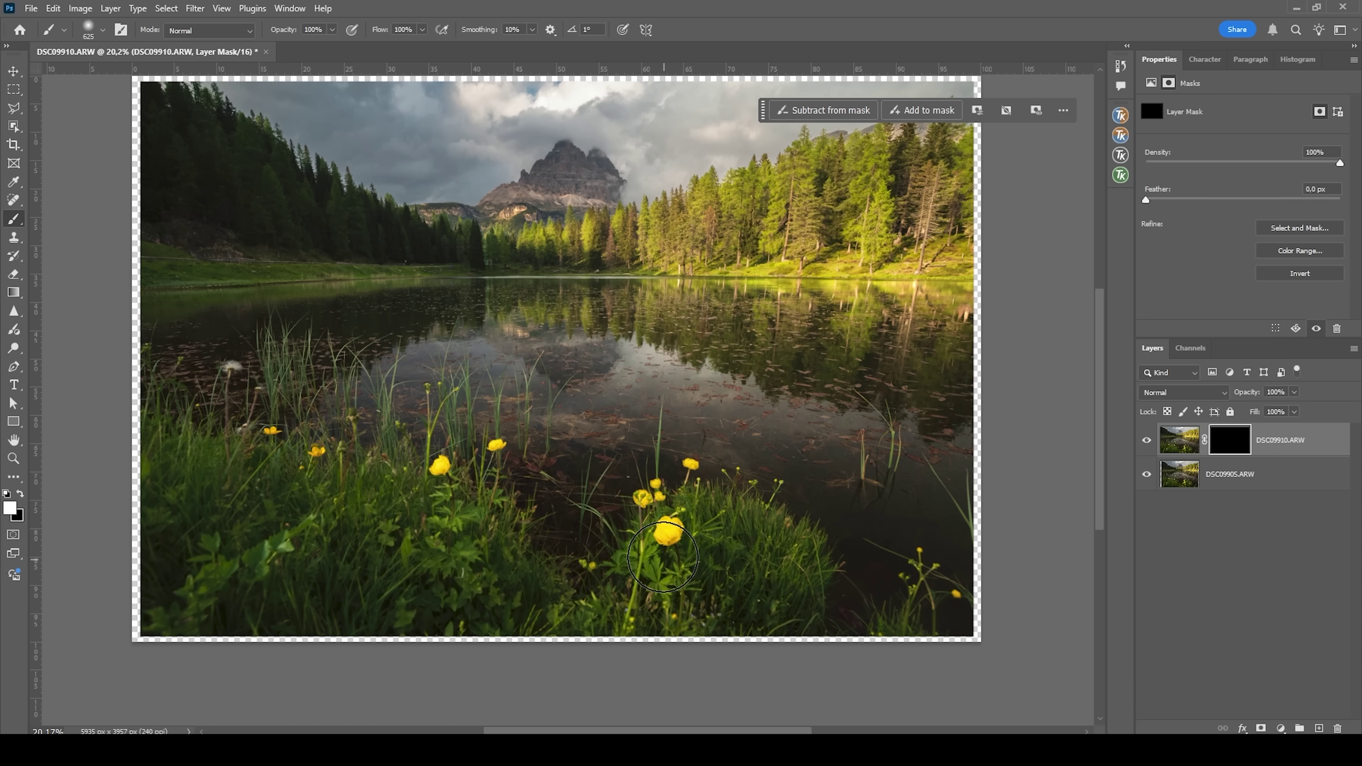
mouse_move(679, 535)
mouse_down()
mouse_move(662, 515)
mouse_move(804, 595)
mouse_up()
Paint the sharp foreground grass back in with a larger brush, then swap to black
key(bracketright)
key(bracketright)
key(bracketright)
key(bracketright)
key(bracketright)
drag(934, 624, 450, 605)
scroll(429, 563, left, 3)
mouse_move(349, 501)
mouse_down()
mouse_move(274, 465)
mouse_move(291, 437)
mouse_move(222, 426)
mouse_move(309, 498)
mouse_up()
key(x)
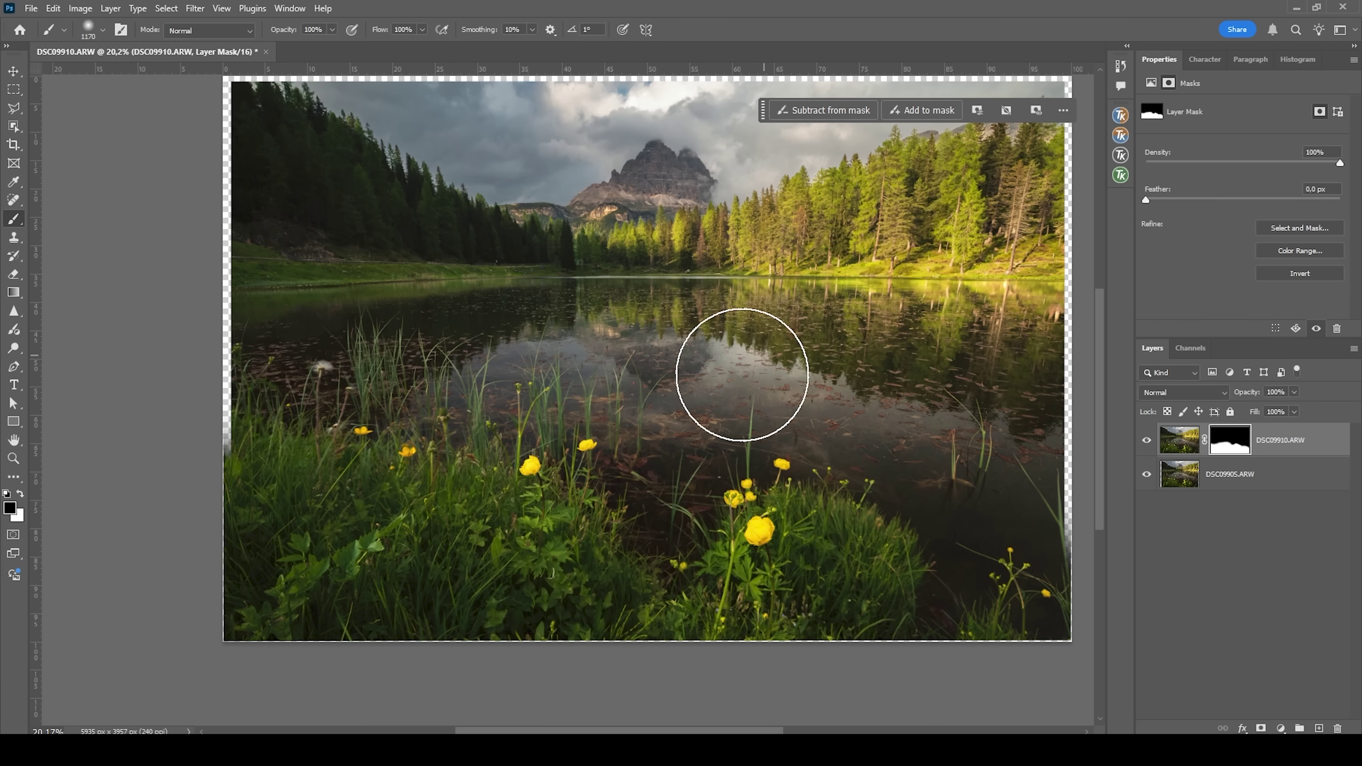
scroll(715, 417, down, 2)
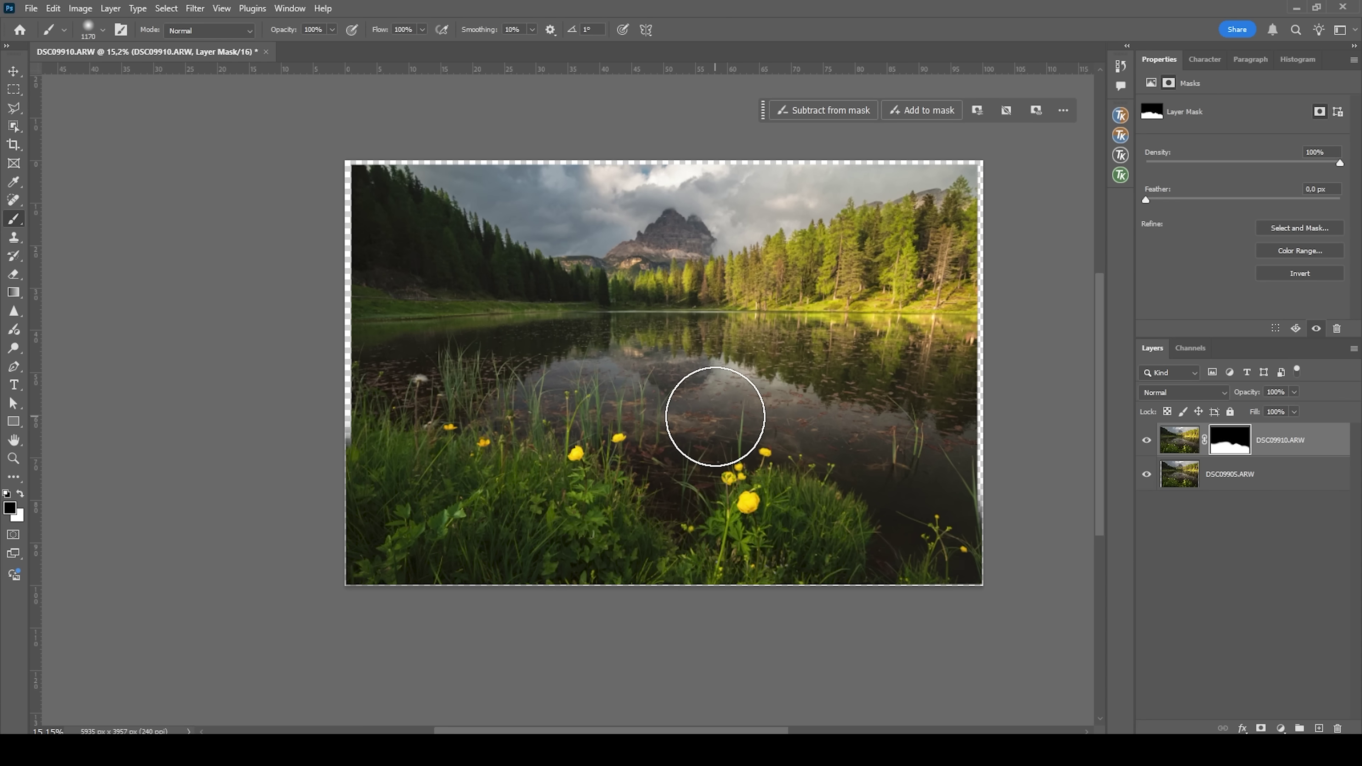
scroll(773, 329, up, 2)
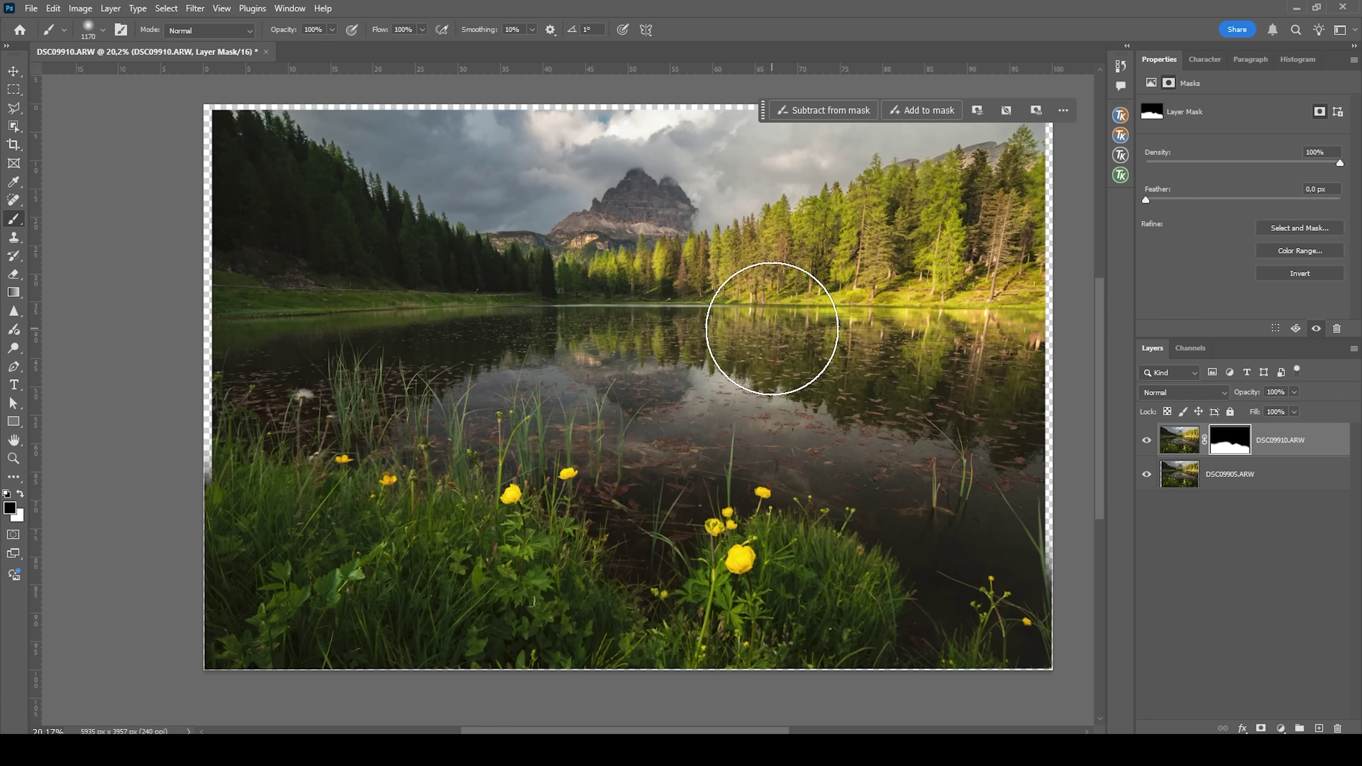